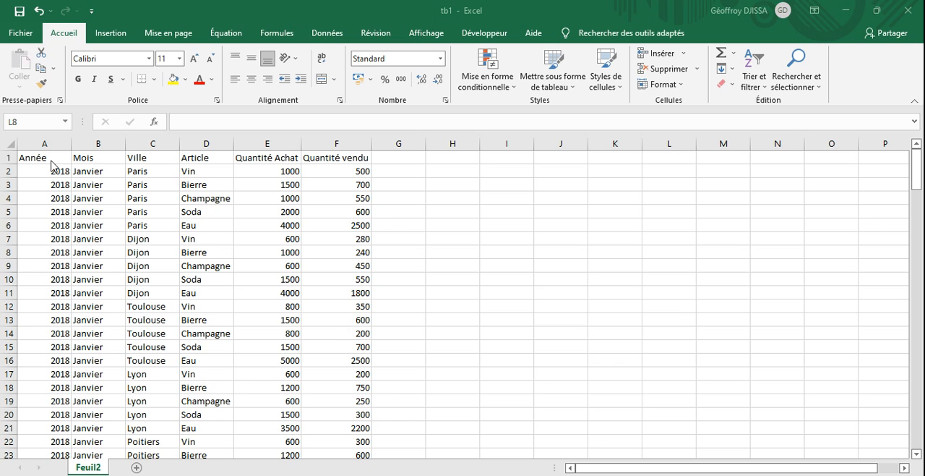
# - Turn on filtering for the header row of the sales table, starting from the Année heading
pyautogui.click(50, 156)
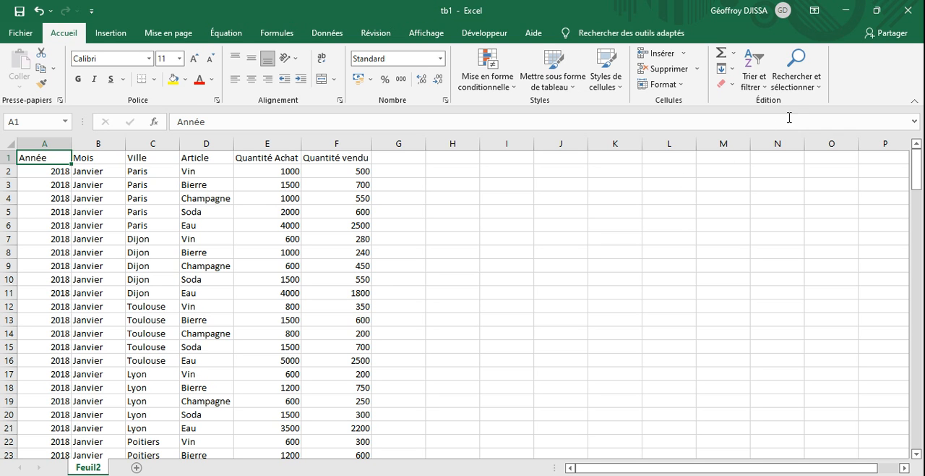
pyautogui.click(762, 90)
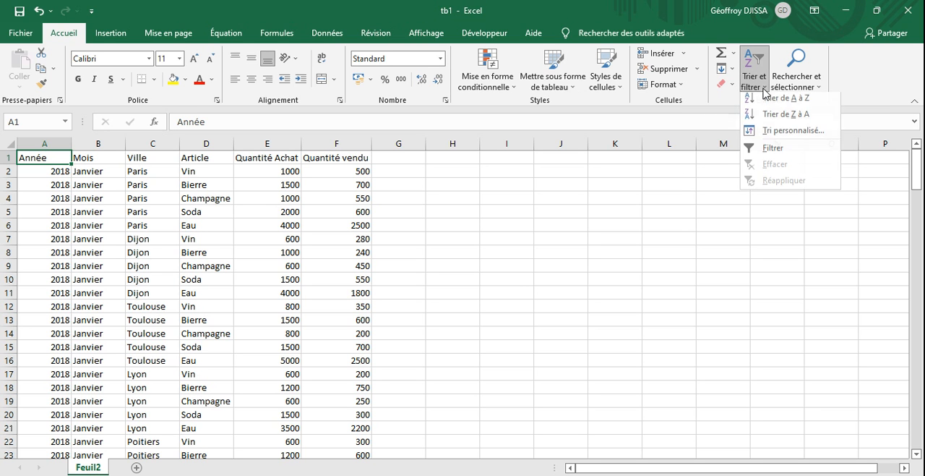
pyautogui.click(779, 154)
pyautogui.click(398, 225)
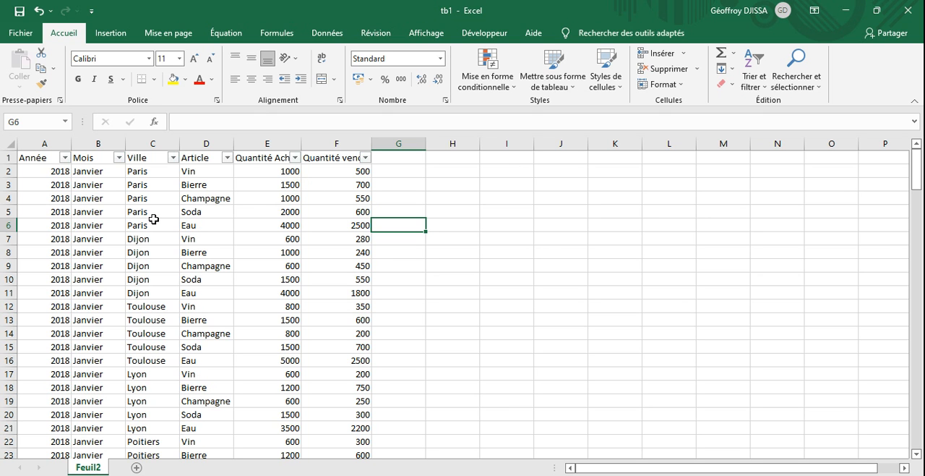
# - Examine the filter choices available for the Année, Mois, Ville and Article columns
pyautogui.click(66, 157)
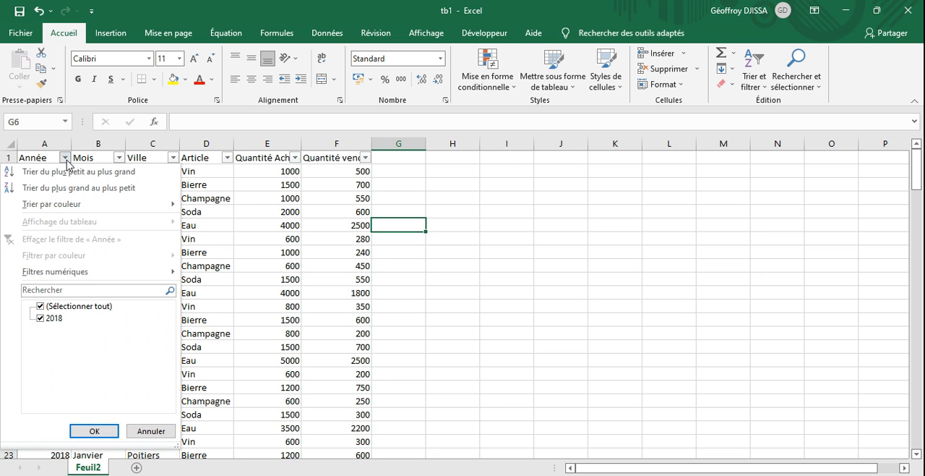
pyautogui.click(96, 430)
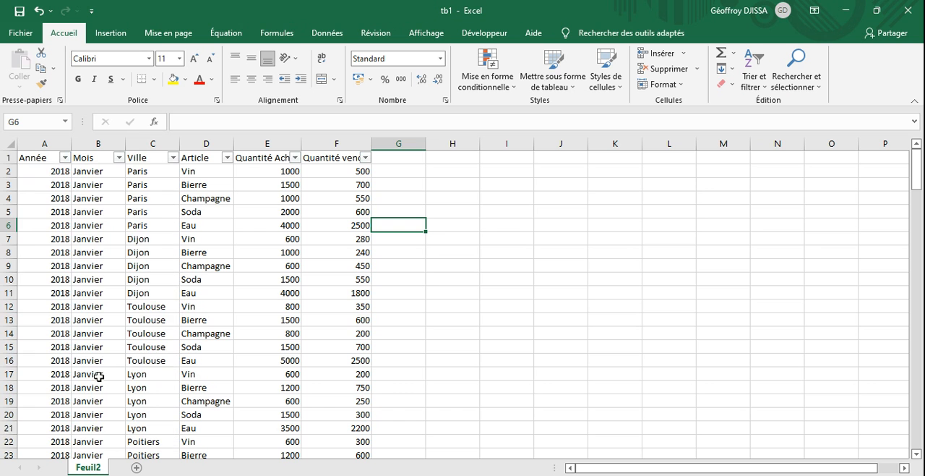
pyautogui.click(118, 158)
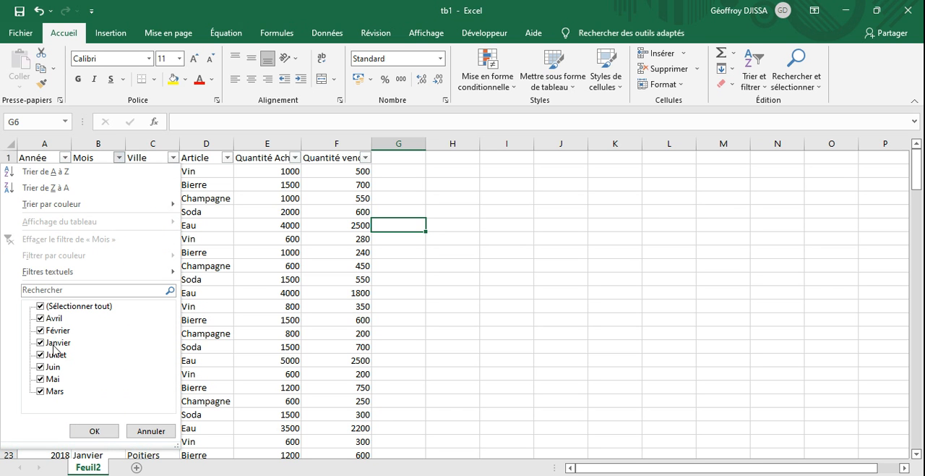
pyautogui.click(94, 431)
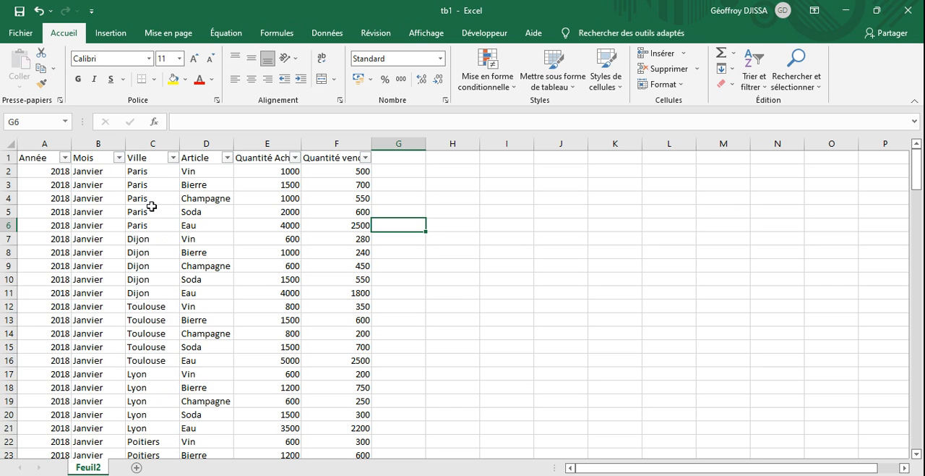
pyautogui.click(174, 158)
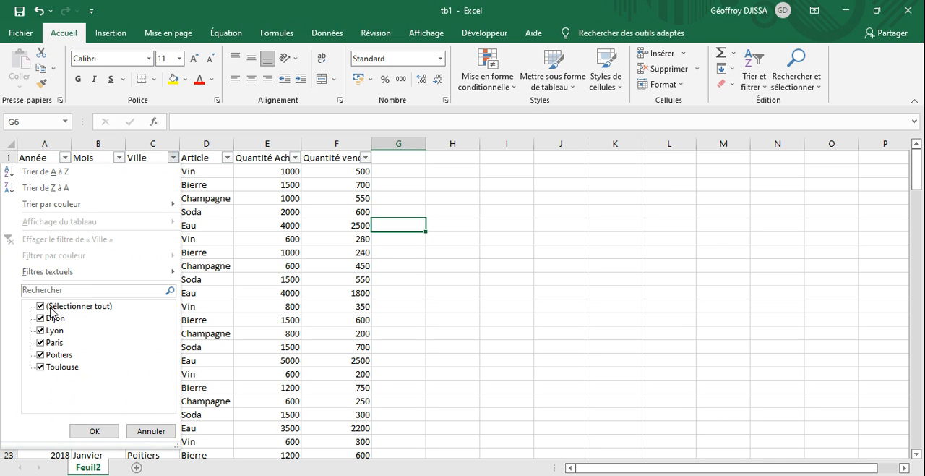
pyautogui.click(94, 430)
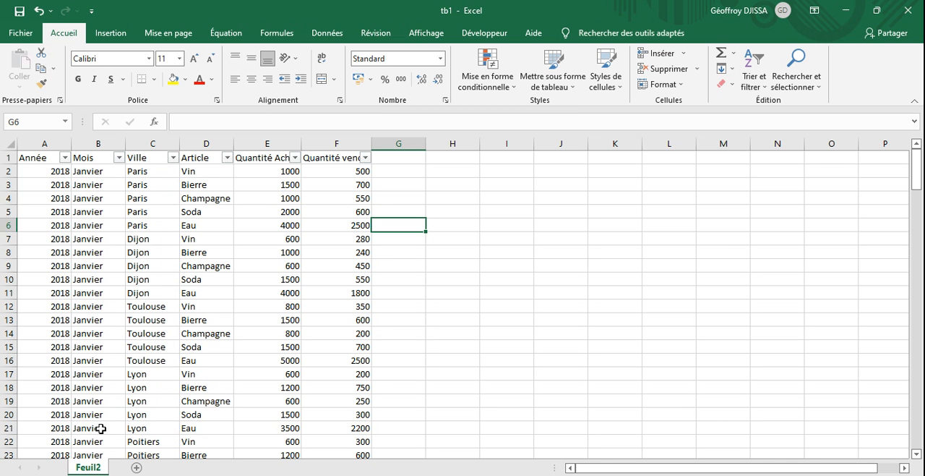
pyautogui.click(227, 158)
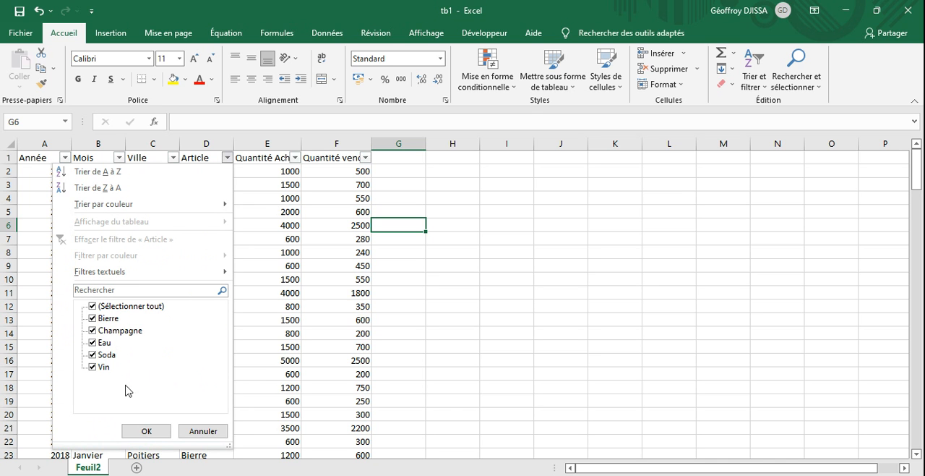
pyautogui.click(147, 432)
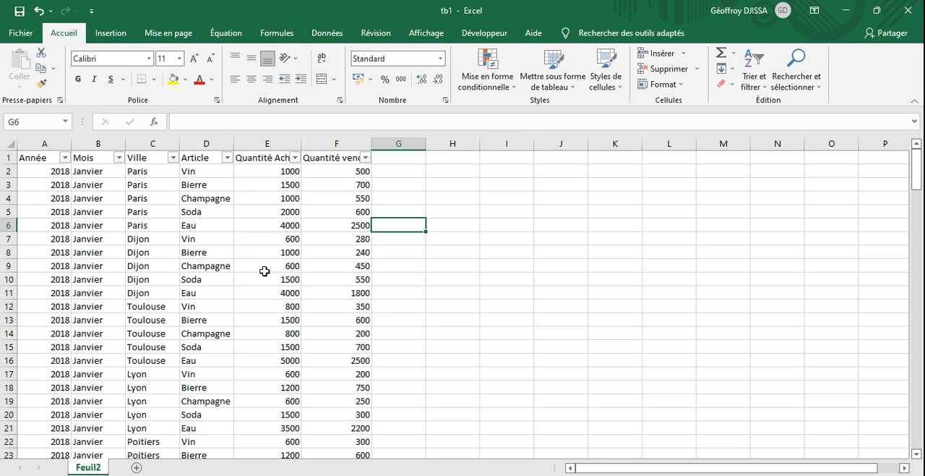
# - Filter the Mois column so that only Avril is shown
pyautogui.click(118, 158)
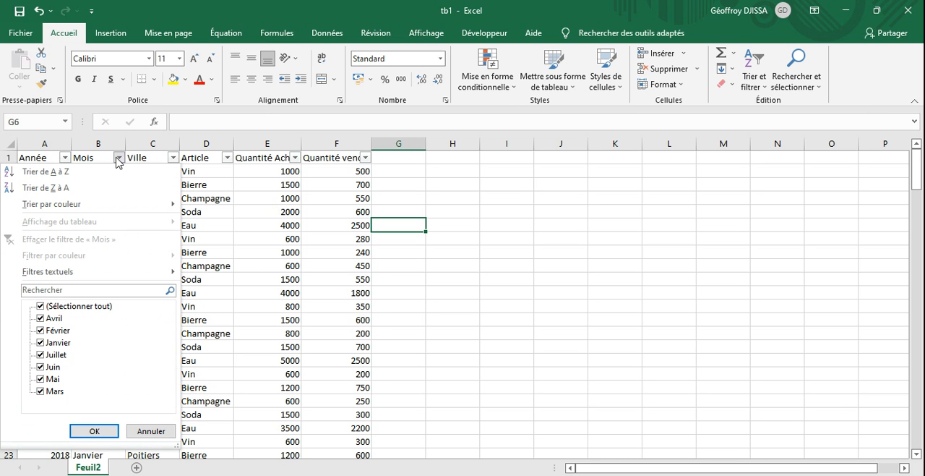
pyautogui.click(41, 307)
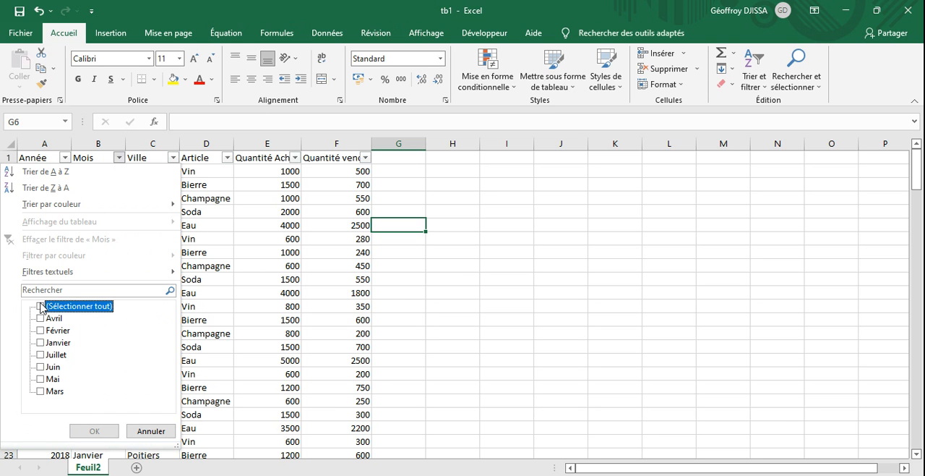
pyautogui.click(41, 319)
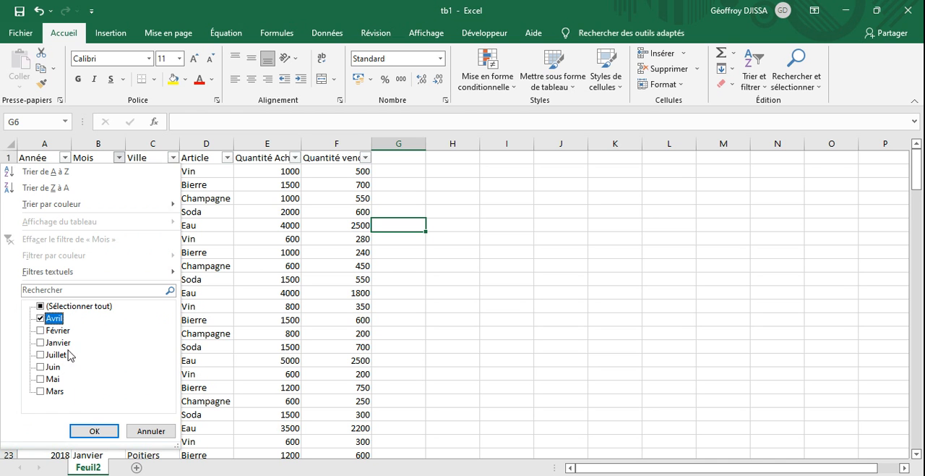
pyautogui.click(112, 431)
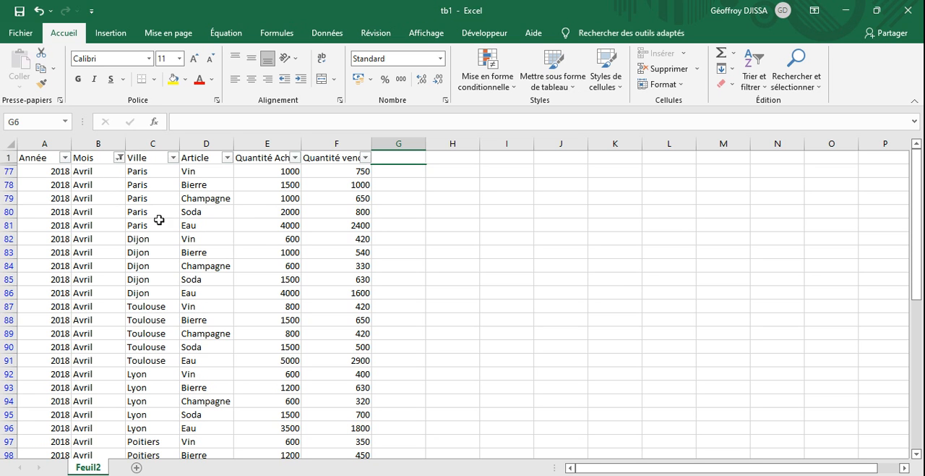
# - Filter the Ville column so that only Paris is shown
pyautogui.click(174, 159)
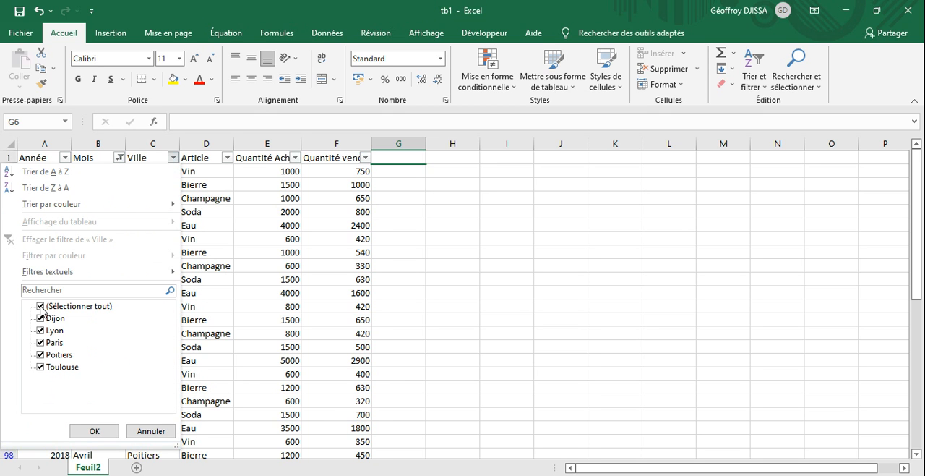
pyautogui.click(41, 307)
pyautogui.click(40, 344)
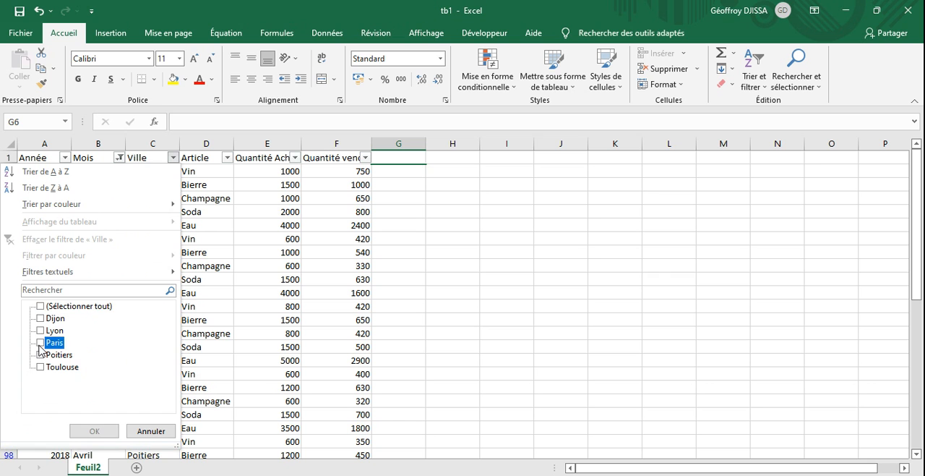
pyautogui.click(94, 430)
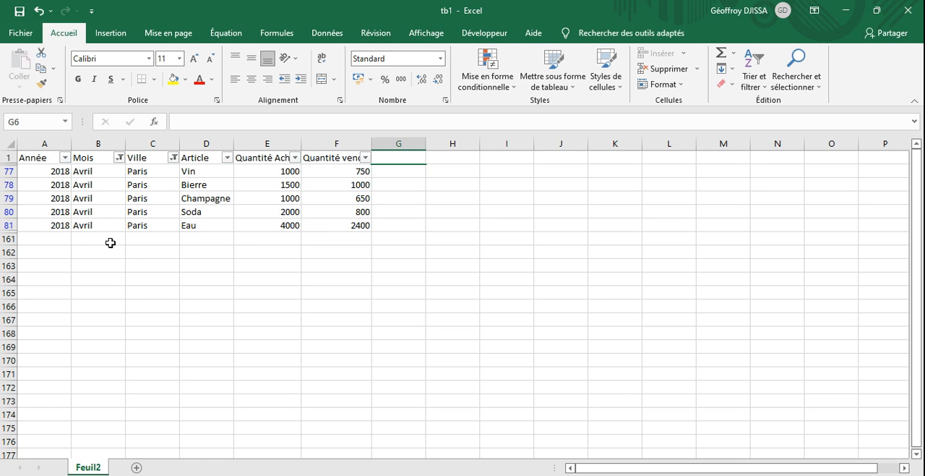
pyautogui.click(198, 240)
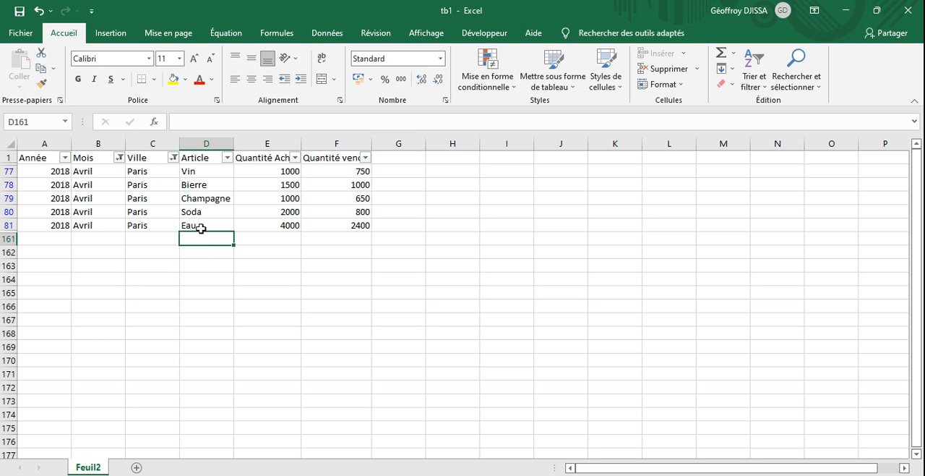
# - Turn off filtering on the sales table to show all its rows again
pyautogui.click(193, 156)
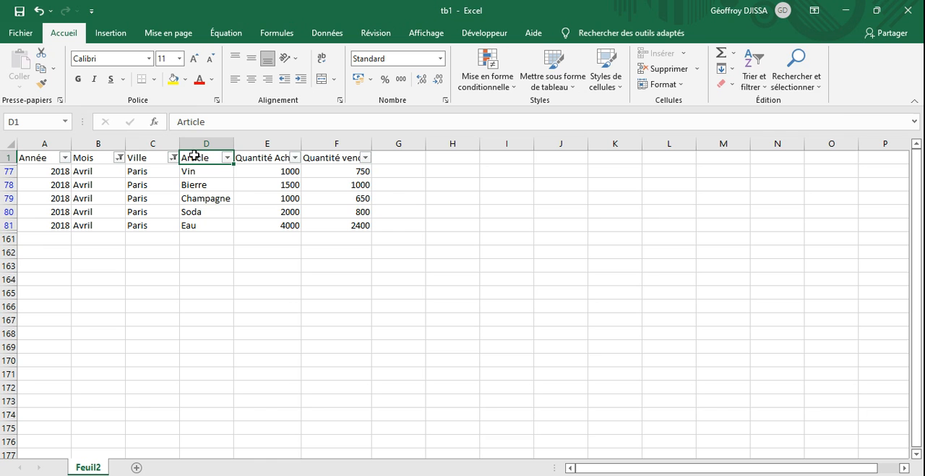
pyautogui.click(767, 87)
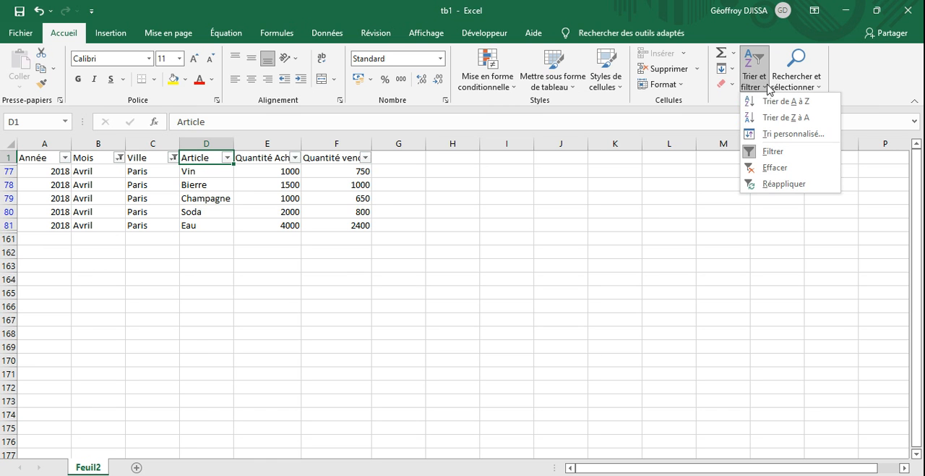
pyautogui.click(773, 151)
pyautogui.click(428, 396)
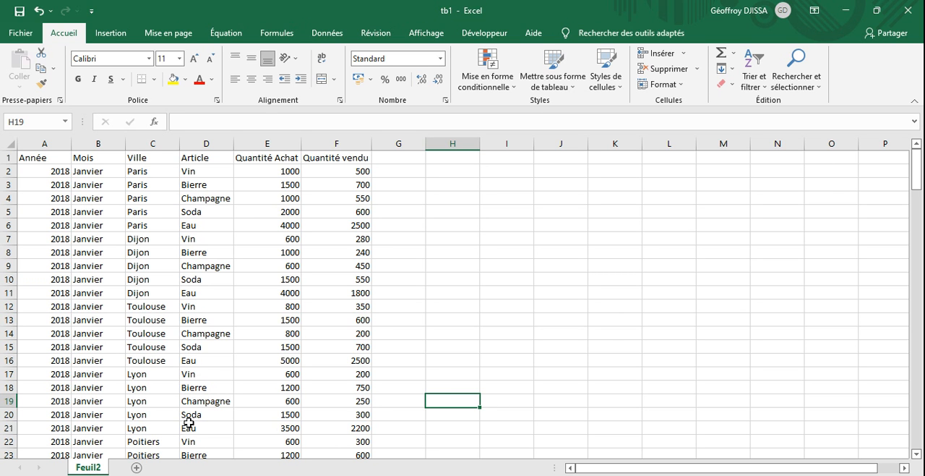
# - Add two new blank worksheets to the workbook and look at each of them
pyautogui.click(136, 468)
pyautogui.click(175, 468)
pyautogui.click(142, 469)
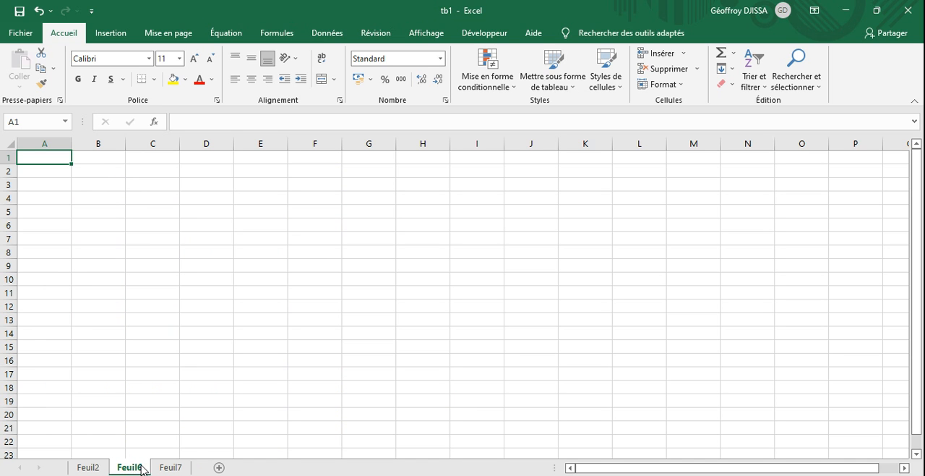
pyautogui.click(162, 468)
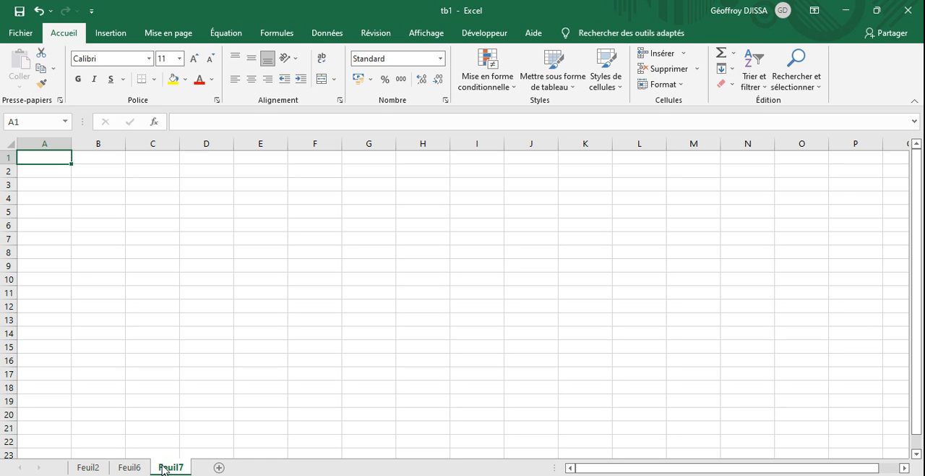
# - Copy the Mois, Ville and Article headings from Feuil2 and paste them into Feuil7 starting at cell A1
pyautogui.click(89, 468)
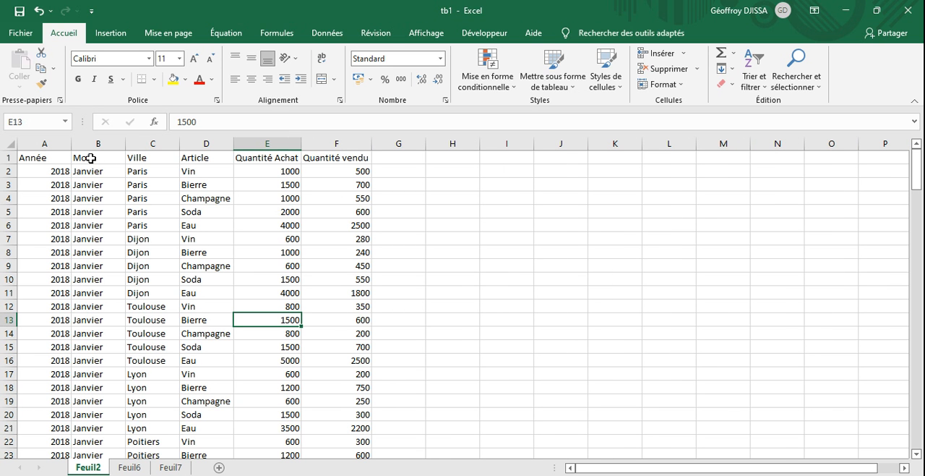
pyautogui.moveTo(91, 157); pyautogui.dragTo(203, 152)
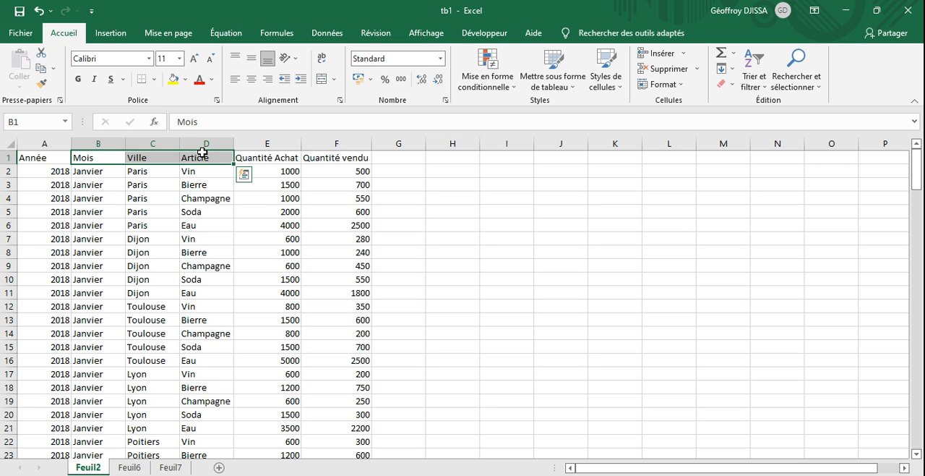
pyautogui.hotkey('ctrl', 'c')
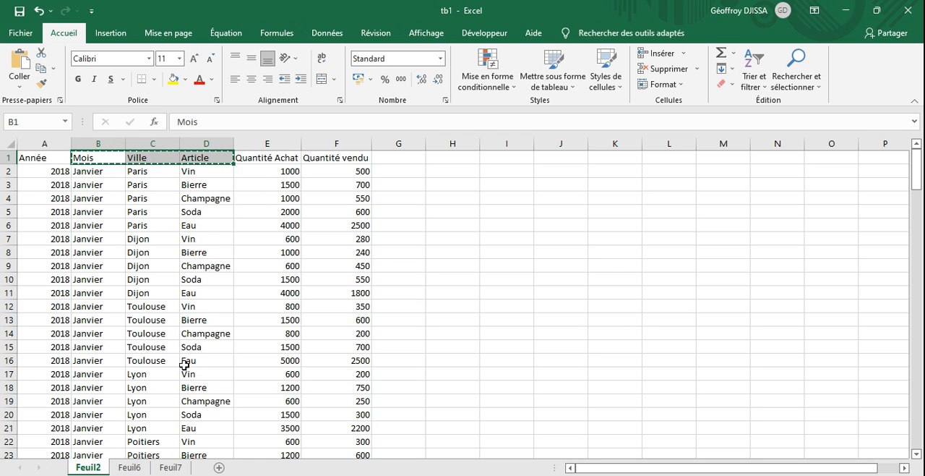
pyautogui.click(172, 466)
pyautogui.click(41, 159)
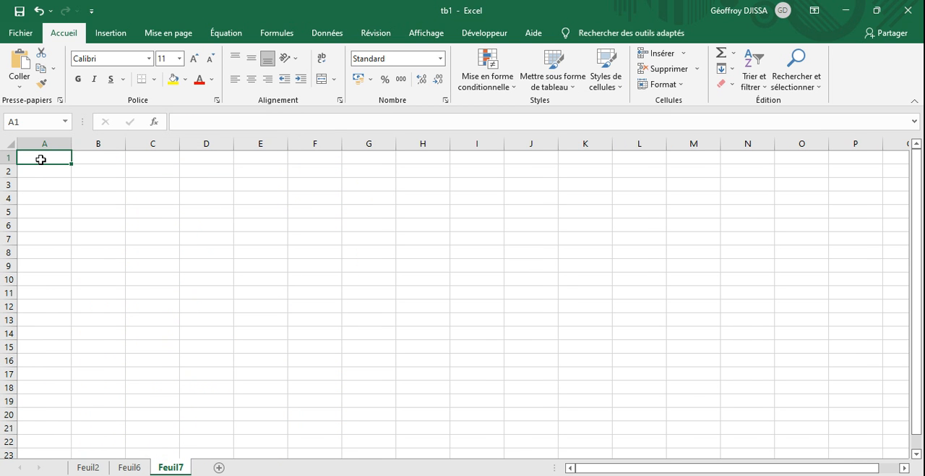
pyautogui.hotkey('ctrl', 'v')
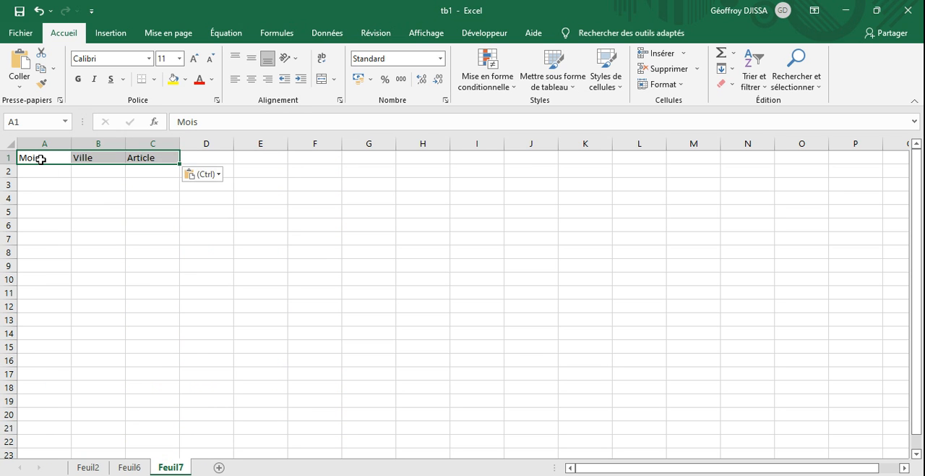
pyautogui.click(51, 199)
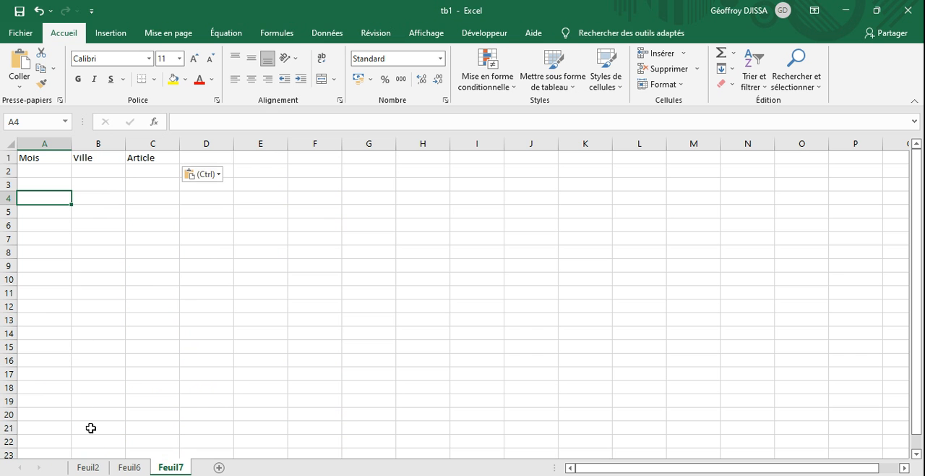
# - Copy the whole Mois column from Feuil2 and paste it into Feuil7 starting at cell H1
pyautogui.click(91, 467)
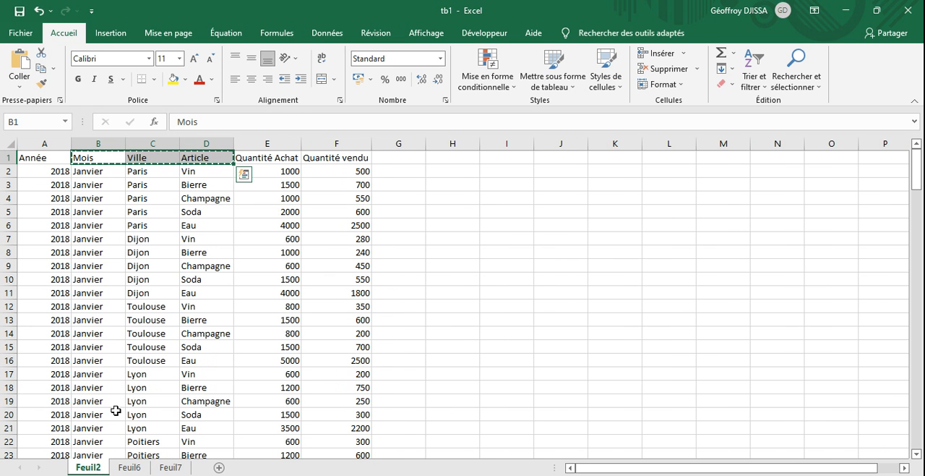
pyautogui.click(210, 323)
pyautogui.press('Escape')
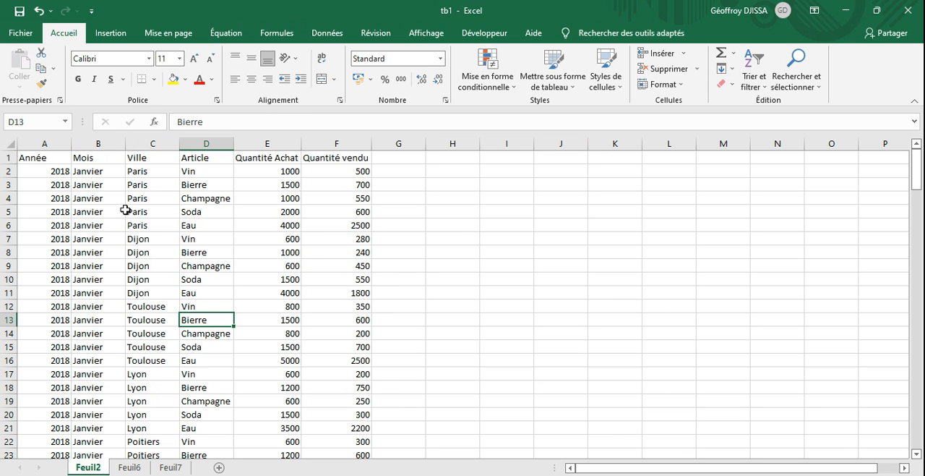
pyautogui.click(98, 141)
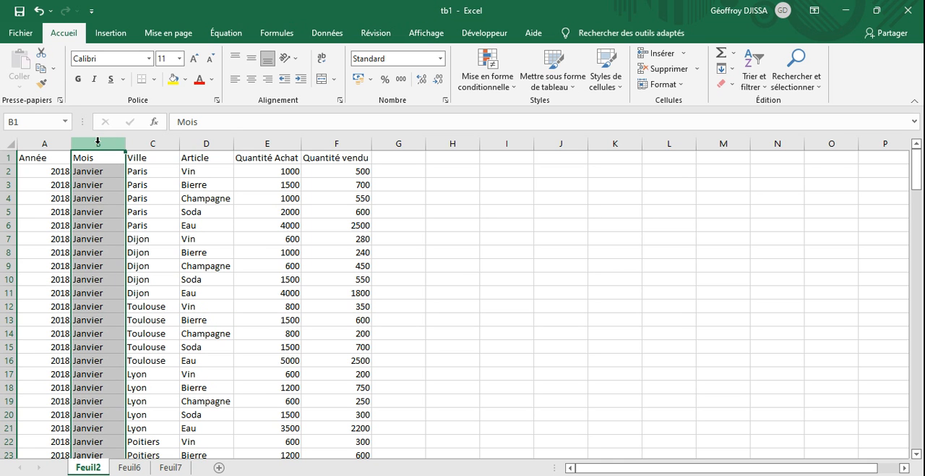
pyautogui.hotkey('ctrl', 'c')
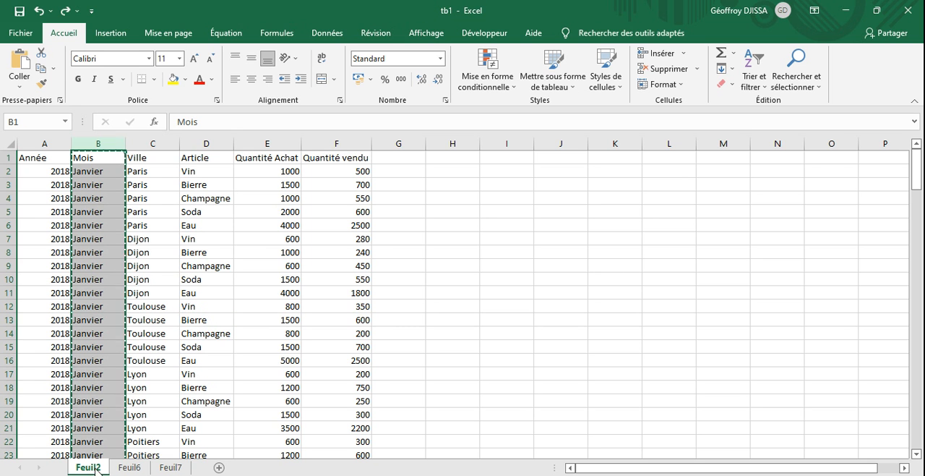
pyautogui.click(172, 467)
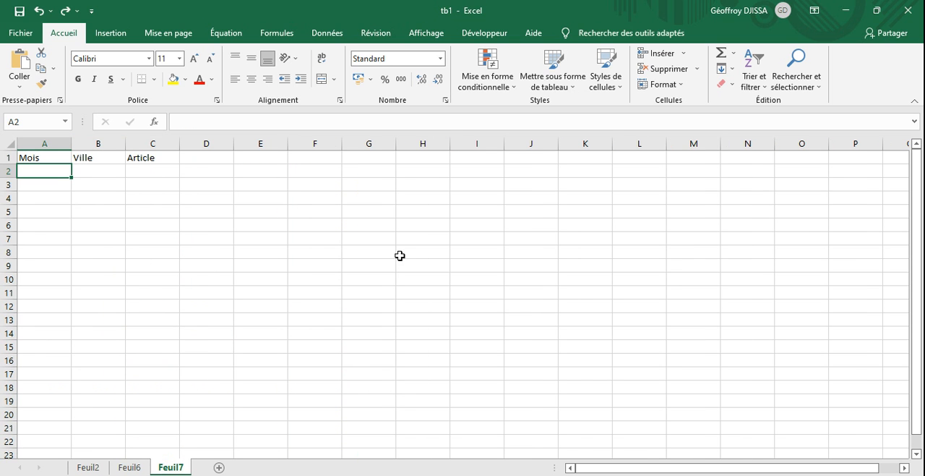
pyautogui.click(427, 160)
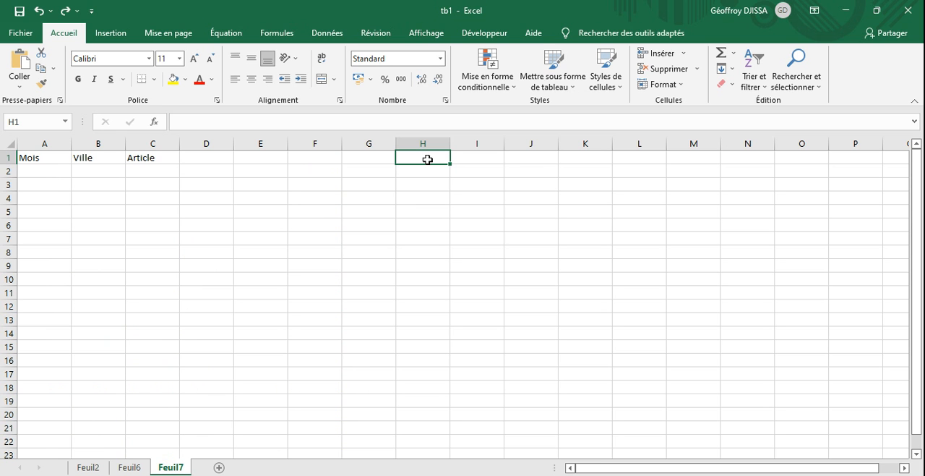
pyautogui.hotkey('ctrl', 'v')
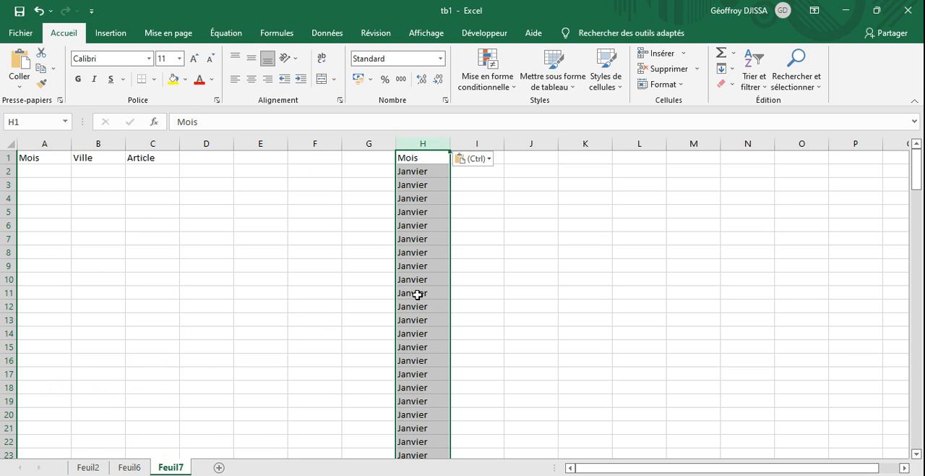
# - Remove the duplicate values from the pasted Mois column H on Feuil7
pyautogui.click(325, 36)
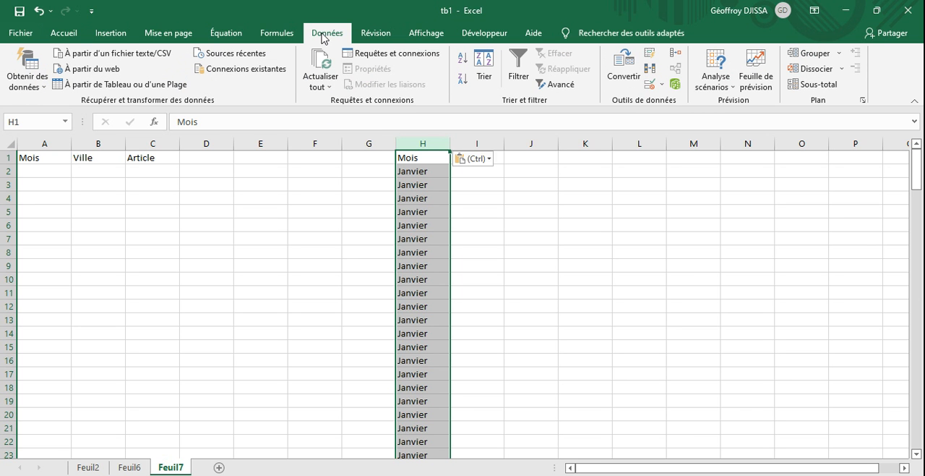
pyautogui.click(649, 75)
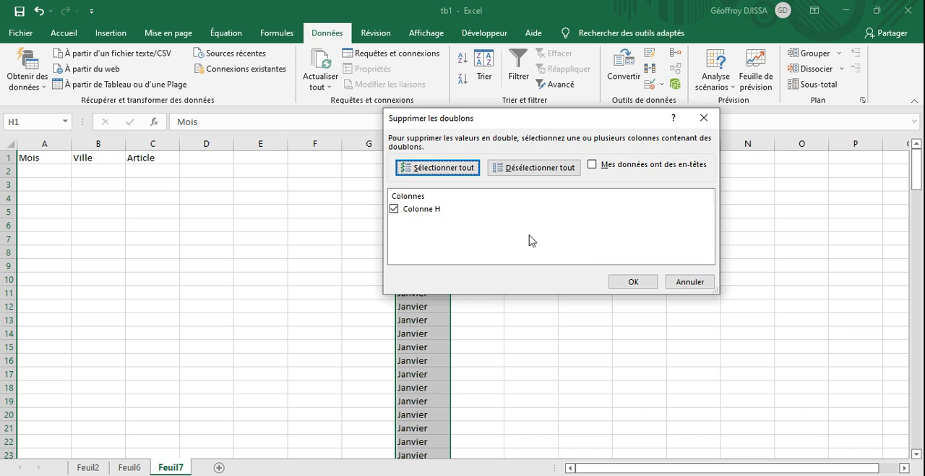
pyautogui.click(619, 283)
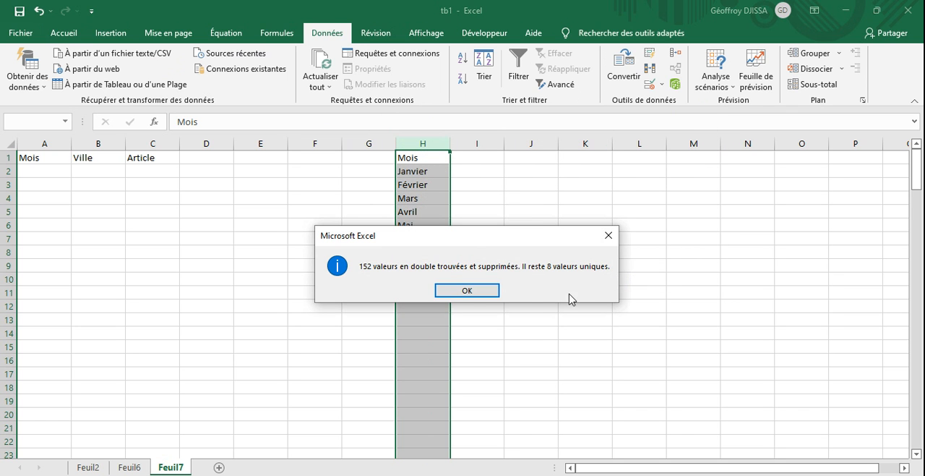
pyautogui.click(468, 292)
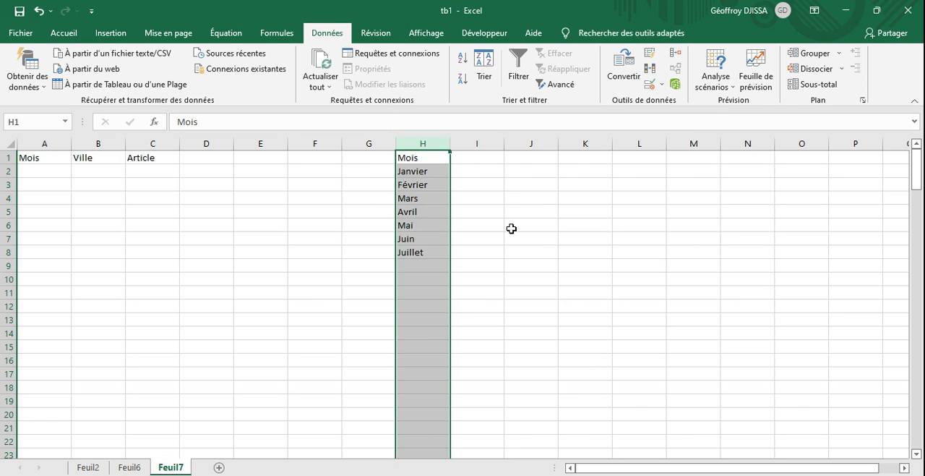
pyautogui.click(528, 225)
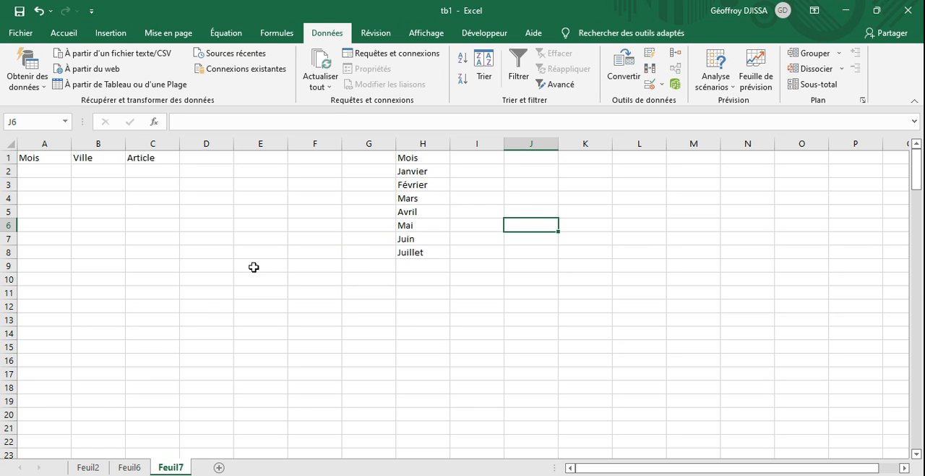
# - Copy the whole Ville column from Feuil2 and paste it into Feuil7 starting at cell I1
pyautogui.click(88, 467)
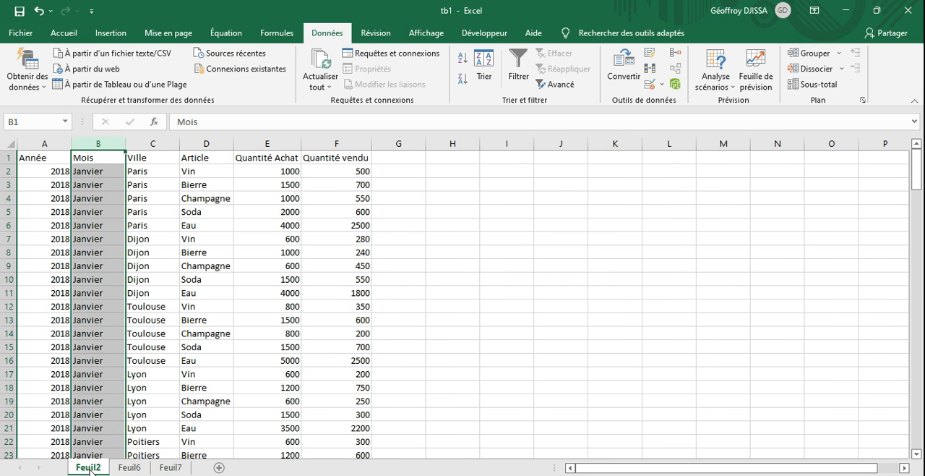
pyautogui.click(153, 143)
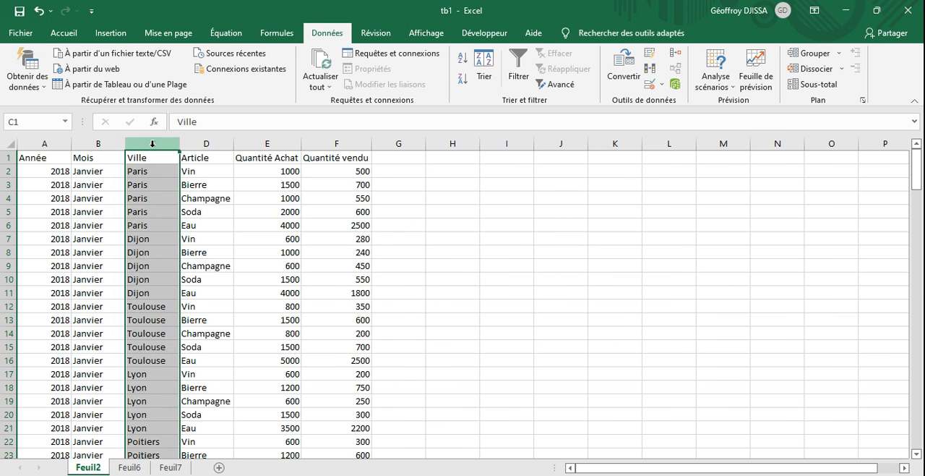
pyautogui.hotkey('ctrl', 'c')
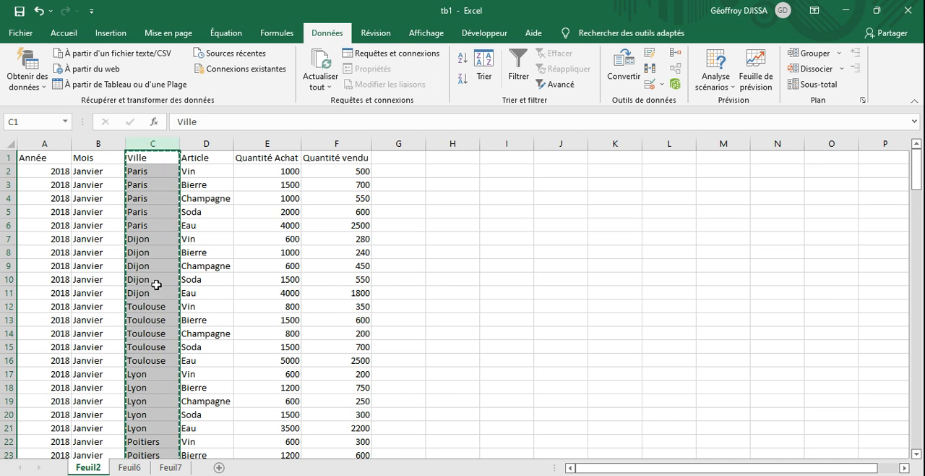
pyautogui.click(170, 466)
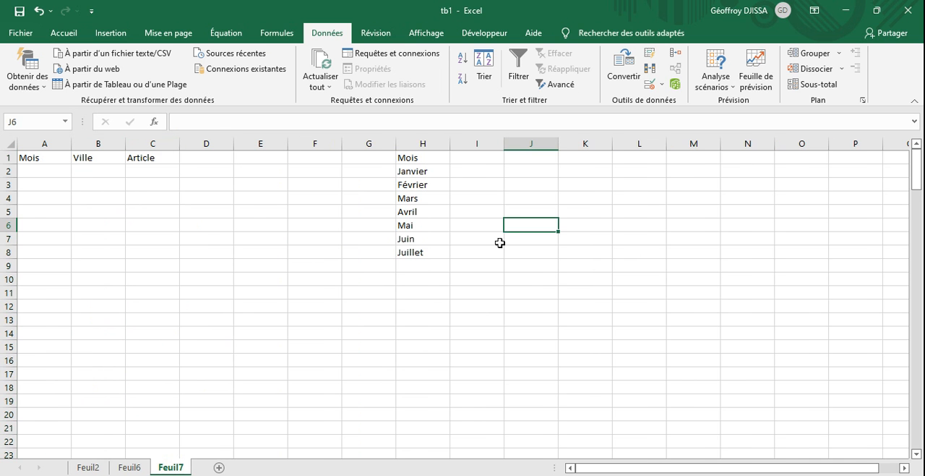
pyautogui.click(475, 164)
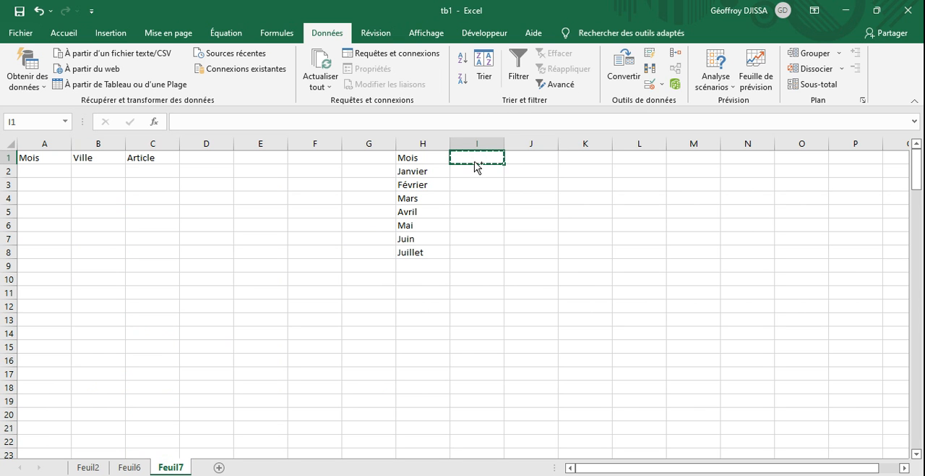
pyautogui.hotkey('ctrl', 'v')
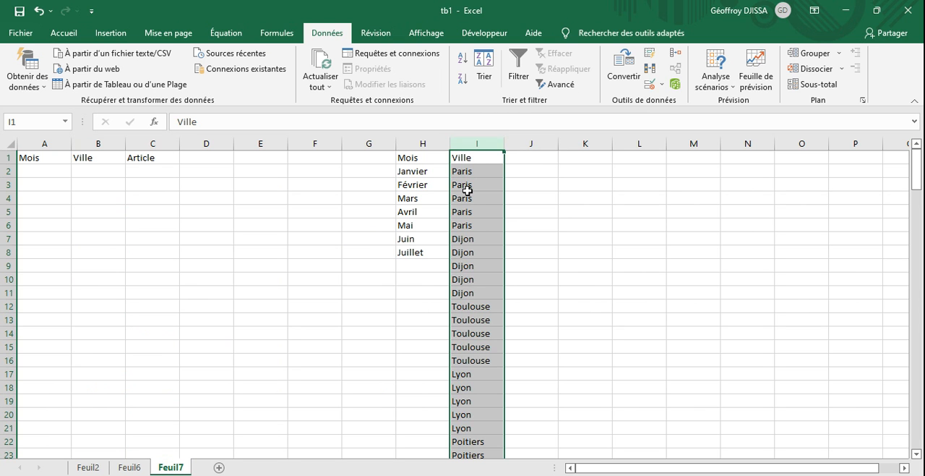
# - Remove the duplicates from the Ville column I only, continuing with the current selection rather than extending it
pyautogui.click(649, 70)
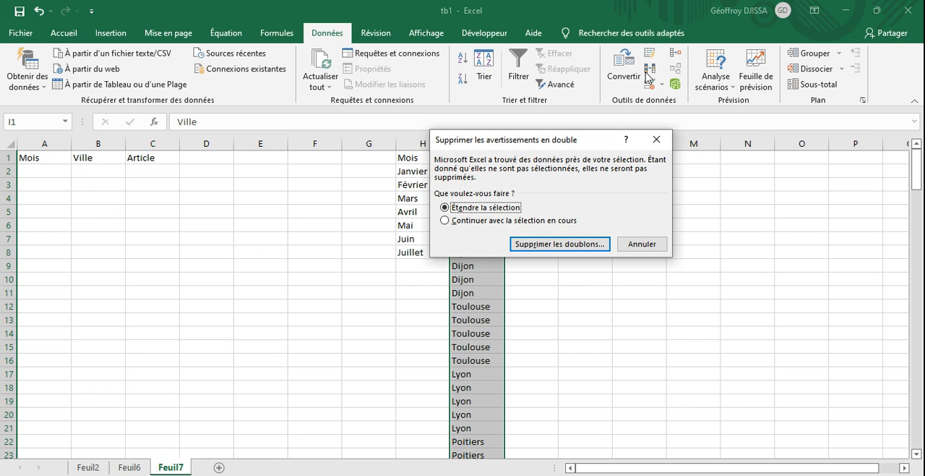
pyautogui.click(445, 221)
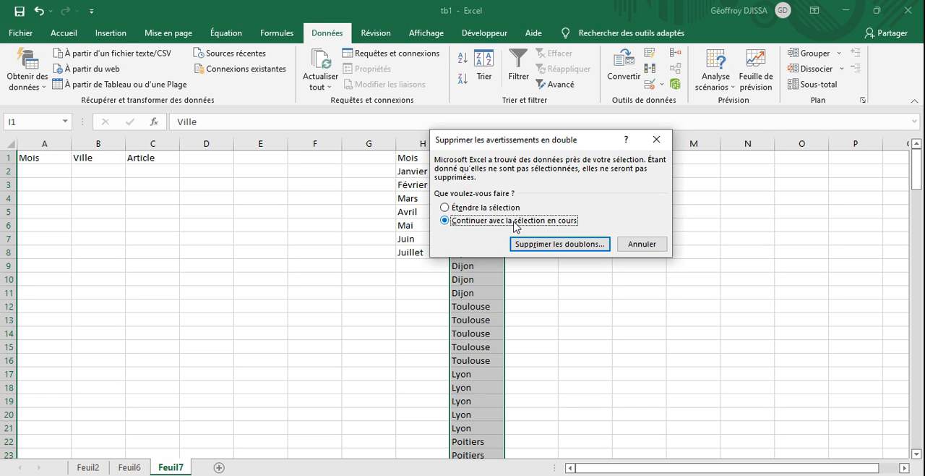
pyautogui.click(543, 247)
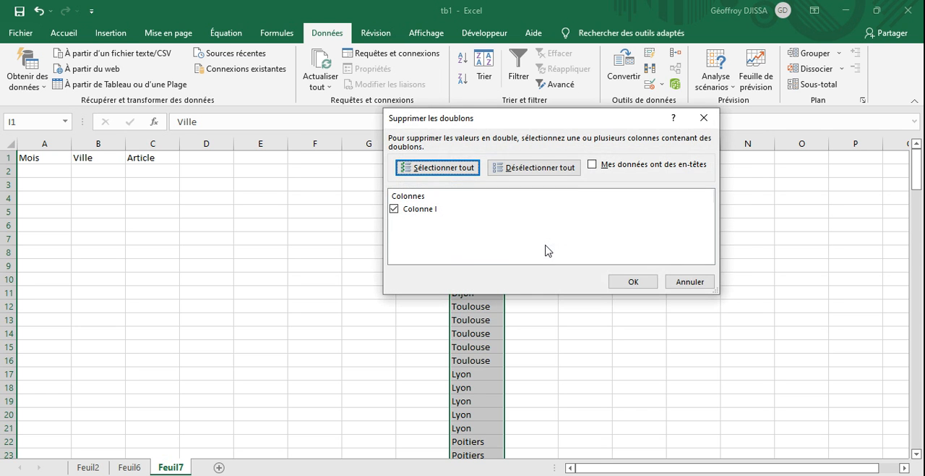
pyautogui.click(647, 284)
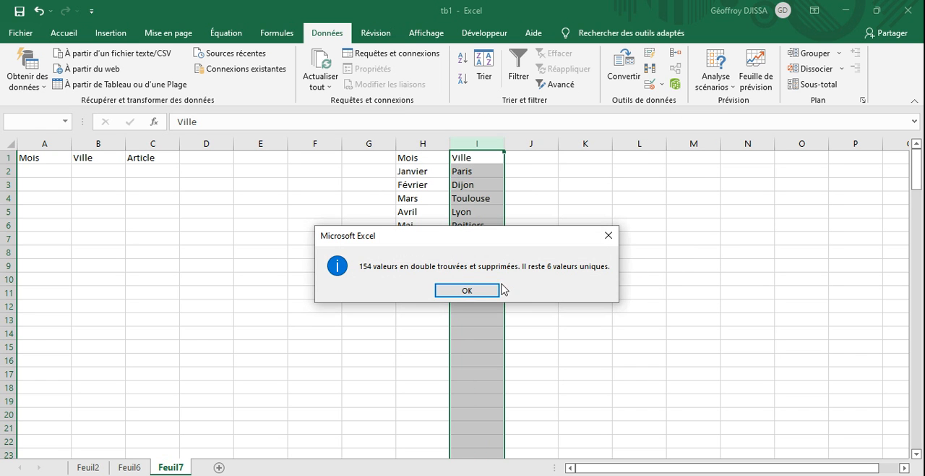
pyautogui.click(458, 286)
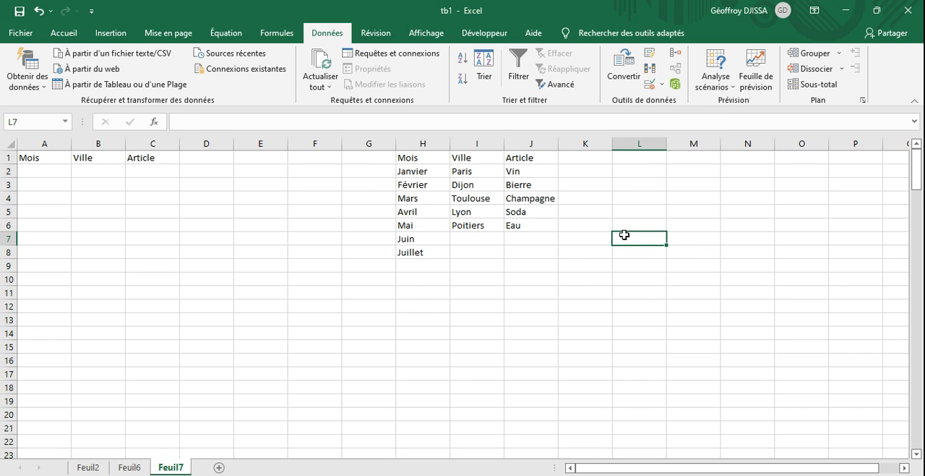
pyautogui.click(584, 278)
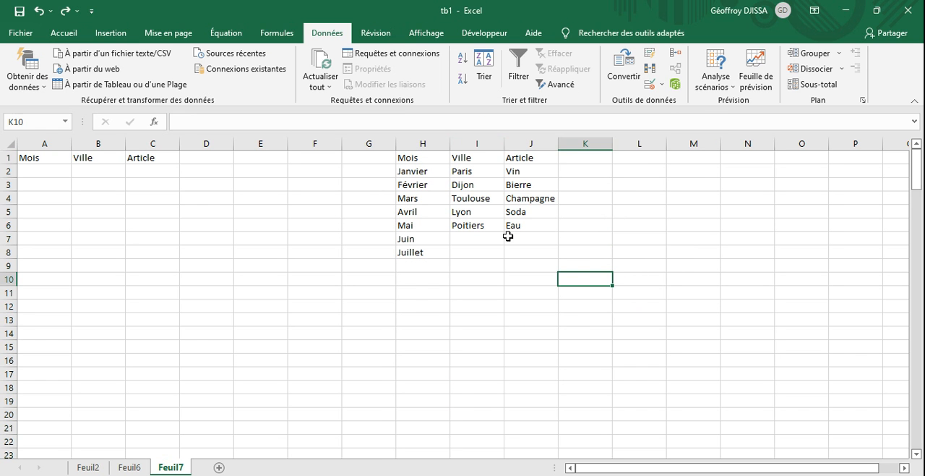
# - Delete the Mois, Ville and Article headings above the unique-value lists in H1:J1
pyautogui.moveTo(412, 157); pyautogui.dragTo(550, 274)
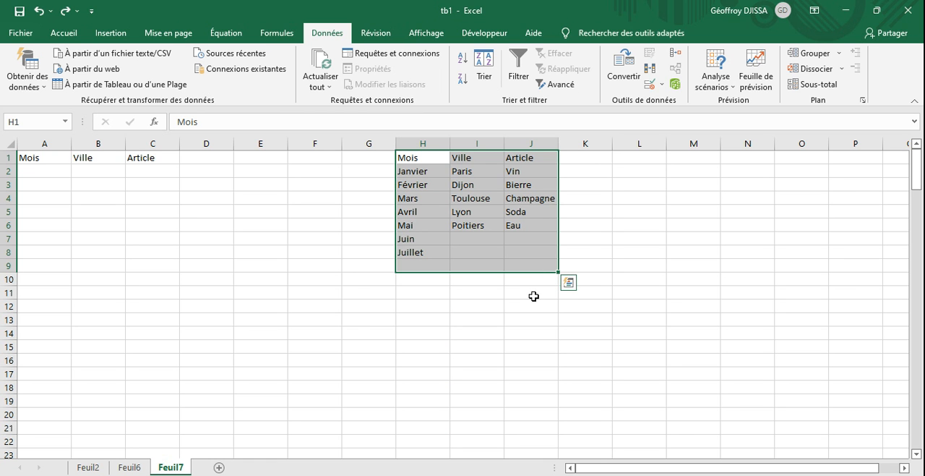
pyautogui.click(532, 292)
pyautogui.moveTo(428, 155); pyautogui.dragTo(513, 155)
pyautogui.press('Delete')
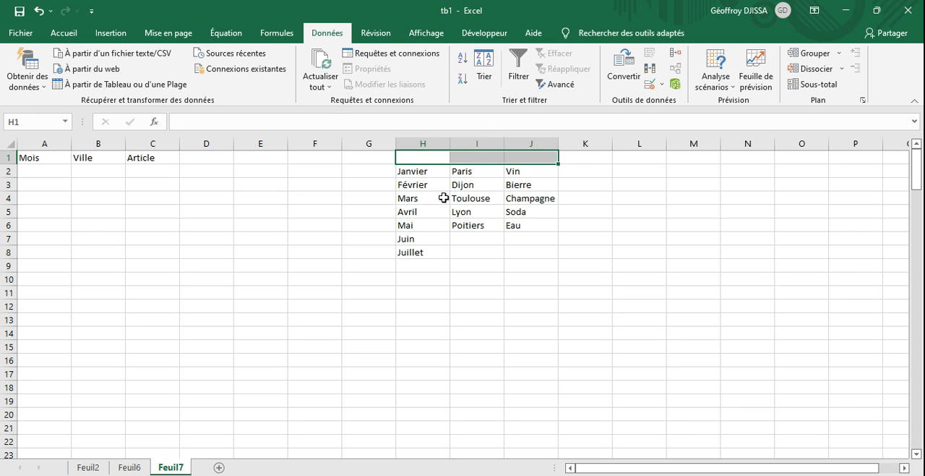
# - Name the month list in H2:H9 Mois and reselect the range to check its name
pyautogui.moveTo(428, 172); pyautogui.dragTo(426, 266)
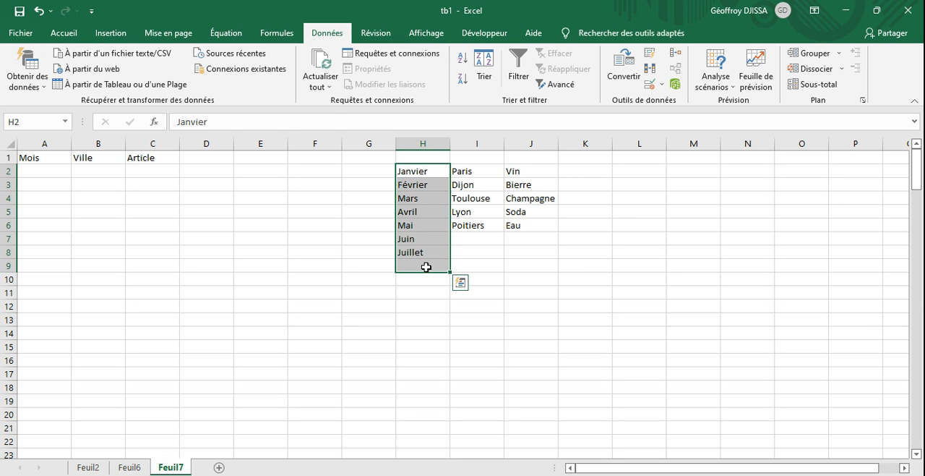
pyautogui.click(33, 125)
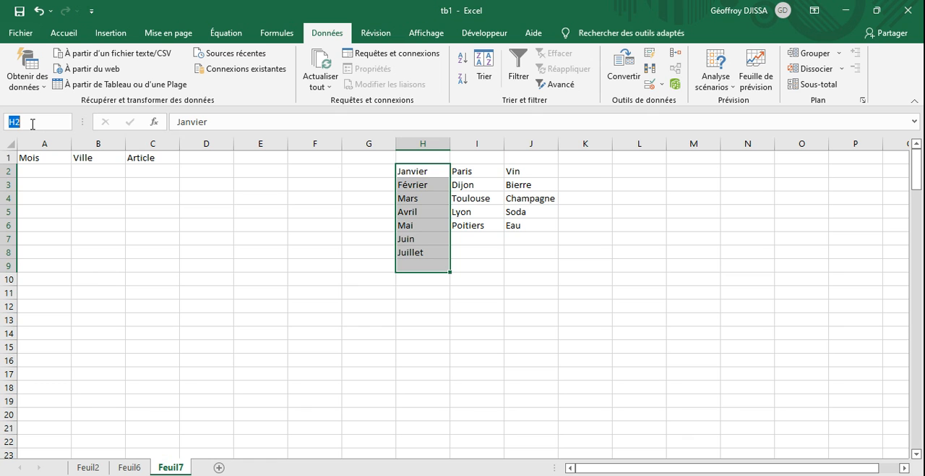
pyautogui.write('Mois')
pyautogui.press('Return')
pyautogui.click(529, 274)
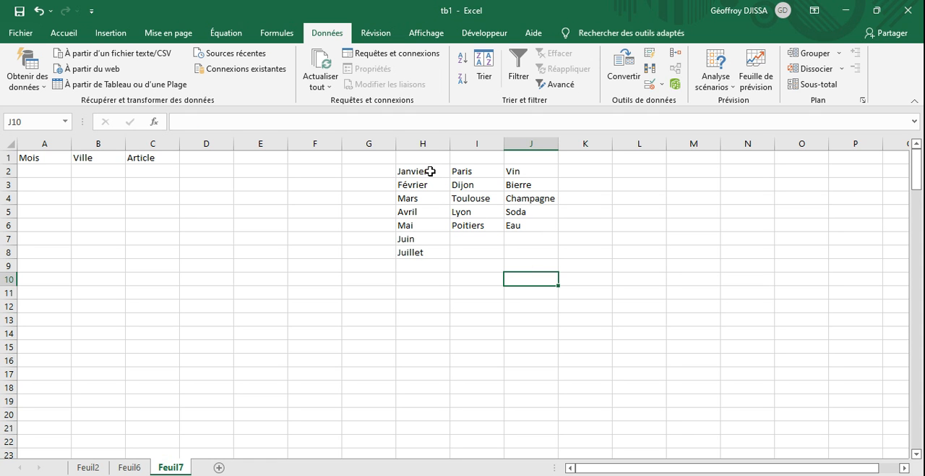
pyautogui.moveTo(430, 170); pyautogui.dragTo(428, 265)
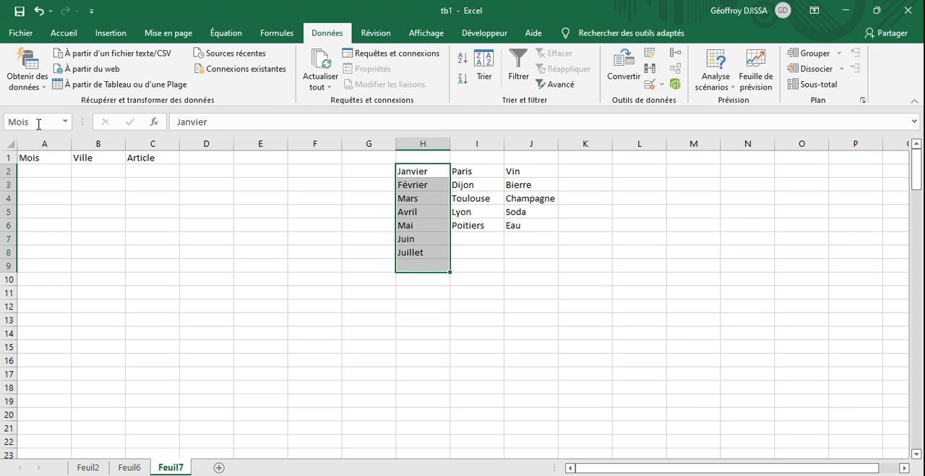
pyautogui.click(549, 266)
# - Name the city list in I2:I7 Ville
pyautogui.moveTo(478, 173); pyautogui.dragTo(475, 240)
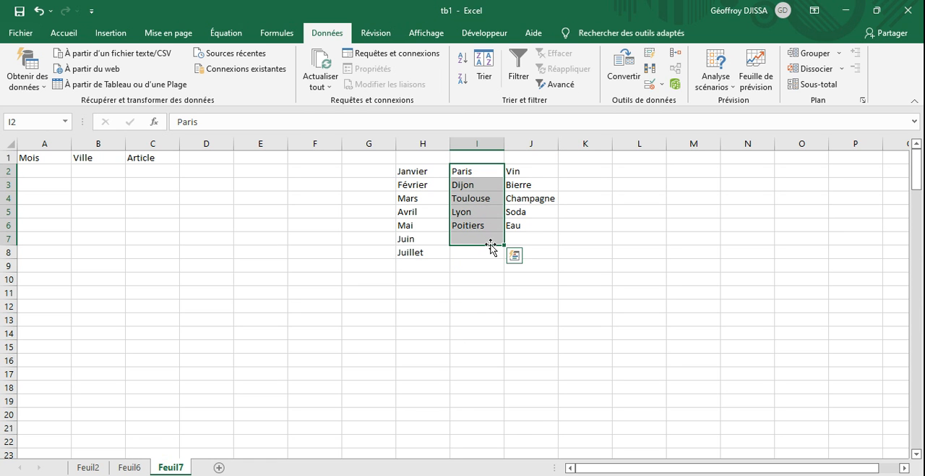
pyautogui.click(42, 125)
pyautogui.write('Ville')
pyautogui.press('Return')
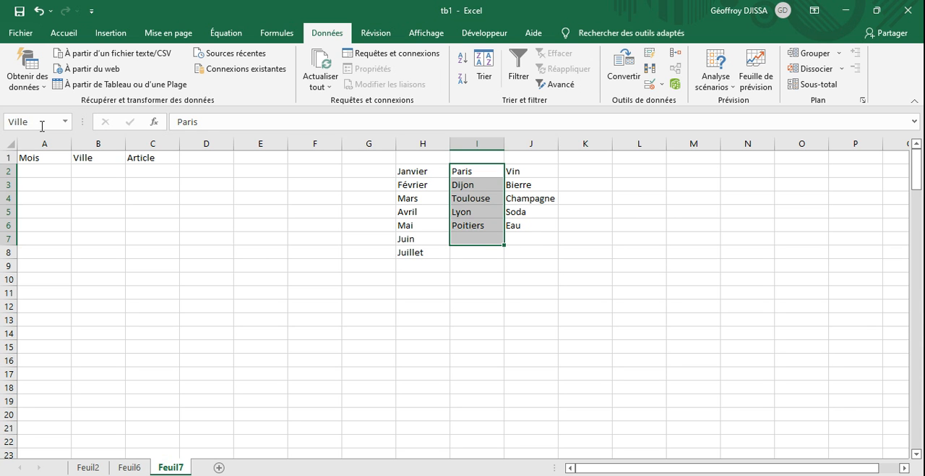
pyautogui.click(553, 293)
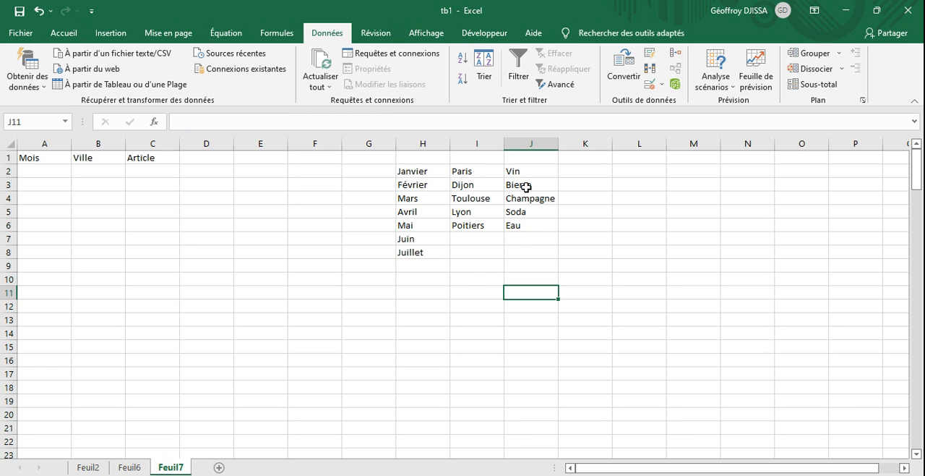
# - Name the product list in J2:J7 Article
pyautogui.moveTo(513, 171); pyautogui.dragTo(522, 237)
pyautogui.click(33, 124)
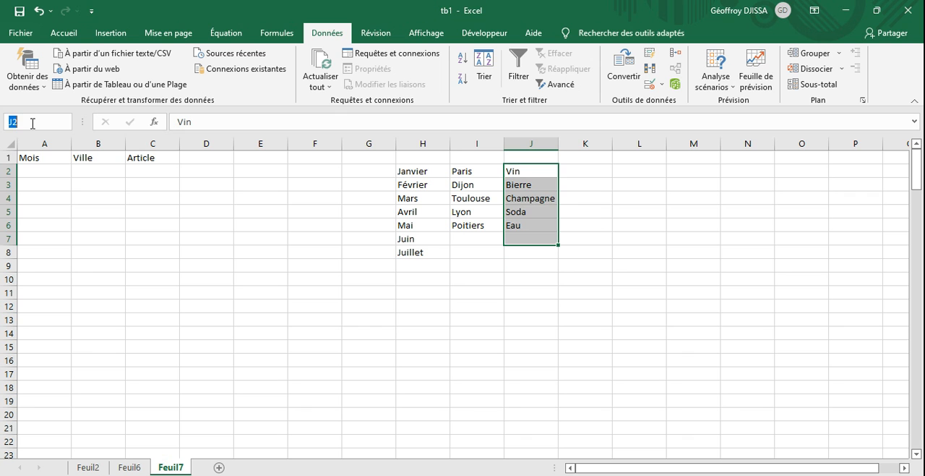
pyautogui.write('Article')
pyautogui.press('Return')
pyautogui.click(530, 360)
# - Copy the Mois, Ville and Article headings from A1:C1 of Feuil7 to A1 on Feuil6
pyautogui.moveTo(29, 158); pyautogui.dragTo(137, 159)
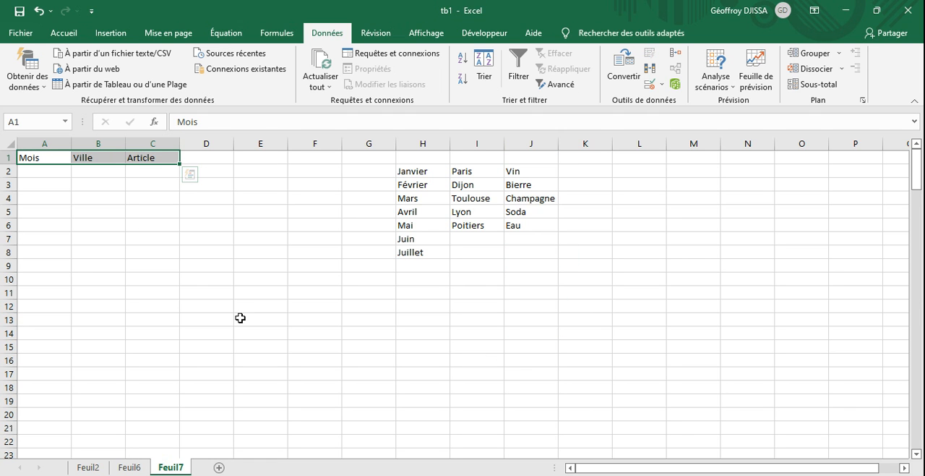
pyautogui.hotkey('ctrl', 'c')
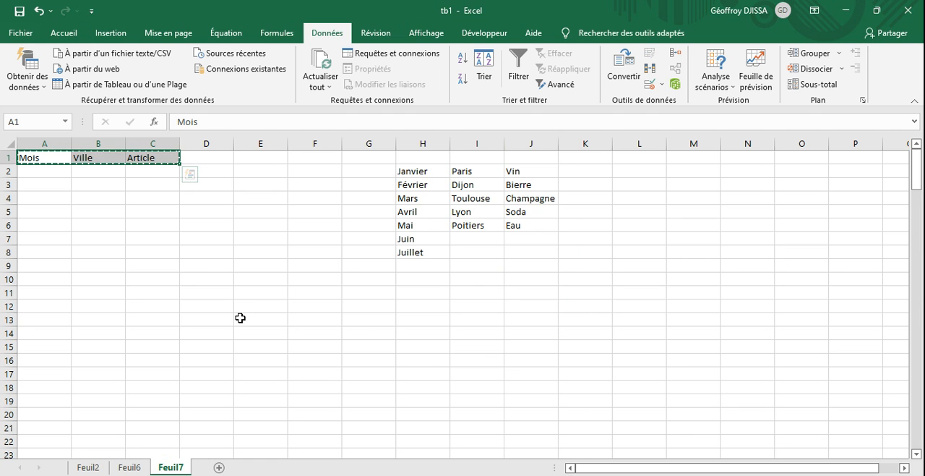
pyautogui.click(124, 467)
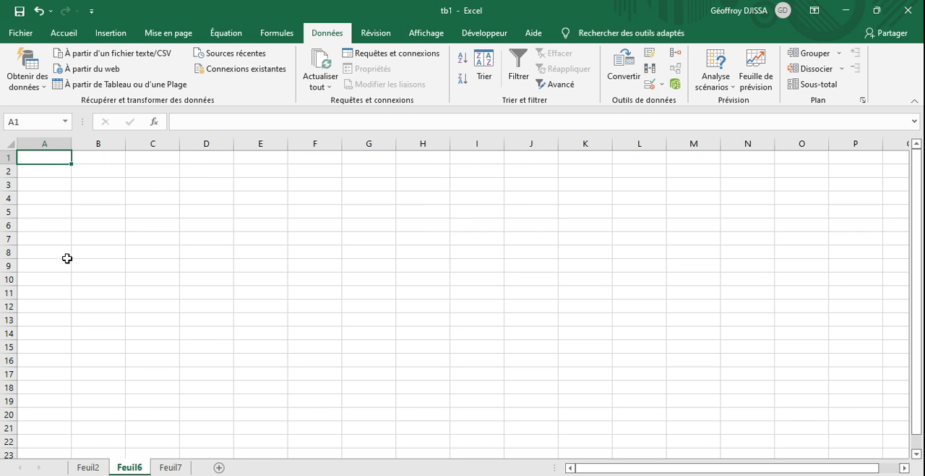
pyautogui.click(57, 226)
pyautogui.click(47, 156)
pyautogui.hotkey('ctrl', 'v')
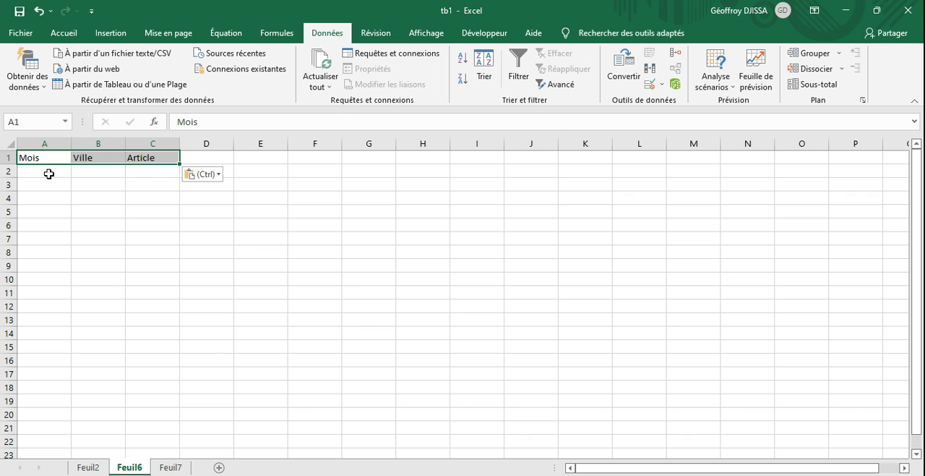
# - Add list data validation to A2 under Mois, using the named list Mois as source, and open its drop-down
pyautogui.click(48, 172)
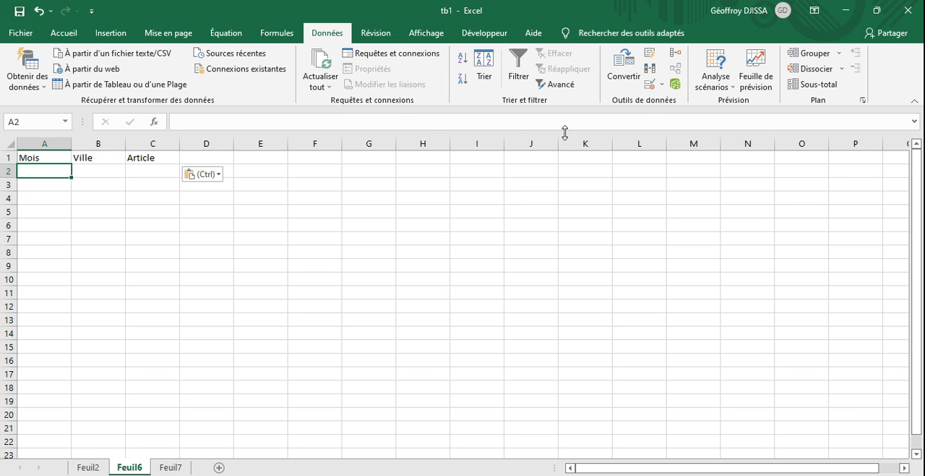
pyautogui.click(662, 85)
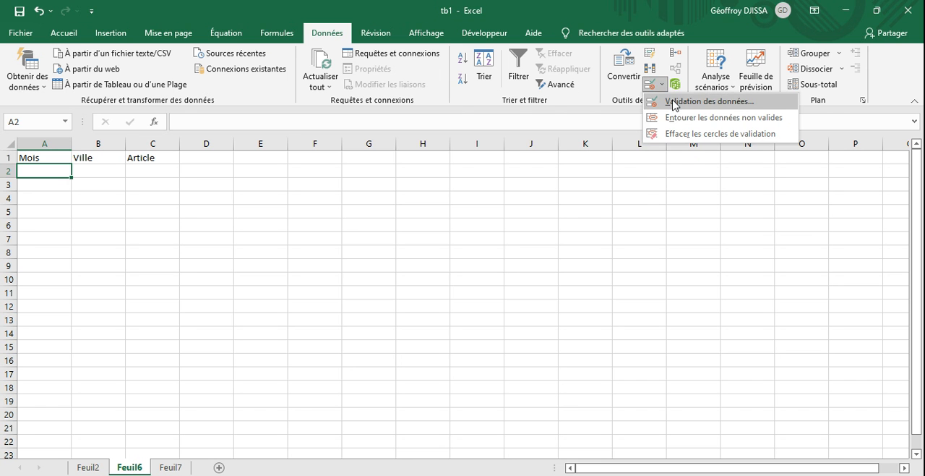
pyautogui.click(674, 103)
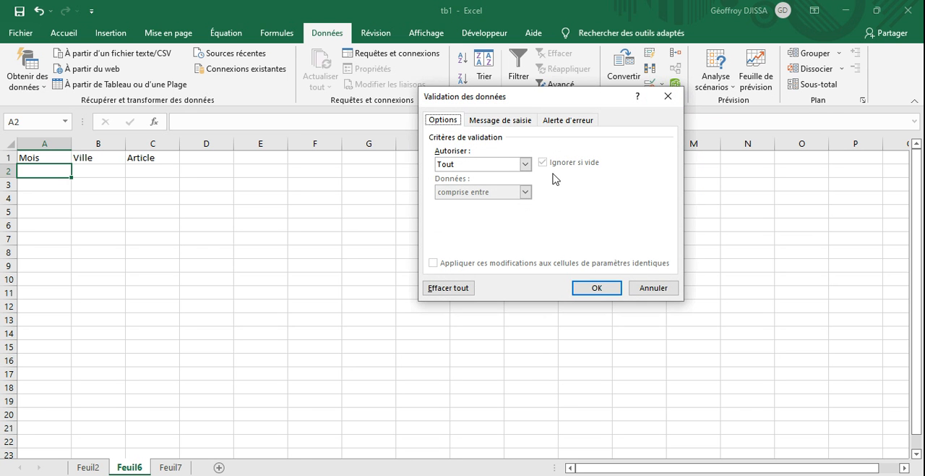
pyautogui.click(526, 164)
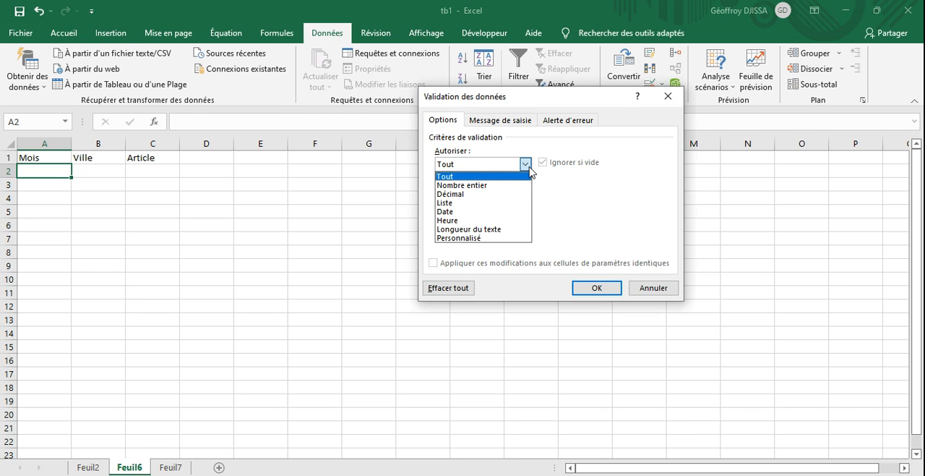
pyautogui.click(460, 203)
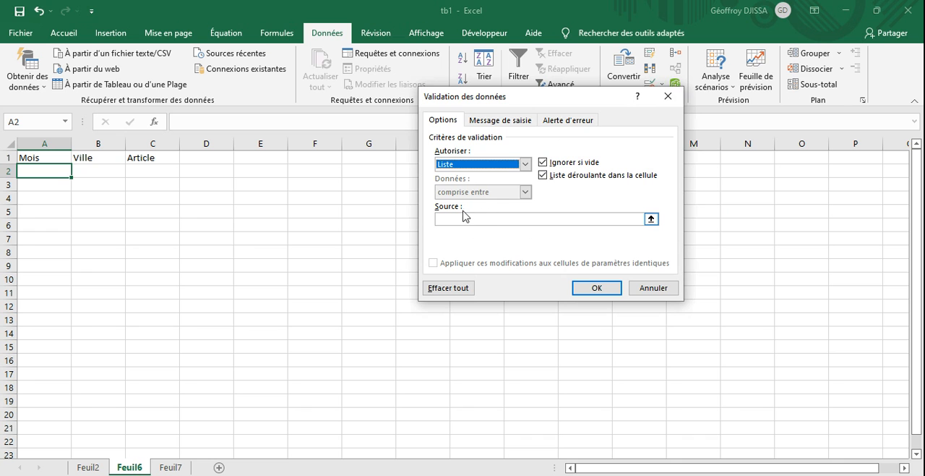
pyautogui.click(477, 219)
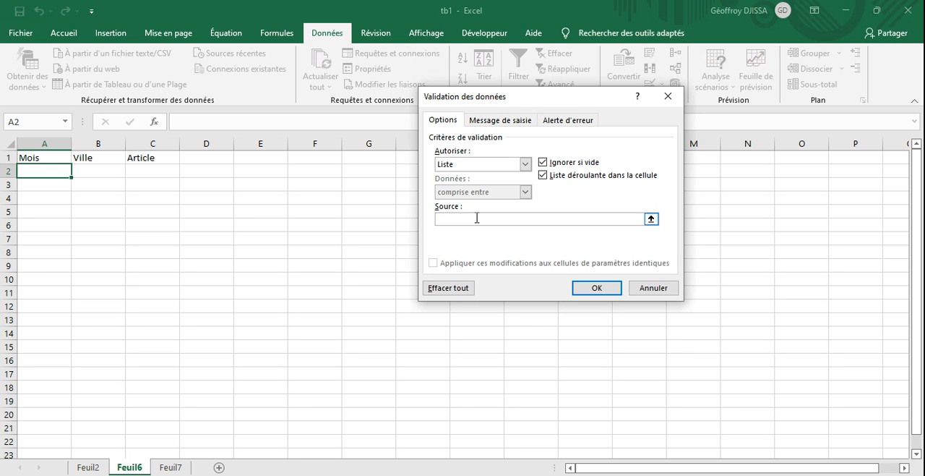
pyautogui.write('=Mois')
pyautogui.click(591, 289)
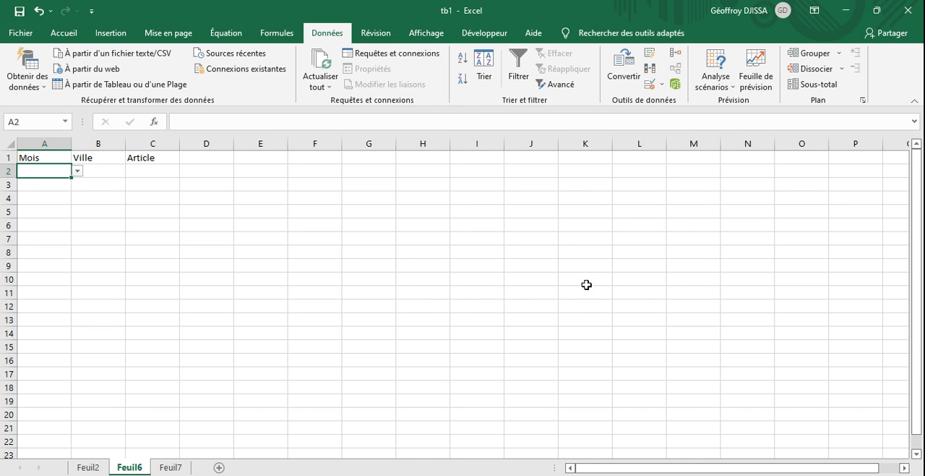
pyautogui.click(77, 170)
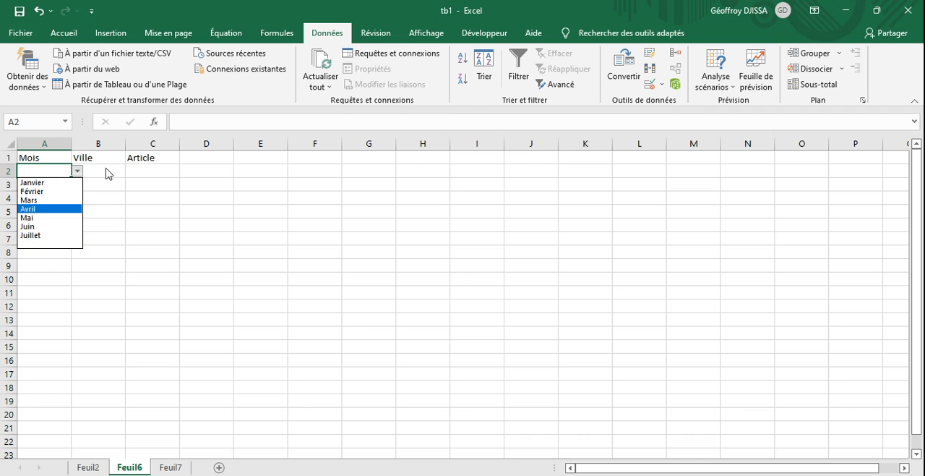
# - Add list data validation to B2 under Ville with source =Ville, and open its drop-down
pyautogui.click(106, 170)
pyautogui.click(105, 167)
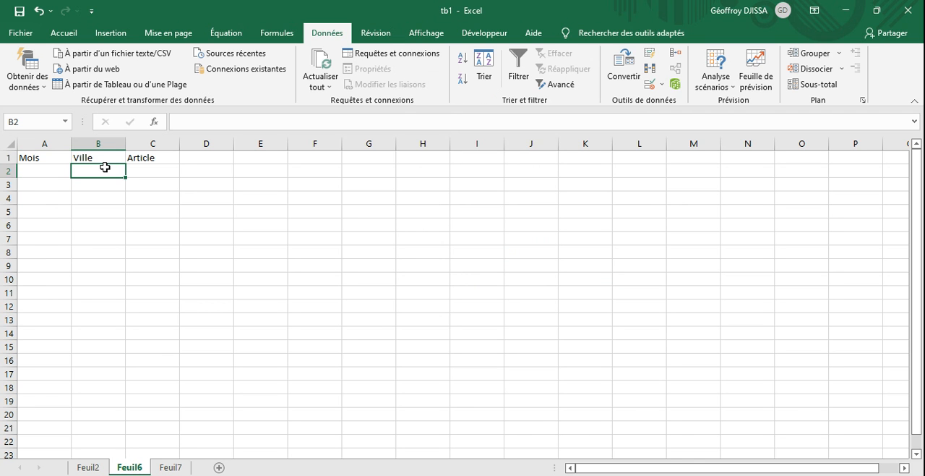
pyautogui.click(662, 85)
pyautogui.click(705, 102)
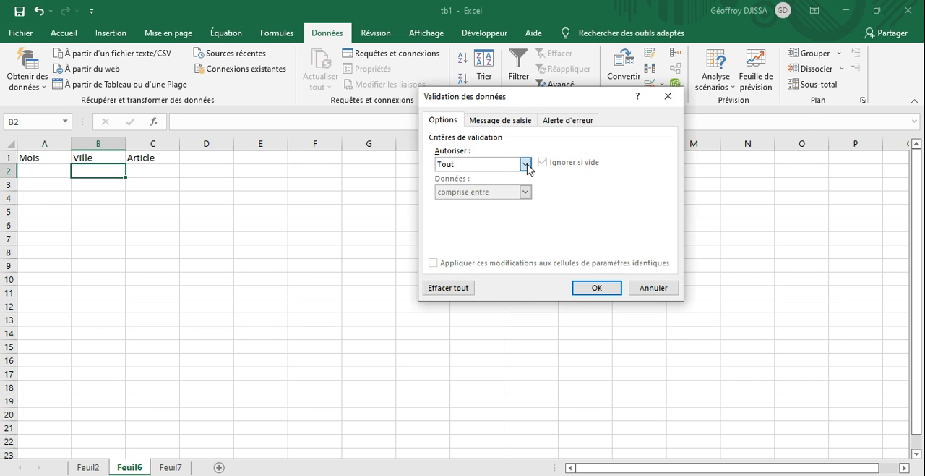
pyautogui.click(527, 166)
pyautogui.click(470, 204)
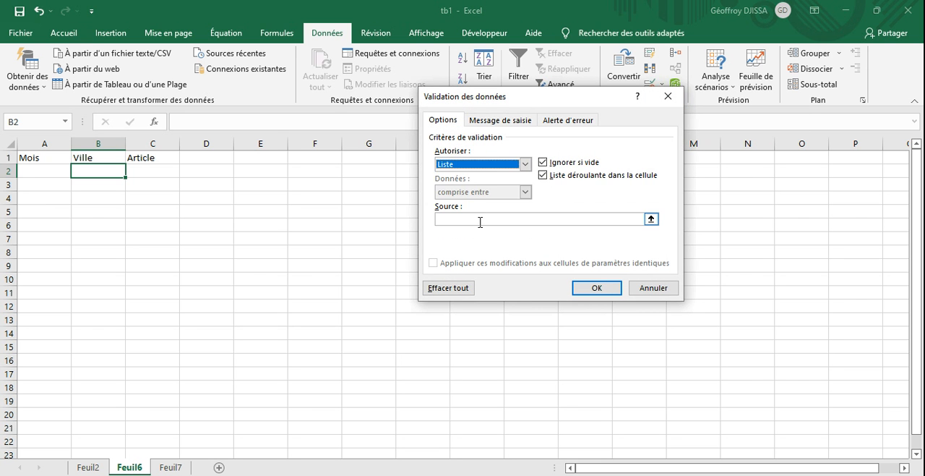
pyautogui.click(480, 222)
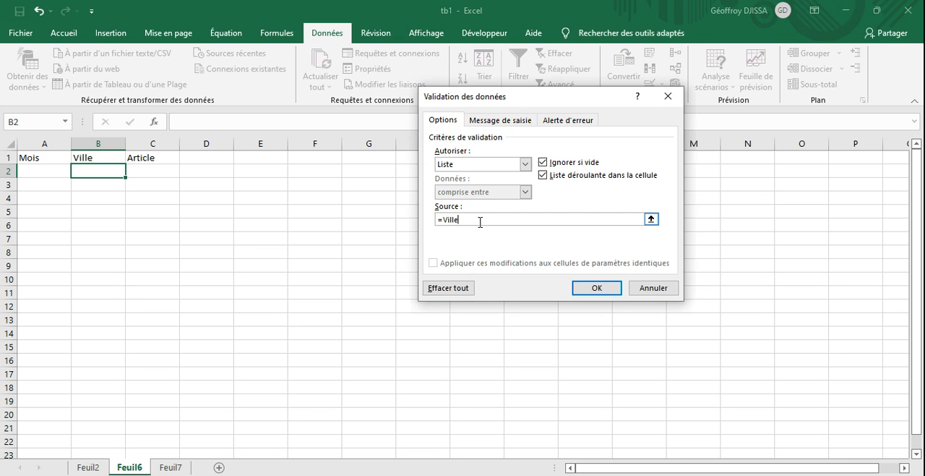
pyautogui.write('=Ville')
pyautogui.click(585, 287)
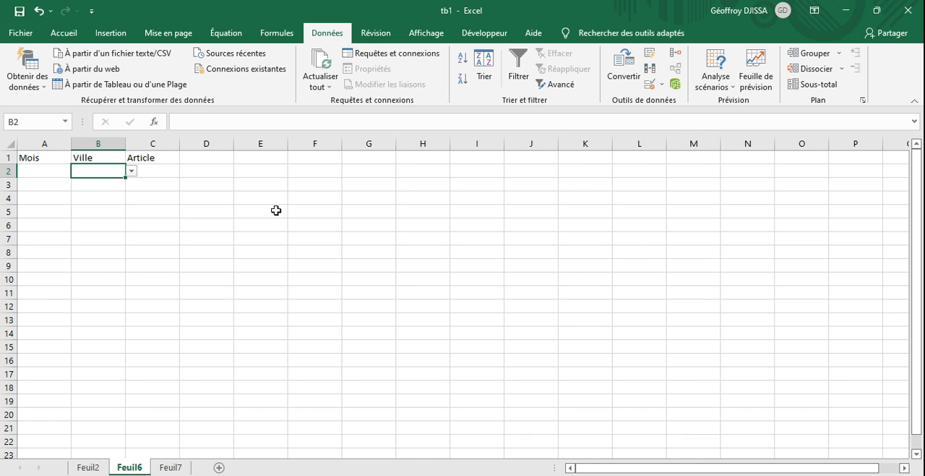
pyautogui.click(132, 174)
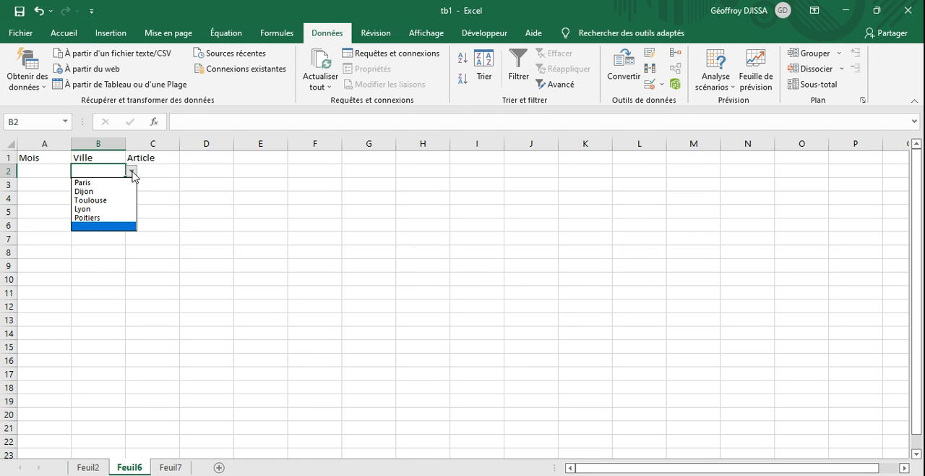
pyautogui.click(145, 173)
pyautogui.click(145, 170)
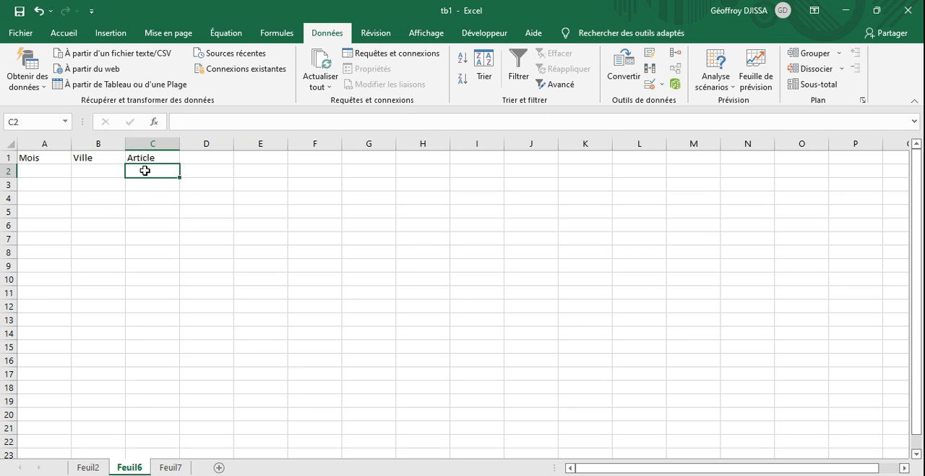
pyautogui.write('=')
pyautogui.press('Escape')
pyautogui.click(438, 188)
# - Add list data validation to C2 under Article with source =Article, and open its drop-down
pyautogui.click(159, 169)
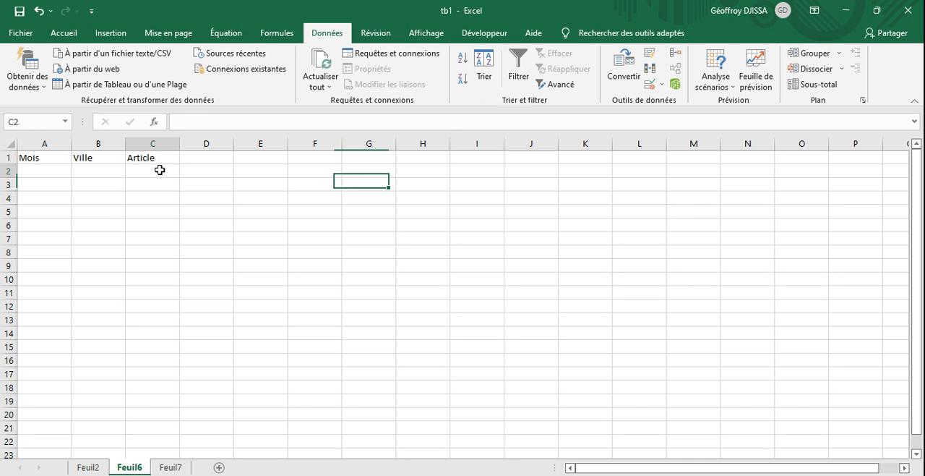
pyautogui.click(660, 85)
pyautogui.click(654, 102)
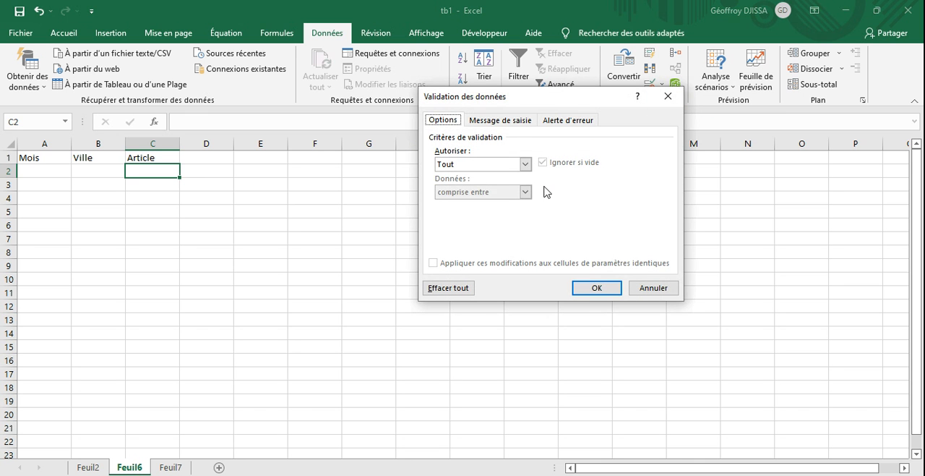
pyautogui.click(525, 164)
pyautogui.click(462, 203)
pyautogui.click(482, 218)
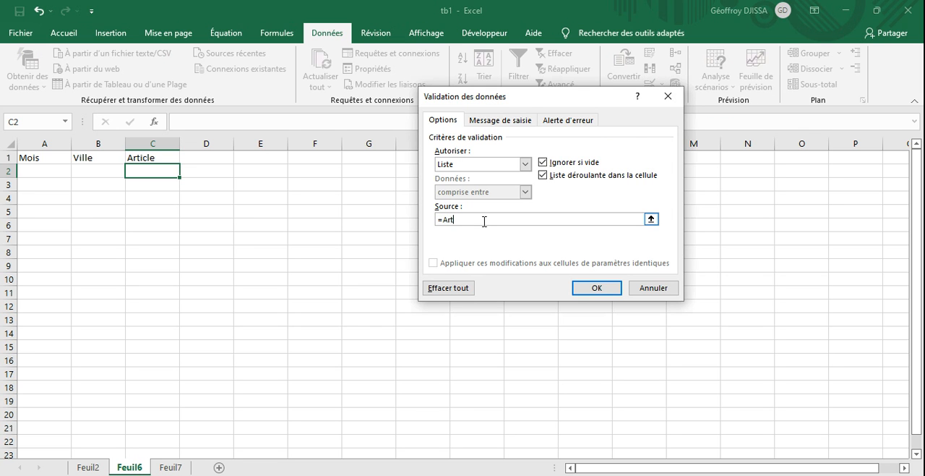
pyautogui.click(596, 288)
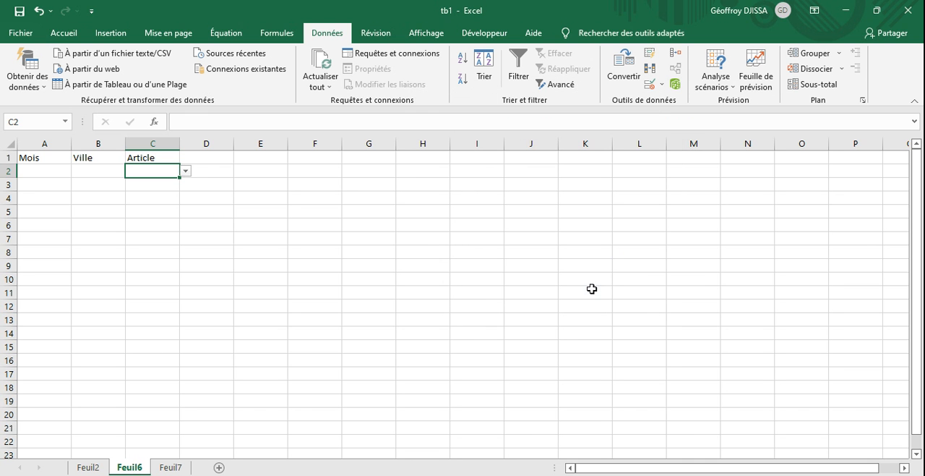
pyautogui.click(186, 172)
pyautogui.click(244, 202)
# - Centre the contents of A1:C2 horizontally and vertically and apply all borders to the range
pyautogui.click(244, 202)
pyautogui.click(46, 158)
pyautogui.moveTo(46, 157); pyautogui.dragTo(145, 168)
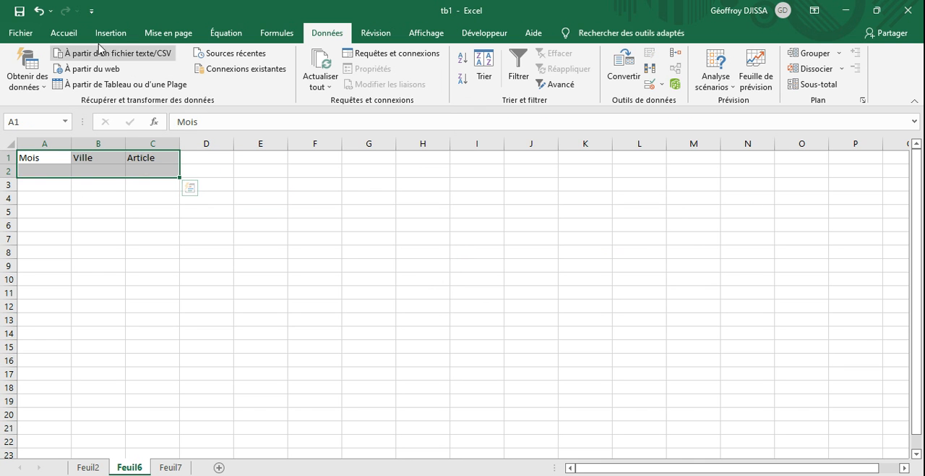
pyautogui.click(67, 41)
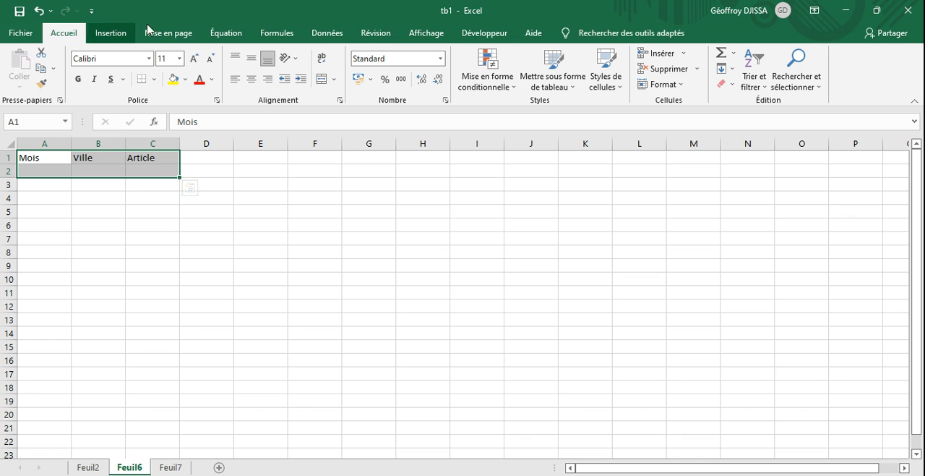
pyautogui.click(249, 78)
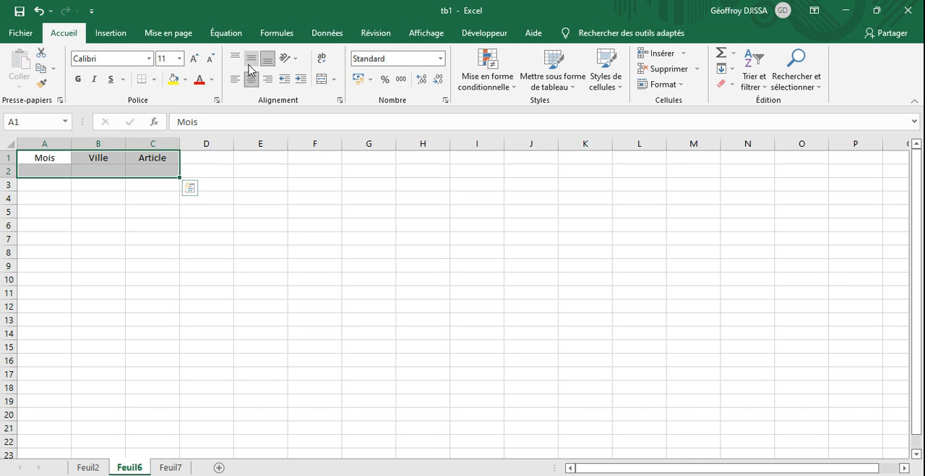
pyautogui.click(154, 79)
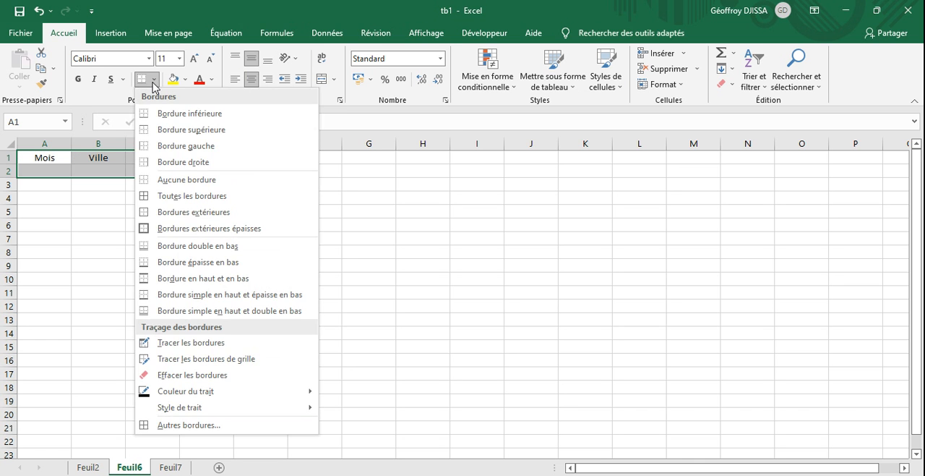
pyautogui.click(165, 195)
pyautogui.click(296, 194)
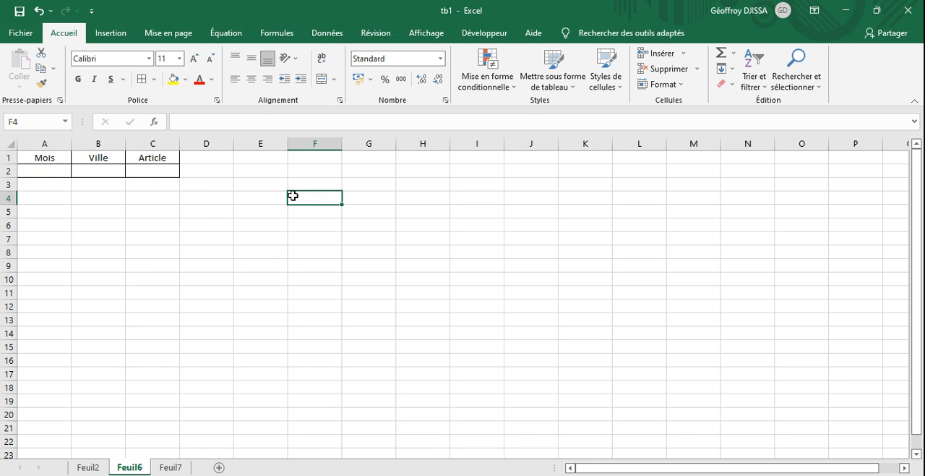
# - Fill the Mois, Ville and Article headings in A1:C1 with light blue and save the workbook
pyautogui.moveTo(50, 159); pyautogui.dragTo(152, 156)
pyautogui.click(186, 81)
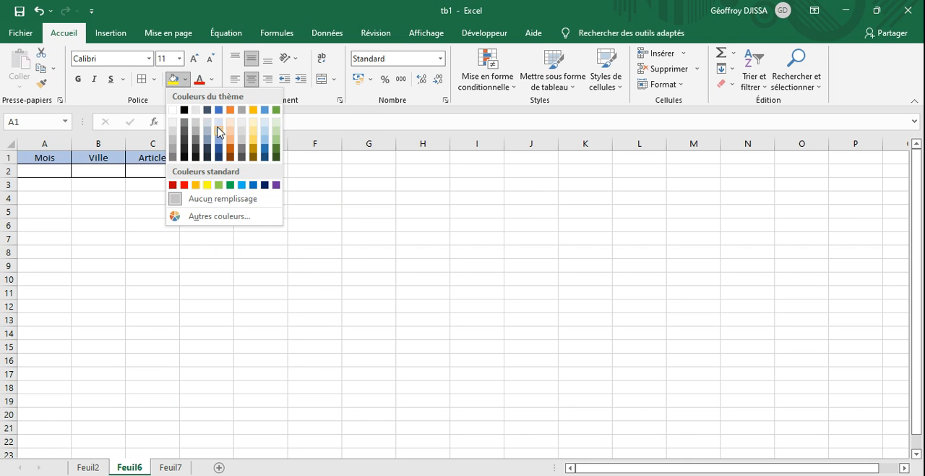
pyautogui.click(220, 125)
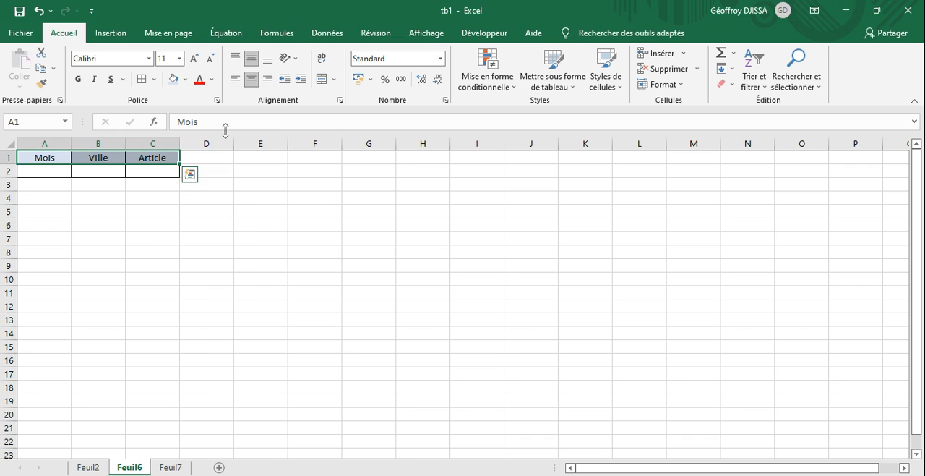
pyautogui.click(286, 251)
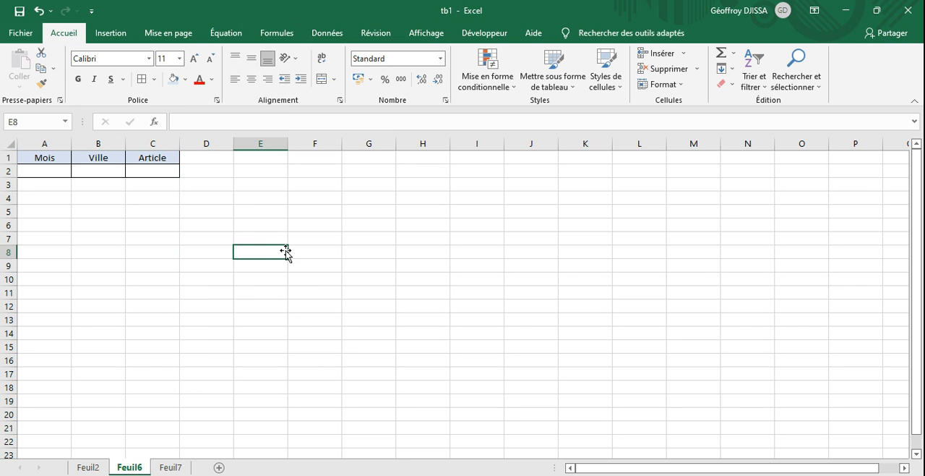
pyautogui.click(20, 11)
# - Move the bordered block A1:C2 two rows down to A3:C4
pyautogui.click(193, 188)
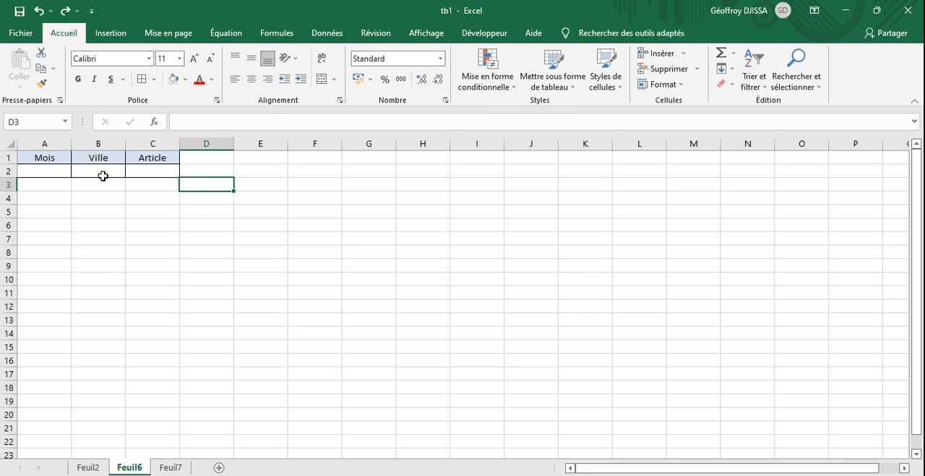
pyautogui.moveTo(54, 159); pyautogui.dragTo(142, 170)
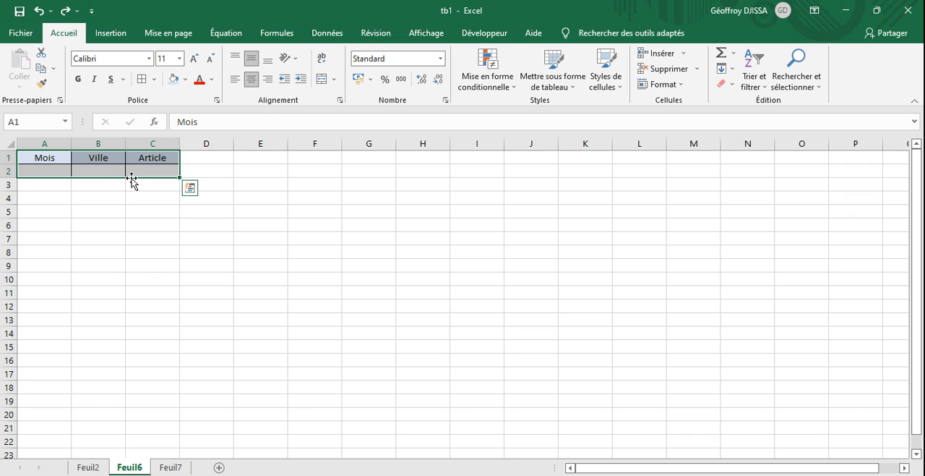
pyautogui.moveTo(132, 178); pyautogui.dragTo(132, 195)
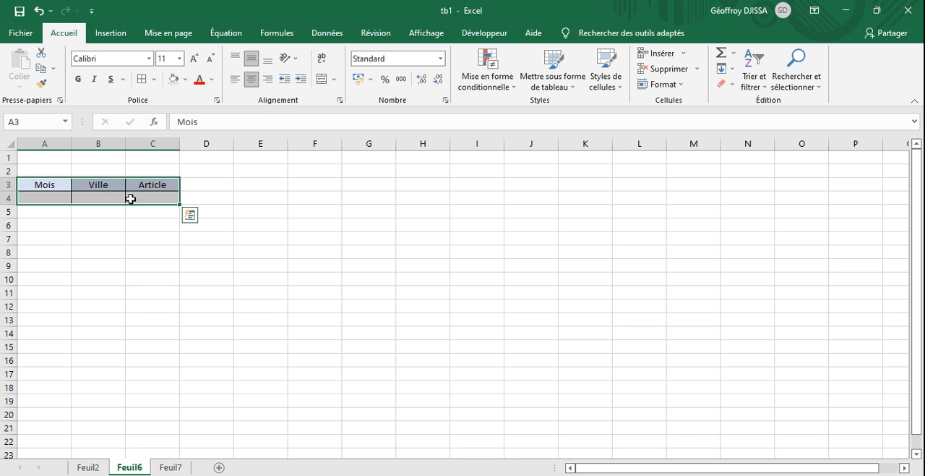
# - Check the drop-down lists in the cells under Mois, Ville and Article in the moved block on Feuil6
pyautogui.click(205, 198)
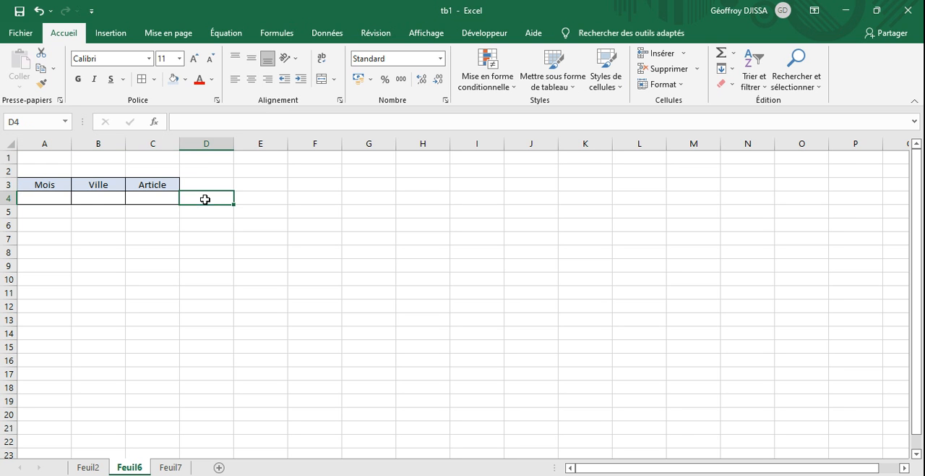
pyautogui.click(47, 199)
pyautogui.click(77, 198)
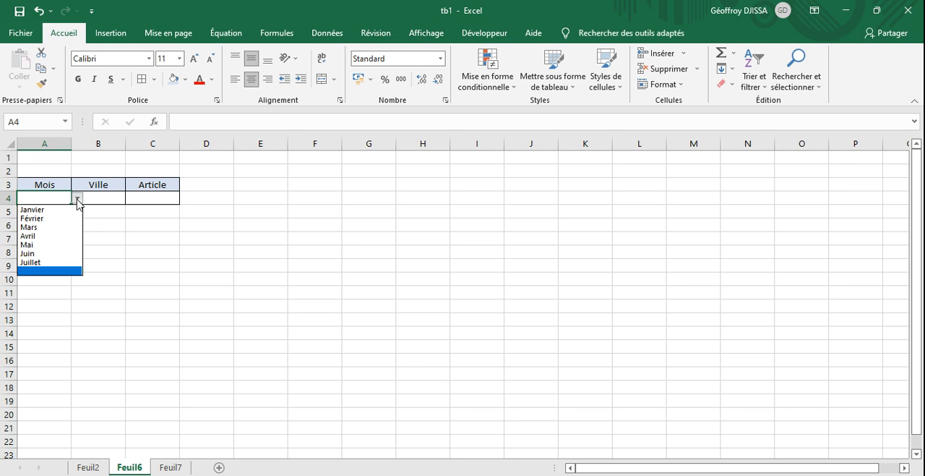
pyautogui.click(141, 233)
pyautogui.moveTo(107, 200); pyautogui.dragTo(132, 198)
pyautogui.click(131, 199)
pyautogui.click(132, 199)
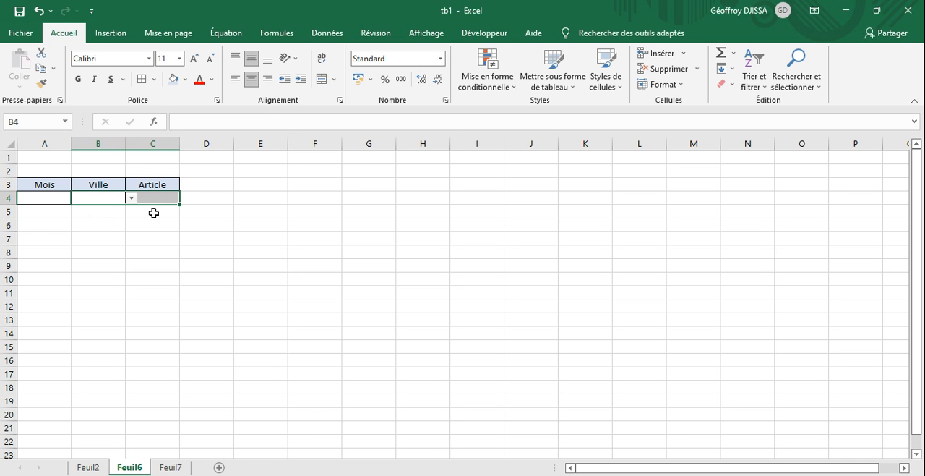
pyautogui.click(151, 199)
pyautogui.click(185, 198)
pyautogui.click(203, 233)
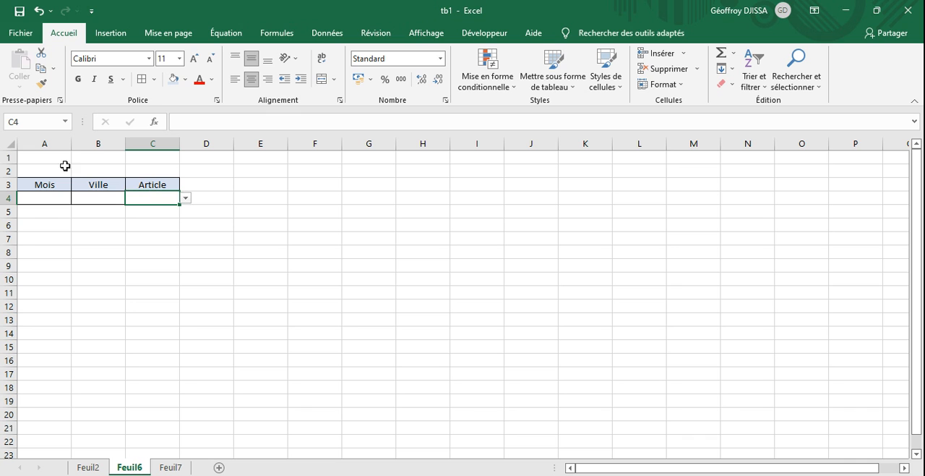
# - Merge and centre A2:C2 above the headings and enter the title Zone de sélection in bold
pyautogui.moveTo(53, 169); pyautogui.dragTo(141, 169)
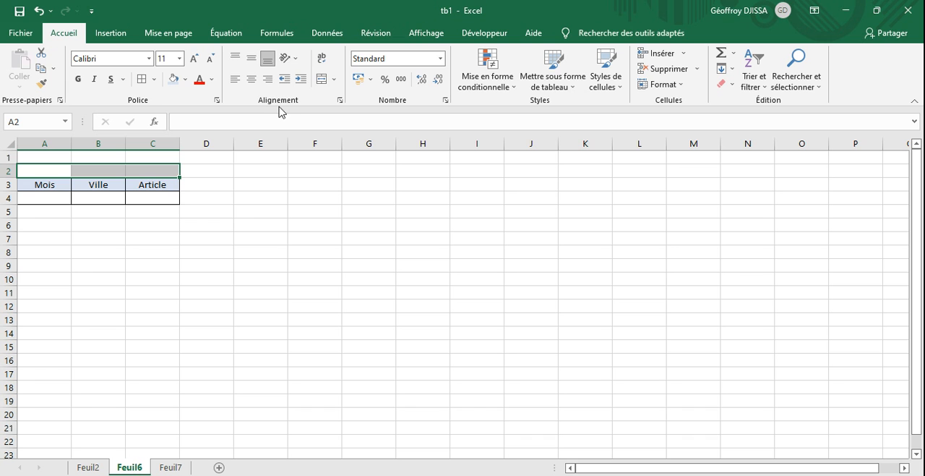
pyautogui.click(323, 82)
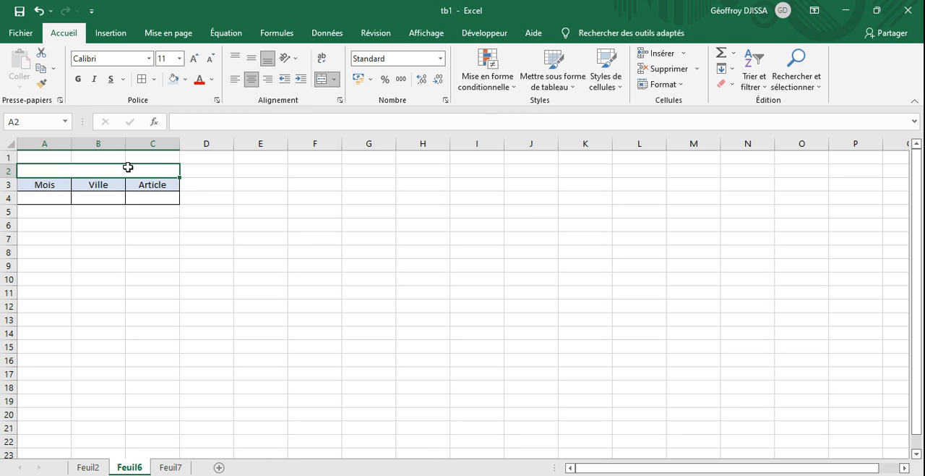
pyautogui.write('Zone de sélection')
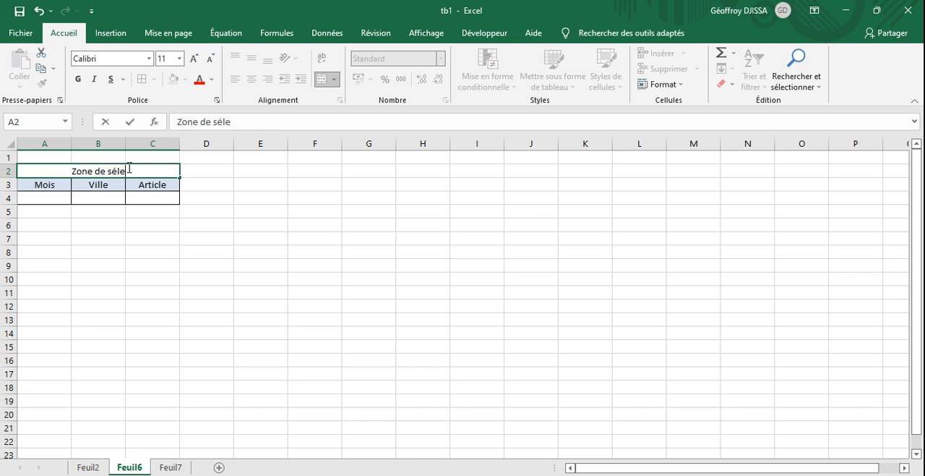
pyautogui.hotkey('ctrl', 'Return')
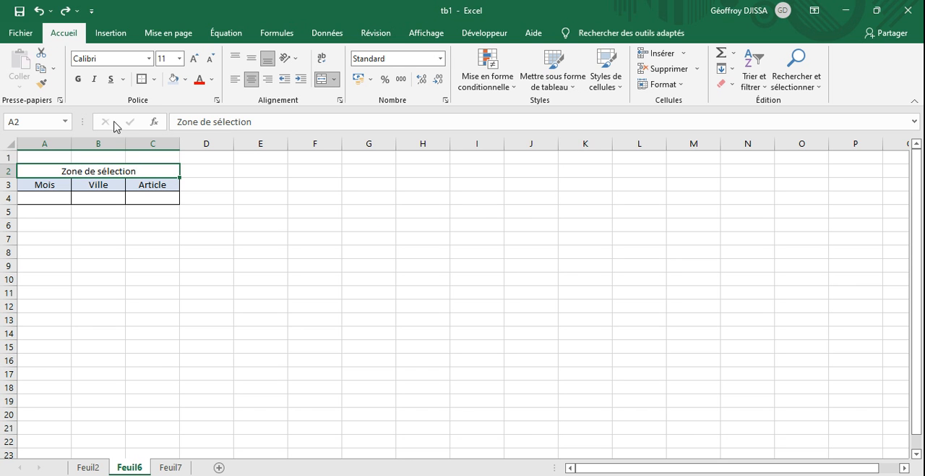
pyautogui.click(78, 80)
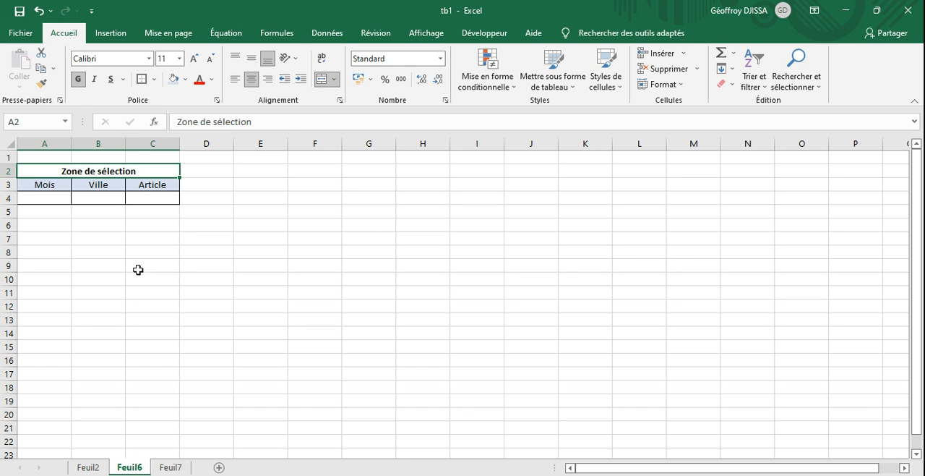
pyautogui.click(208, 253)
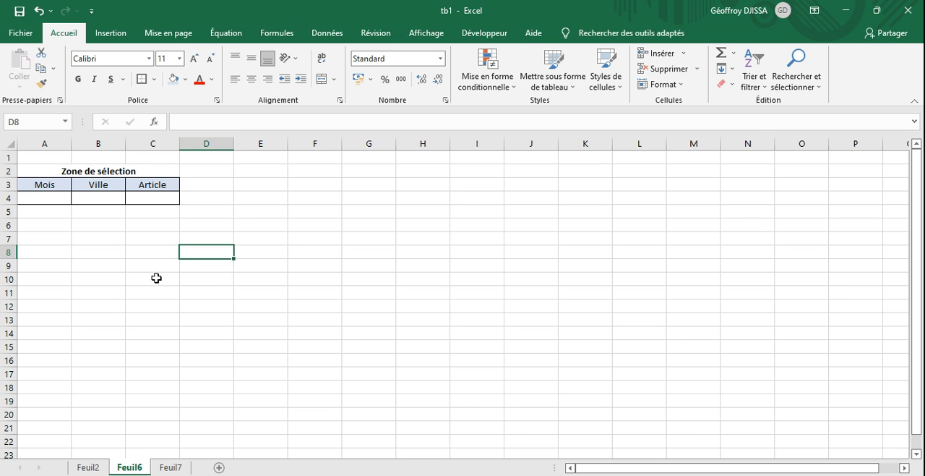
# - On Feuil7, move the Mois, Ville and Article heading block A1:C2 two rows down to A3:C4
pyautogui.click(172, 467)
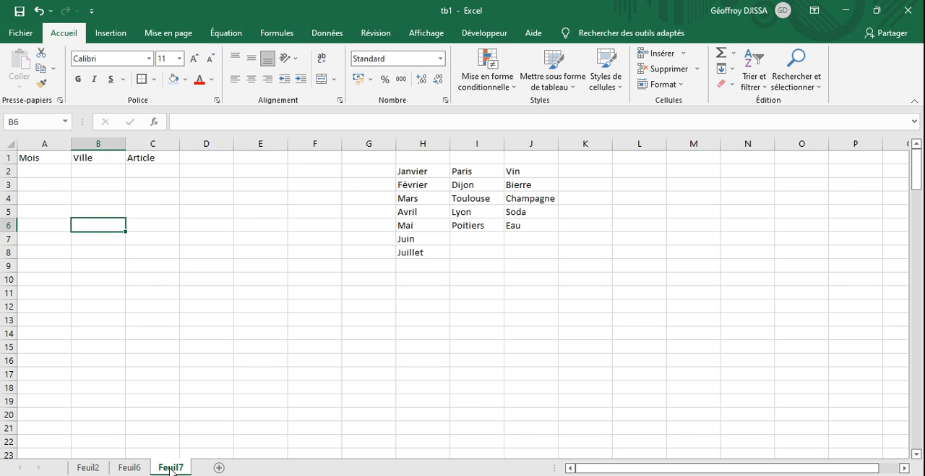
pyautogui.click(47, 159)
pyautogui.moveTo(48, 160); pyautogui.dragTo(138, 164)
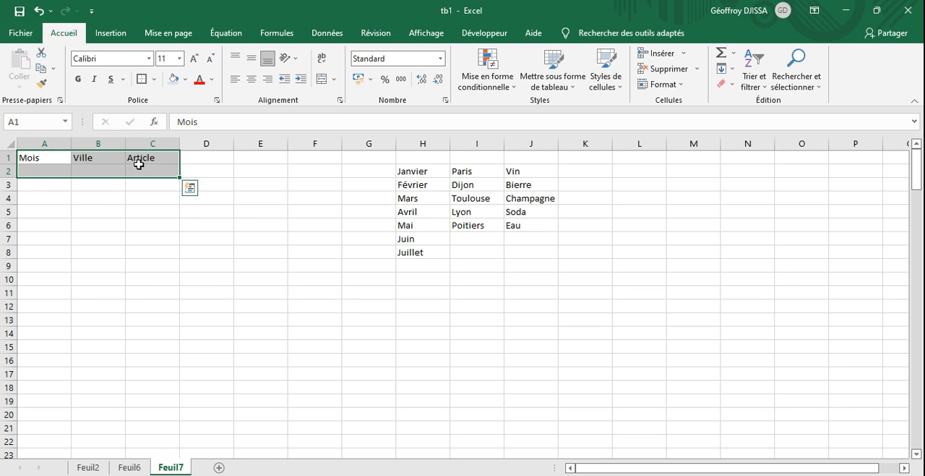
pyautogui.moveTo(36, 159); pyautogui.dragTo(138, 182)
pyautogui.click(120, 209)
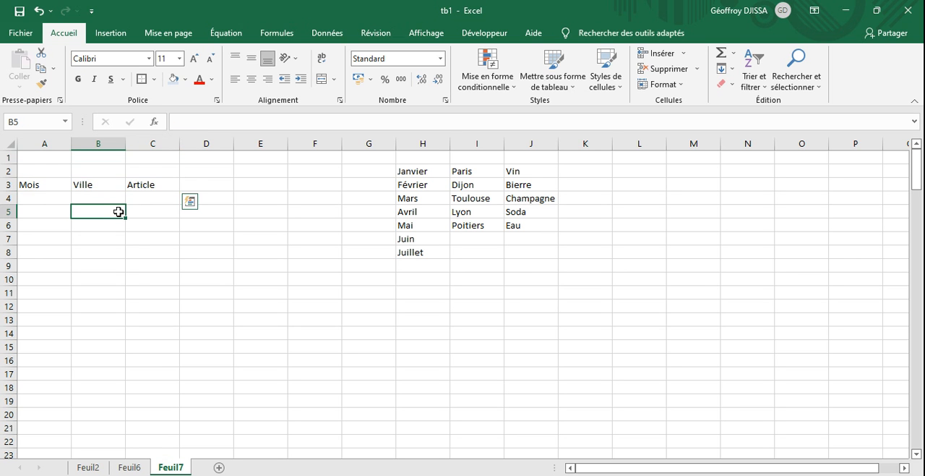
# - Merge and centre A2:C2 on Feuil7 and enter the title Zone de critère in bold
pyautogui.moveTo(52, 171); pyautogui.dragTo(141, 168)
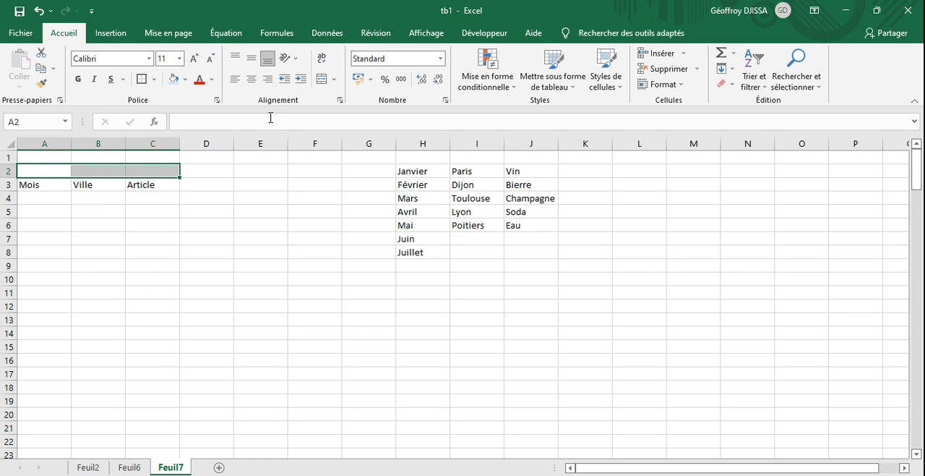
pyautogui.click(321, 79)
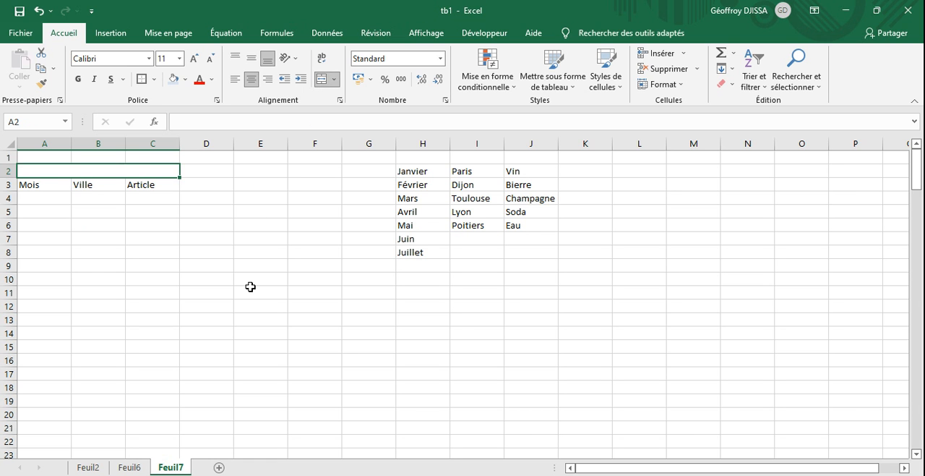
pyautogui.write('S')
pyautogui.write('Zone de crit')
pyautogui.write('ère')
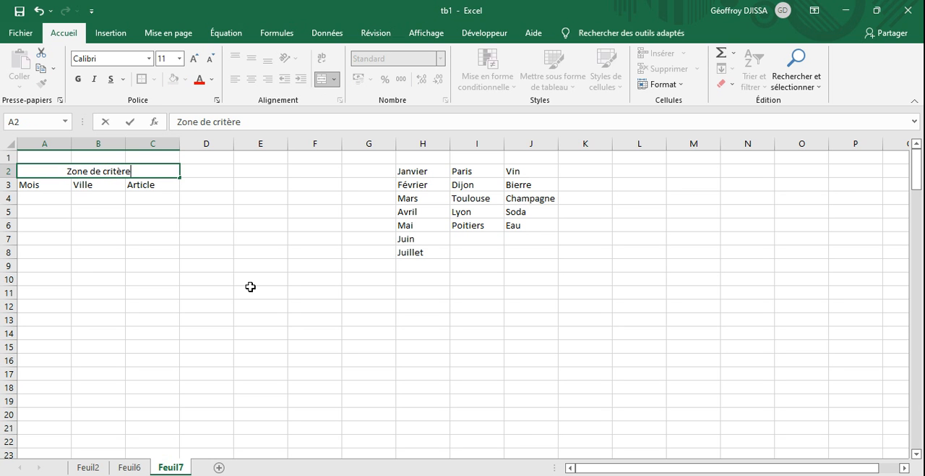
pyautogui.press('Return')
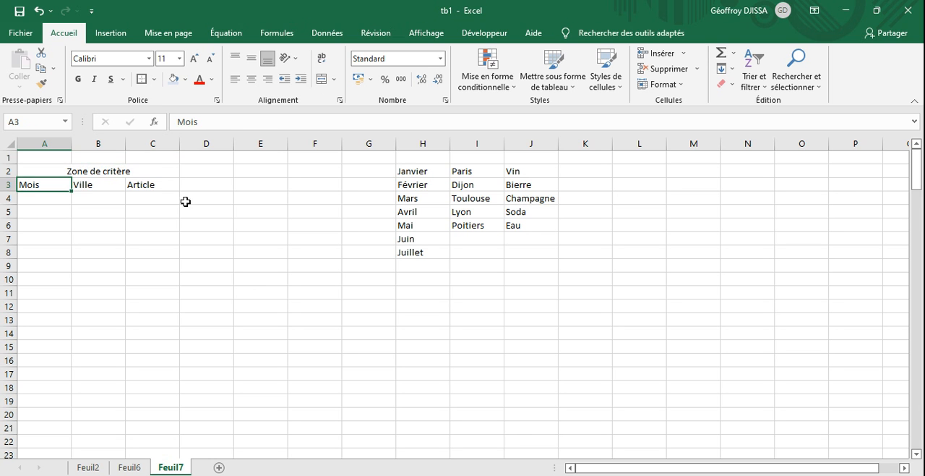
pyautogui.click(149, 169)
pyautogui.click(78, 79)
pyautogui.click(102, 220)
# - Apply all borders to the criteria block A3:C4 on Feuil7
pyautogui.moveTo(45, 185); pyautogui.dragTo(144, 196)
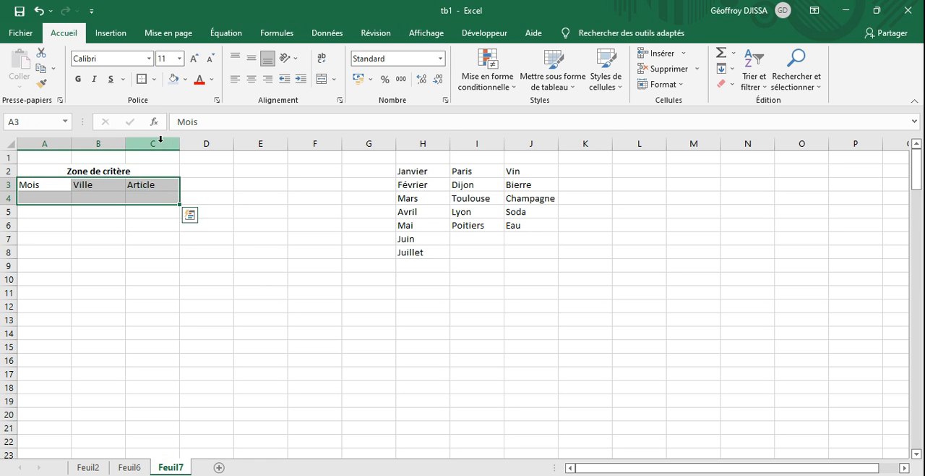
pyautogui.click(155, 81)
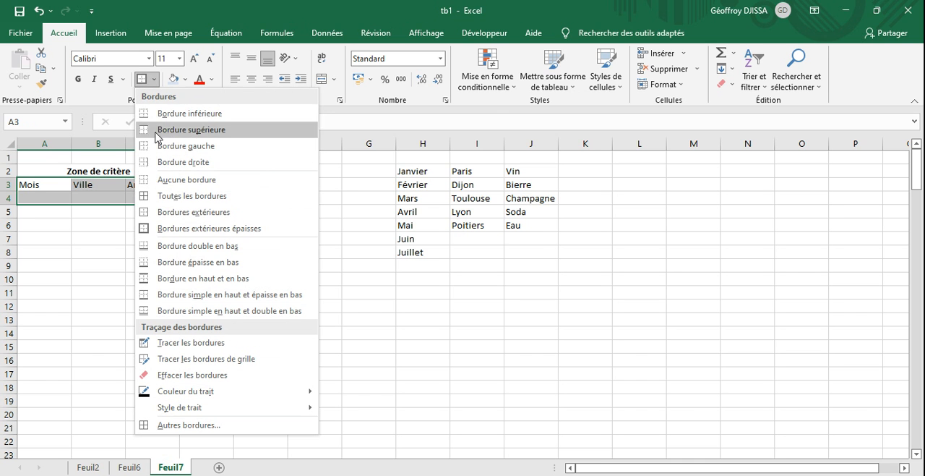
pyautogui.click(162, 196)
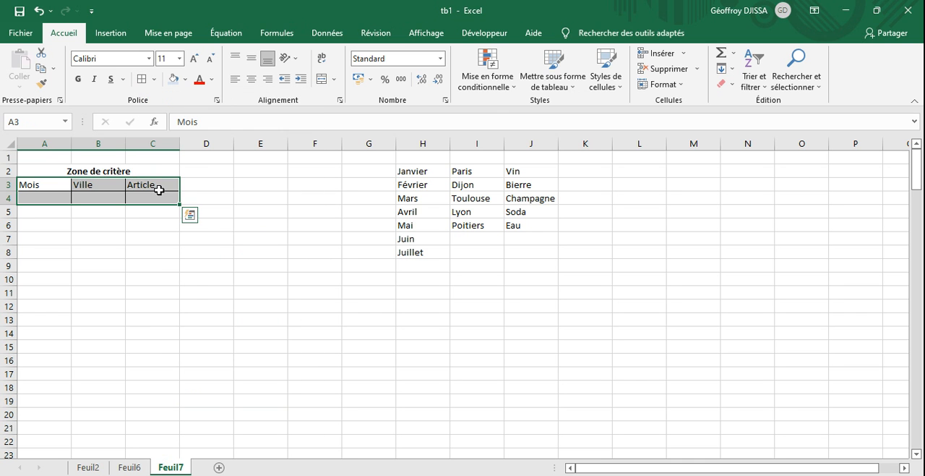
pyautogui.click(166, 262)
pyautogui.click(195, 225)
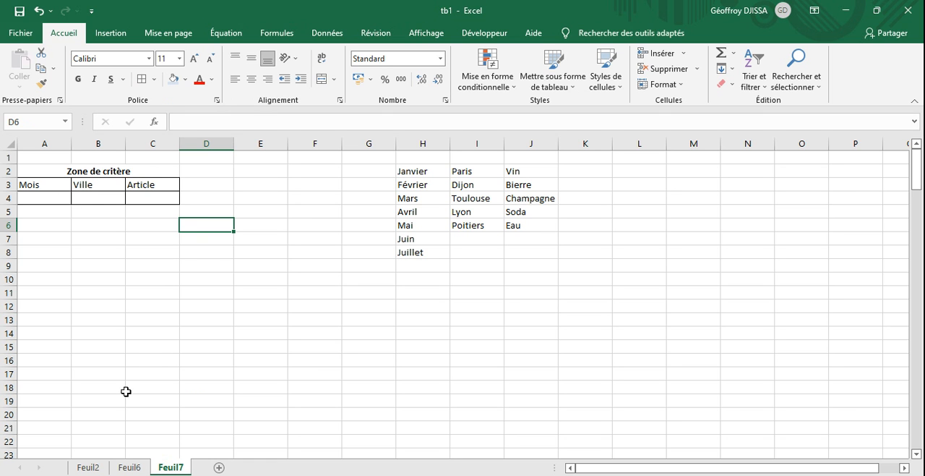
# - Enter the formula =SI(Feuil6!A4="";"";Feuil6!A4) in A4 under Mois on Feuil7
pyautogui.click(131, 467)
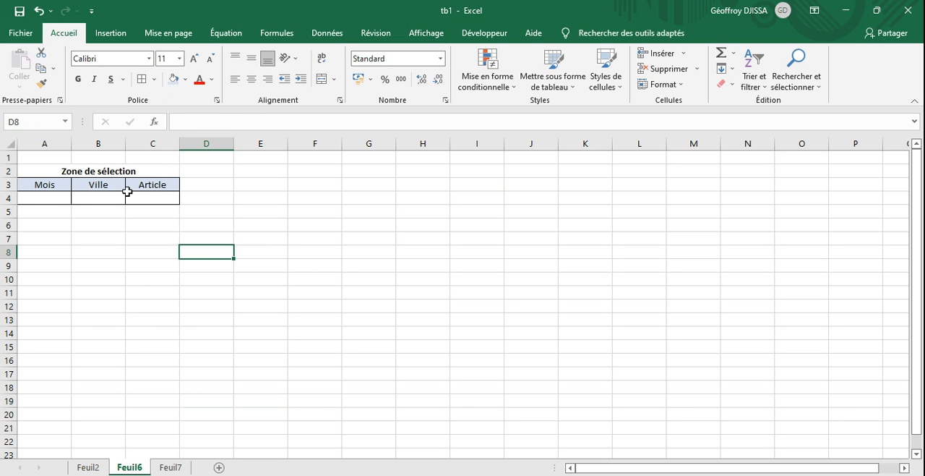
pyautogui.click(167, 467)
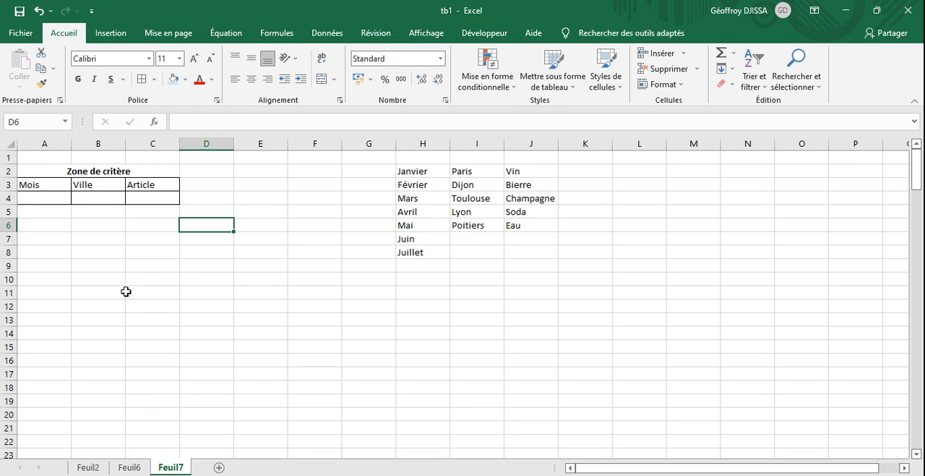
pyautogui.click(49, 198)
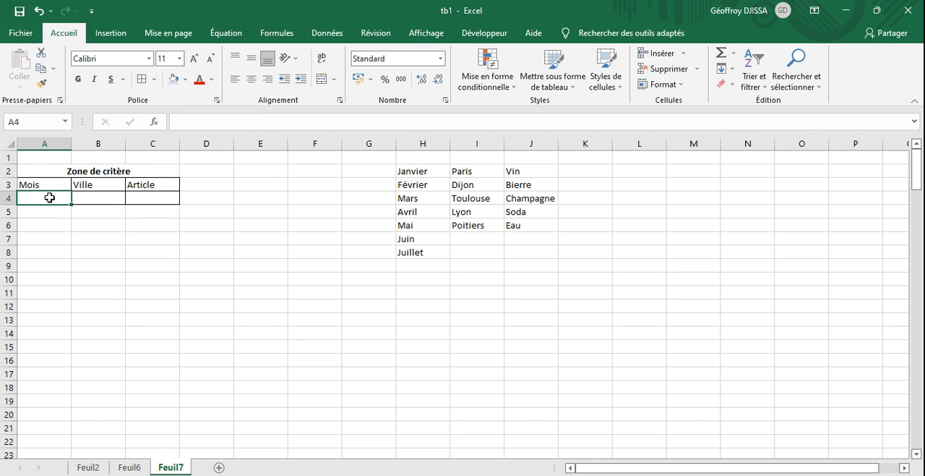
pyautogui.write('=')
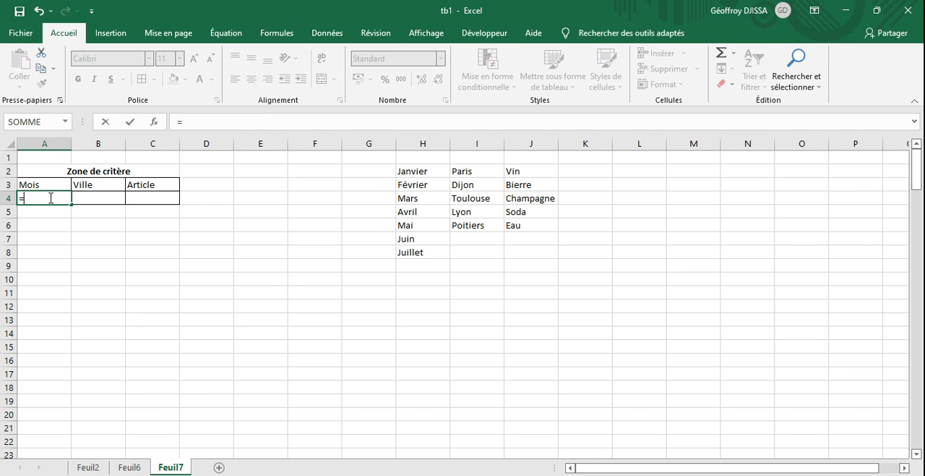
pyautogui.write('si')
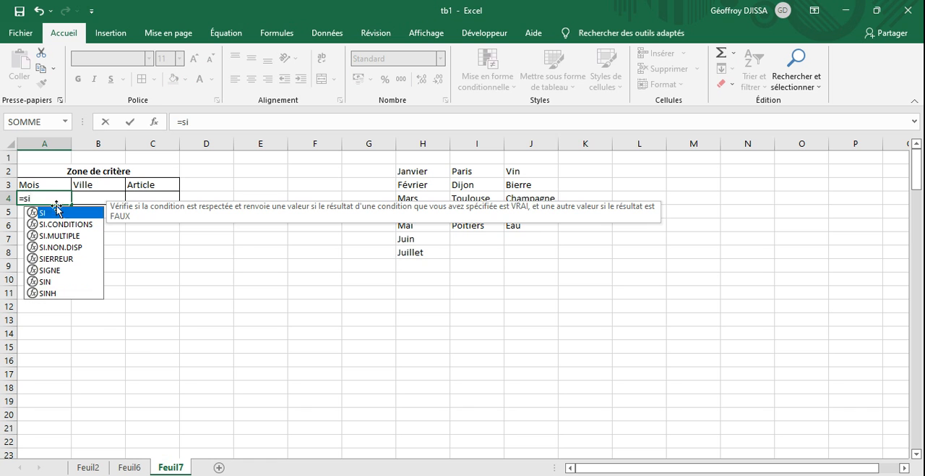
pyautogui.doubleClick(66, 214)
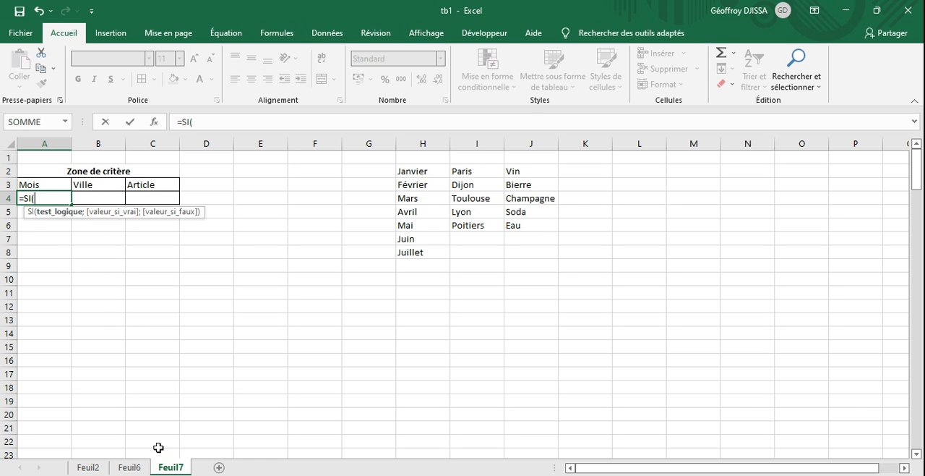
pyautogui.click(134, 468)
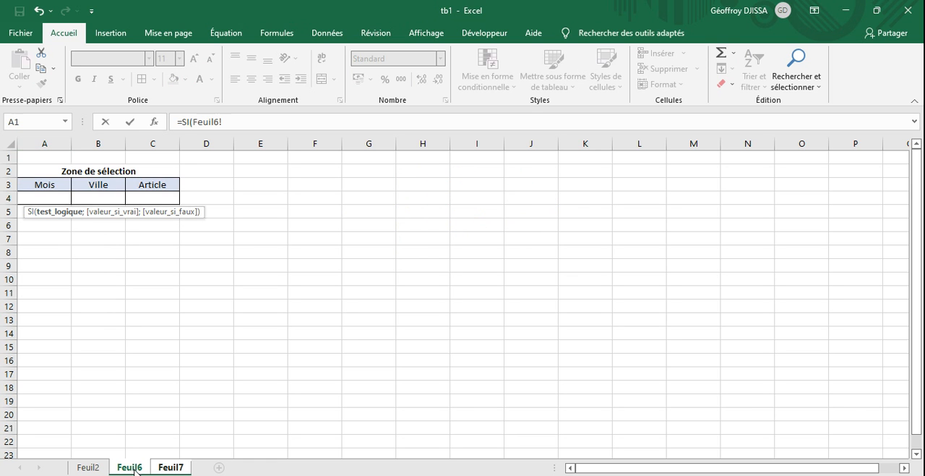
pyautogui.click(52, 197)
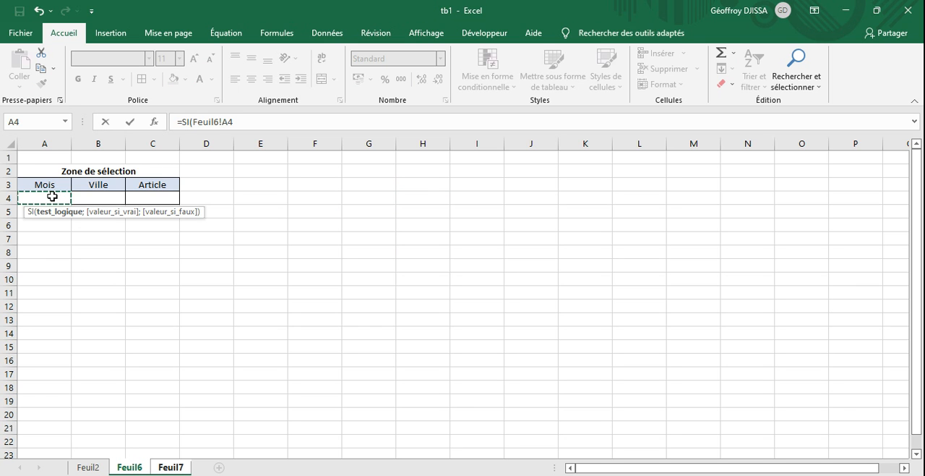
pyautogui.write('="";')
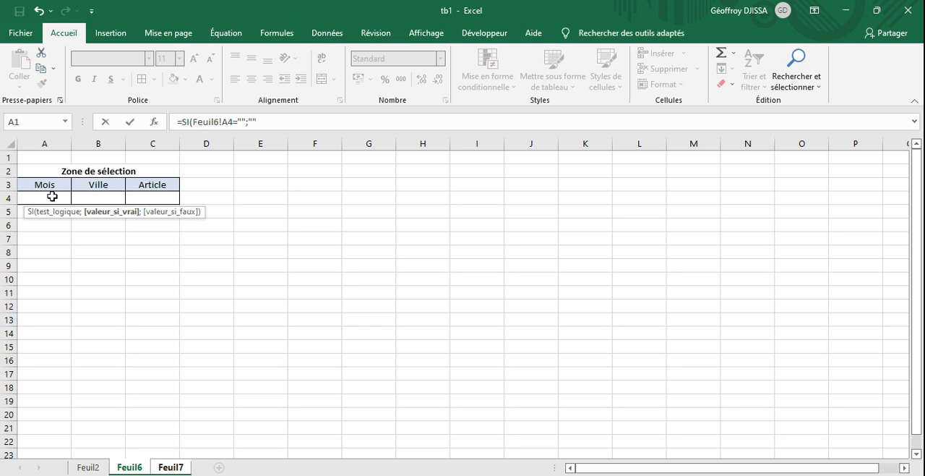
pyautogui.write(';')
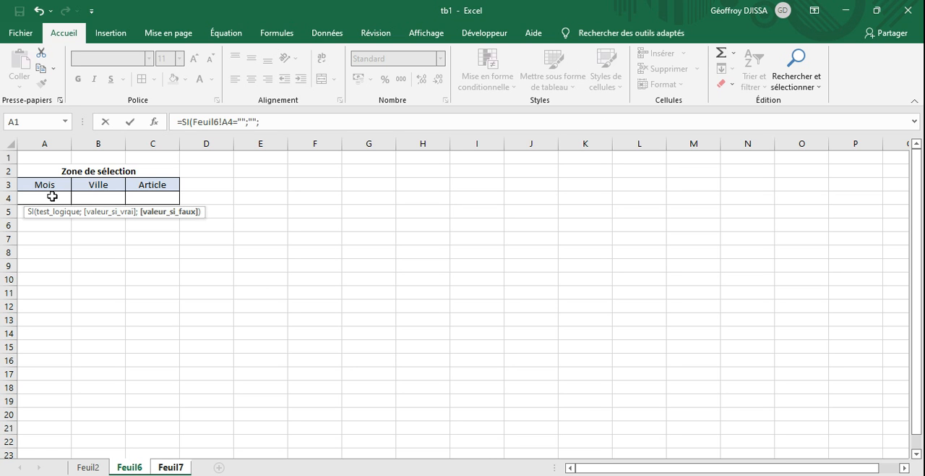
pyautogui.click(52, 196)
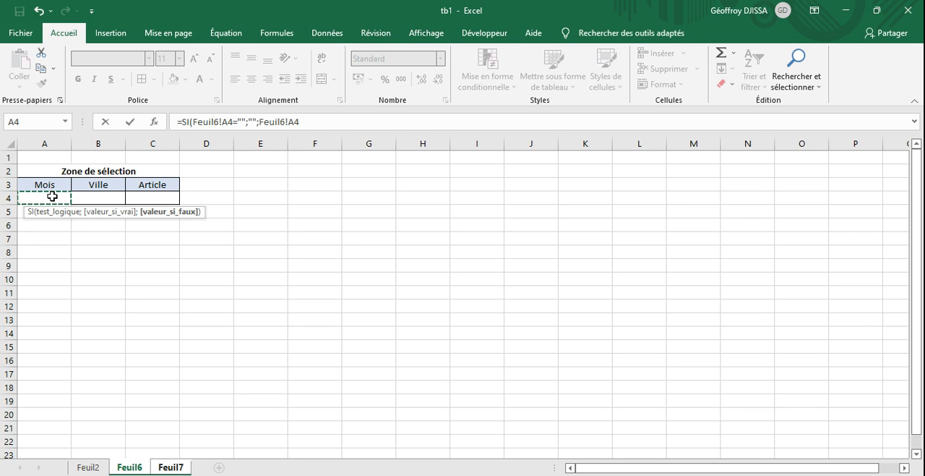
pyautogui.write(')')
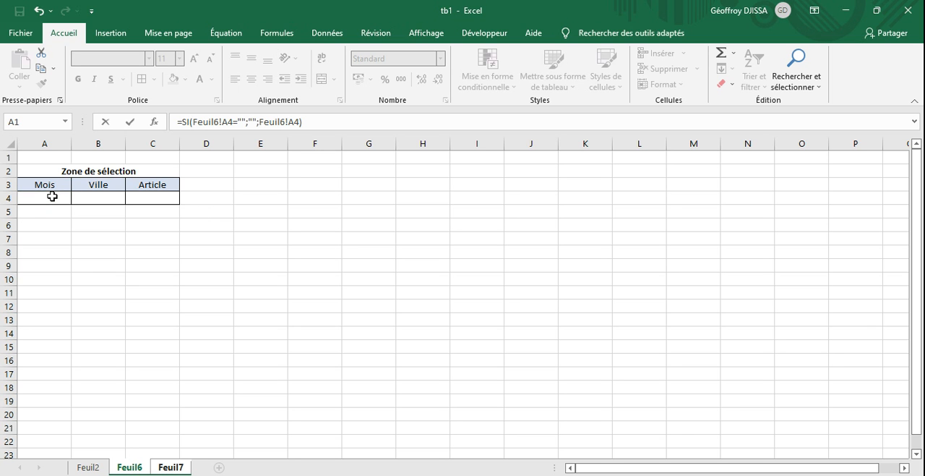
pyautogui.press('Return')
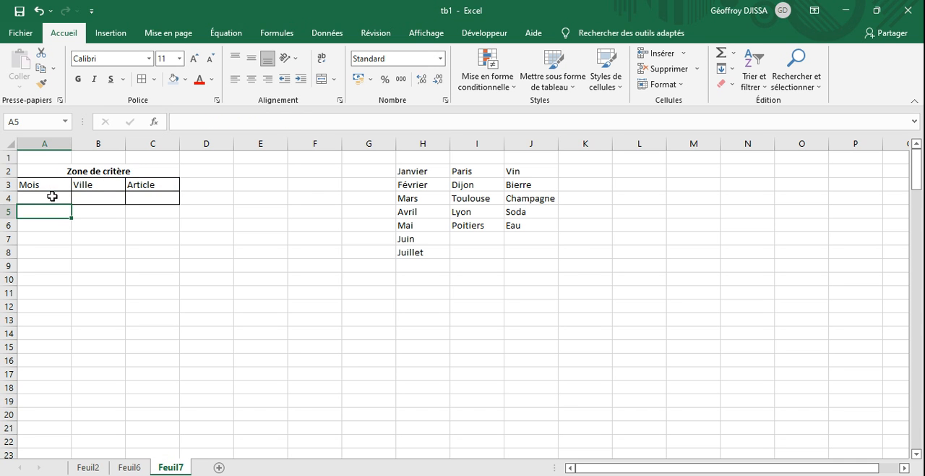
pyautogui.click(51, 193)
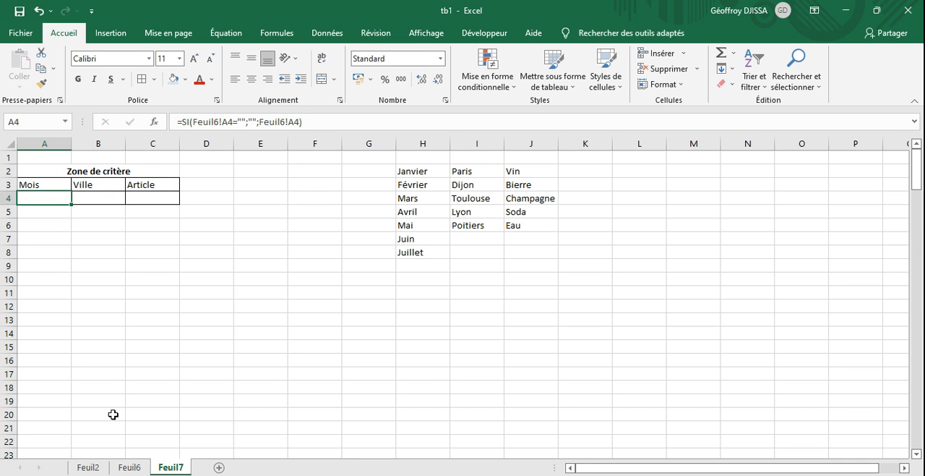
# - Choose Février in the Mois drop-down on Feuil6 and check cell A4 of the Zone de critère on Feuil7
pyautogui.click(130, 467)
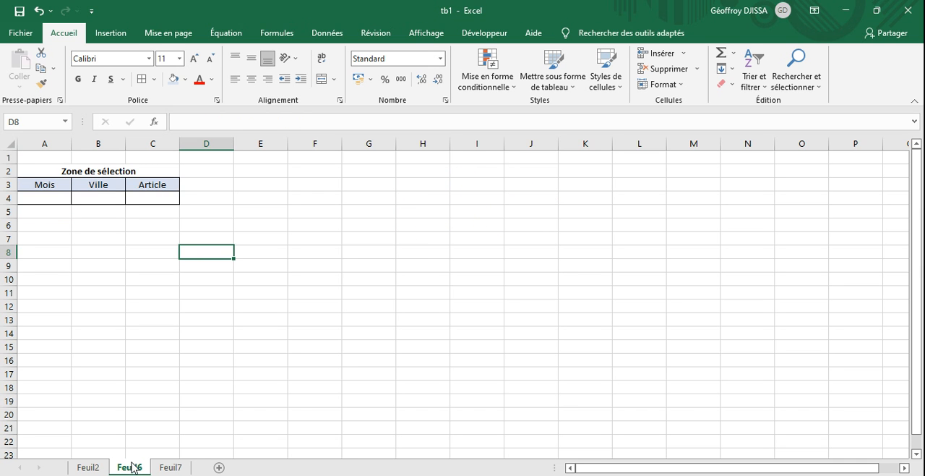
pyautogui.click(51, 202)
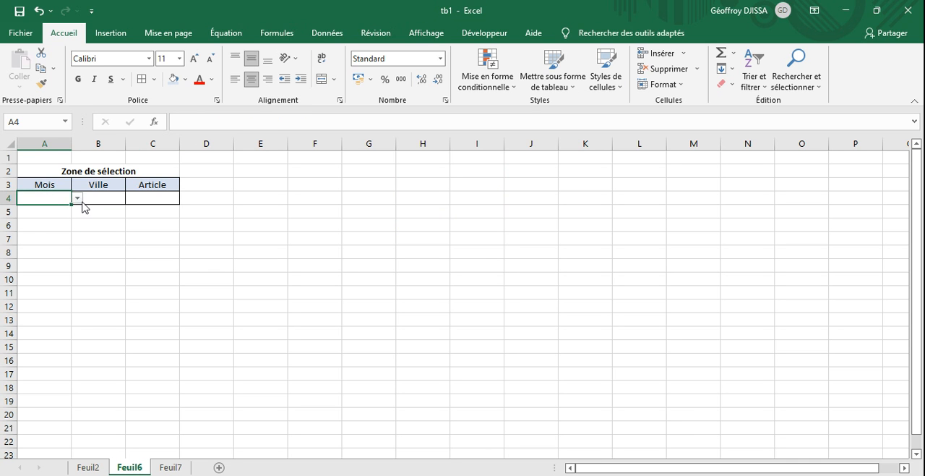
pyautogui.click(80, 200)
pyautogui.click(65, 219)
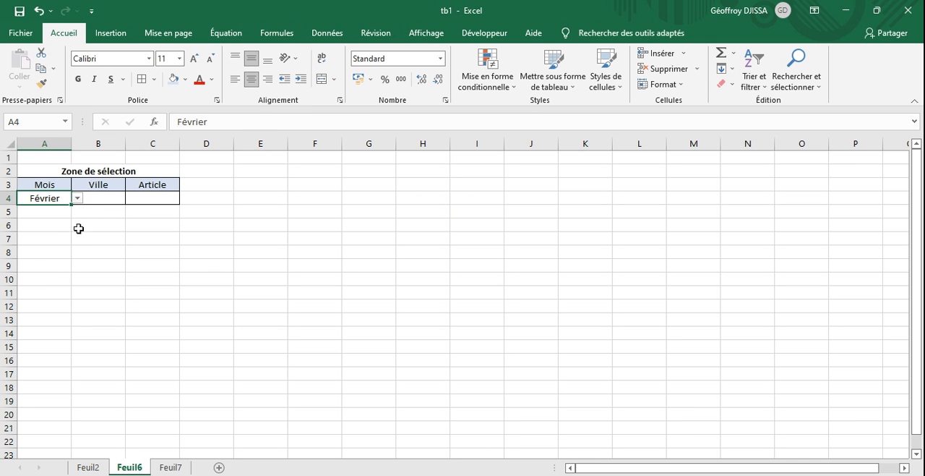
pyautogui.click(172, 466)
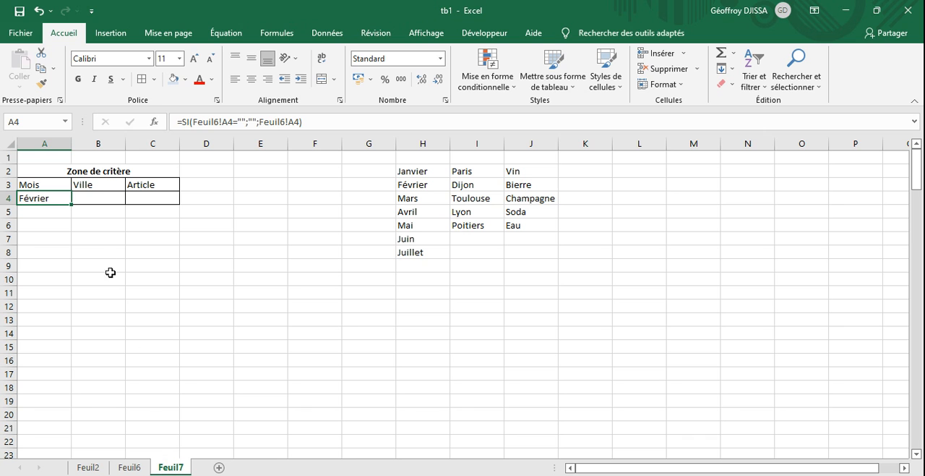
pyautogui.click(46, 224)
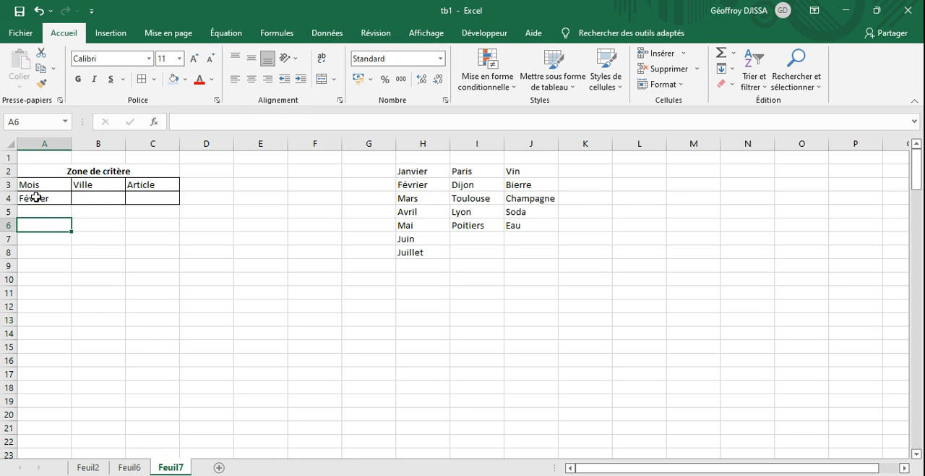
# - Reset the Mois drop-down on Feuil6 to its blank entry and check the Mois criterion on Feuil7
pyautogui.click(131, 468)
pyautogui.click(77, 198)
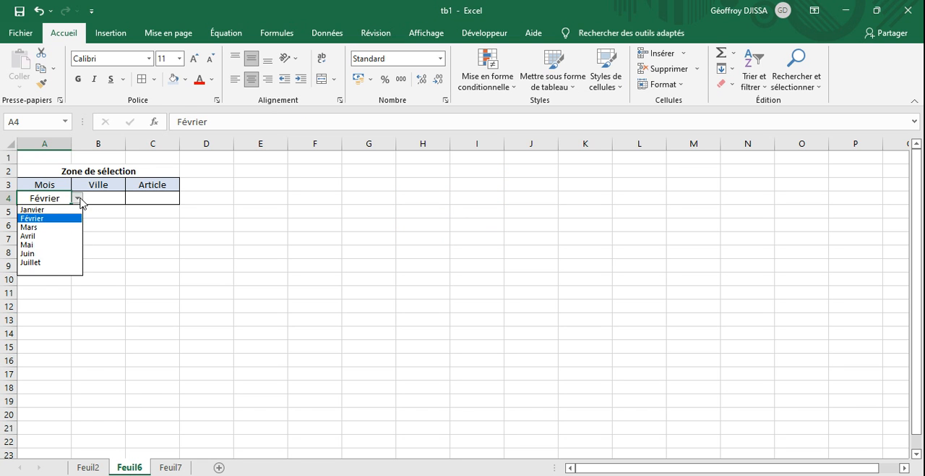
pyautogui.click(42, 269)
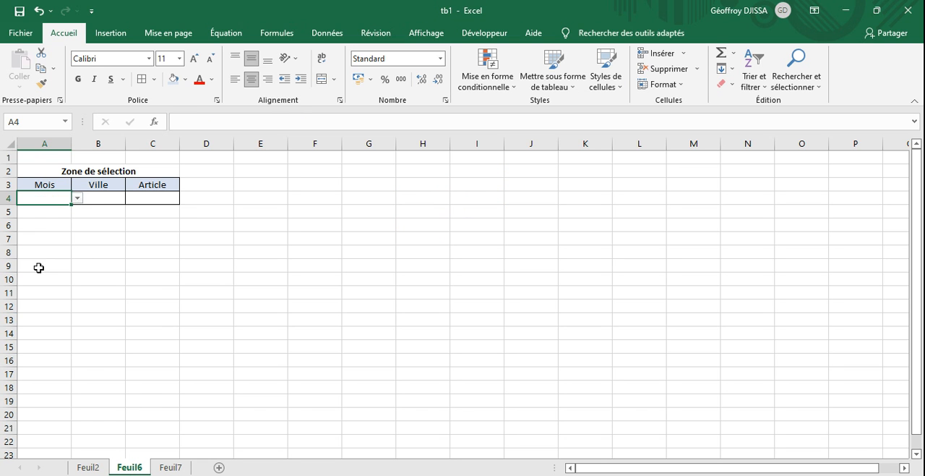
pyautogui.click(171, 467)
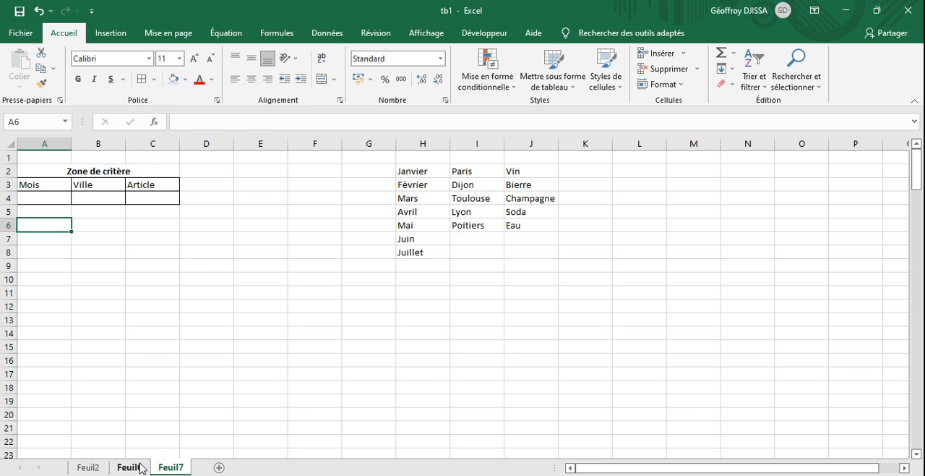
pyautogui.click(142, 468)
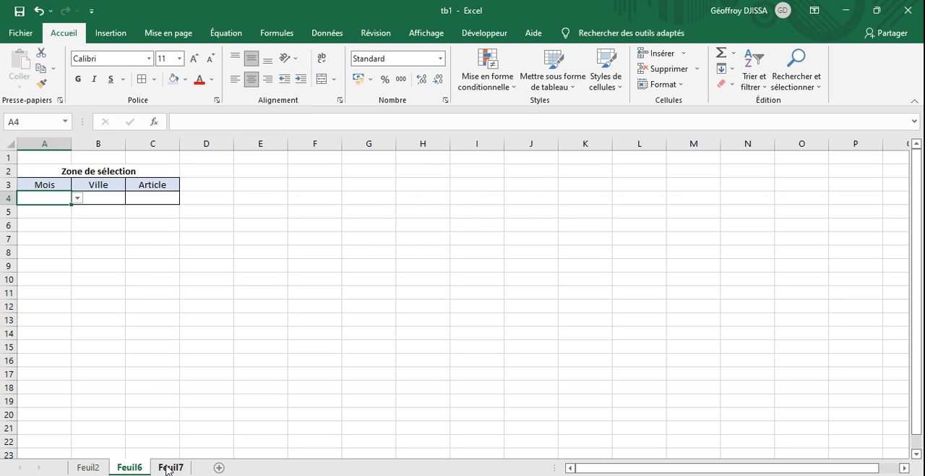
pyautogui.click(167, 467)
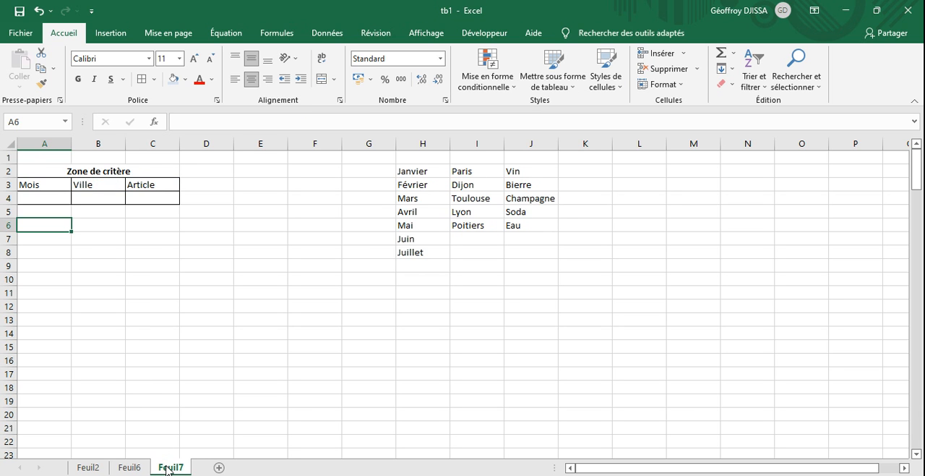
# - Copy the Mois formula in A4 on Feuil7 across to B4:C4 and check the formula in each of the three cells
pyautogui.click(53, 198)
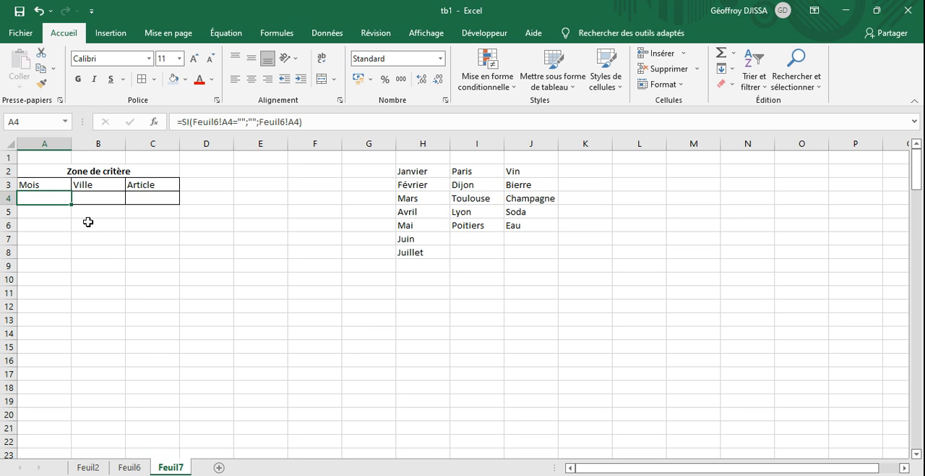
pyautogui.click(122, 466)
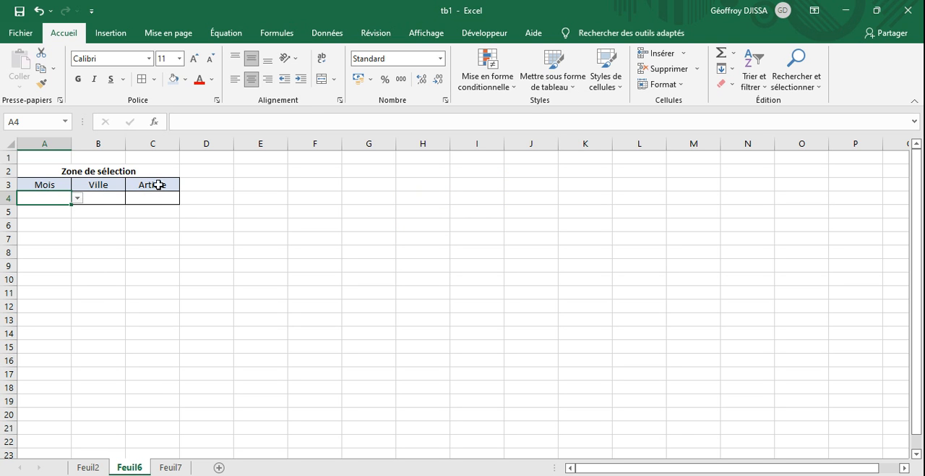
pyautogui.click(171, 467)
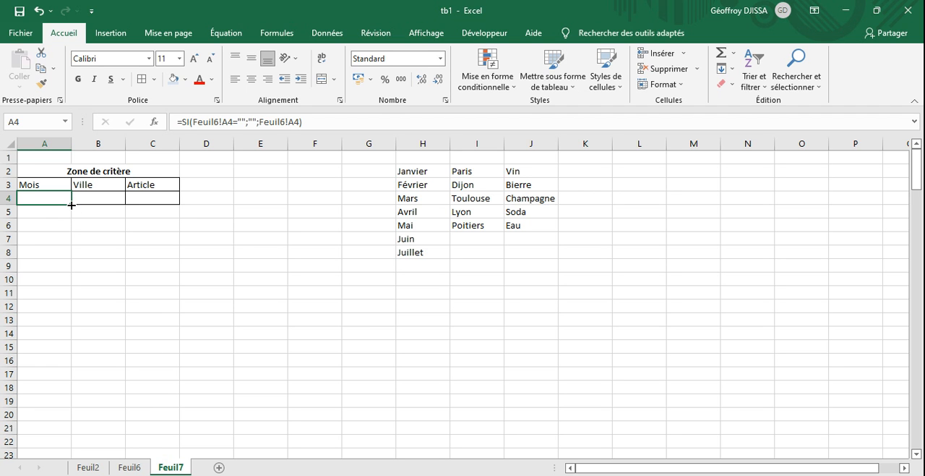
pyautogui.moveTo(71, 204); pyautogui.dragTo(165, 199)
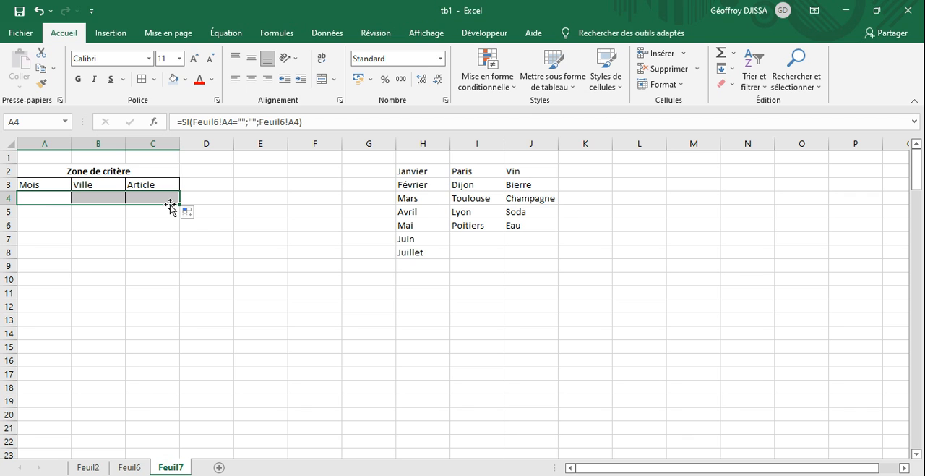
pyautogui.click(53, 196)
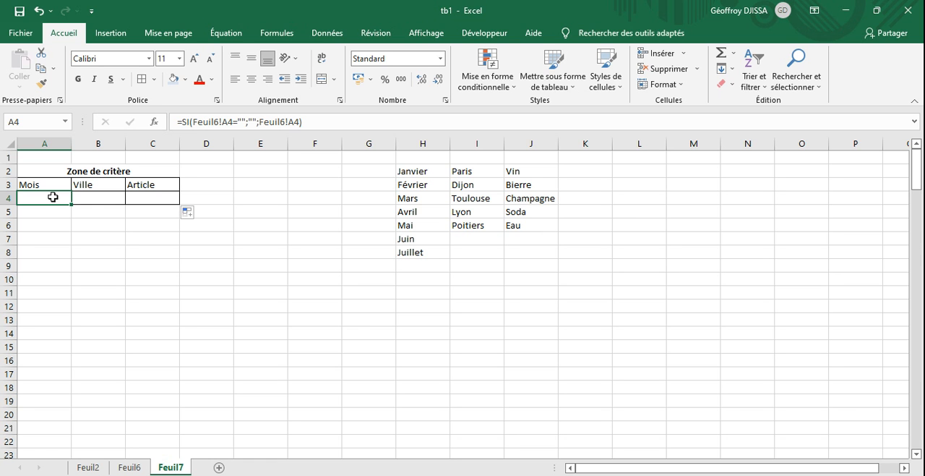
pyautogui.click(89, 195)
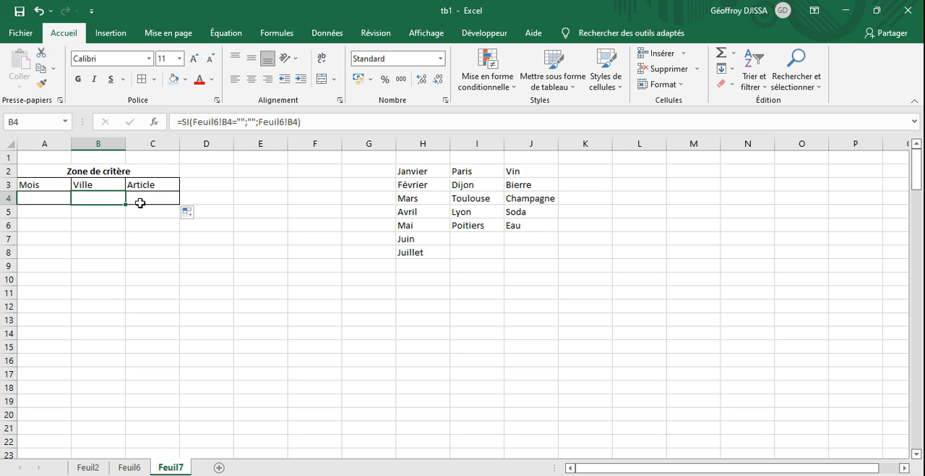
pyautogui.click(147, 196)
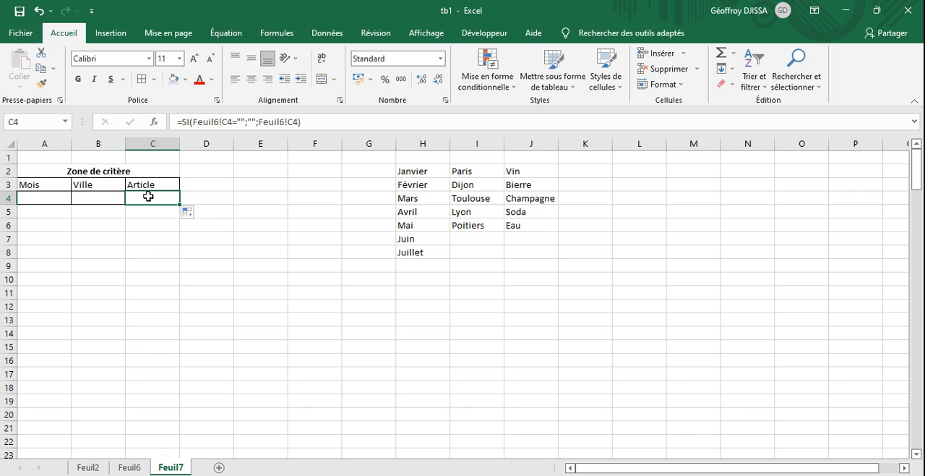
pyautogui.click(146, 240)
# - On Feuil6, choose Mars for Mois, Dijon for Ville and Vin for Article, and check the criteria block on Feuil7
pyautogui.click(130, 467)
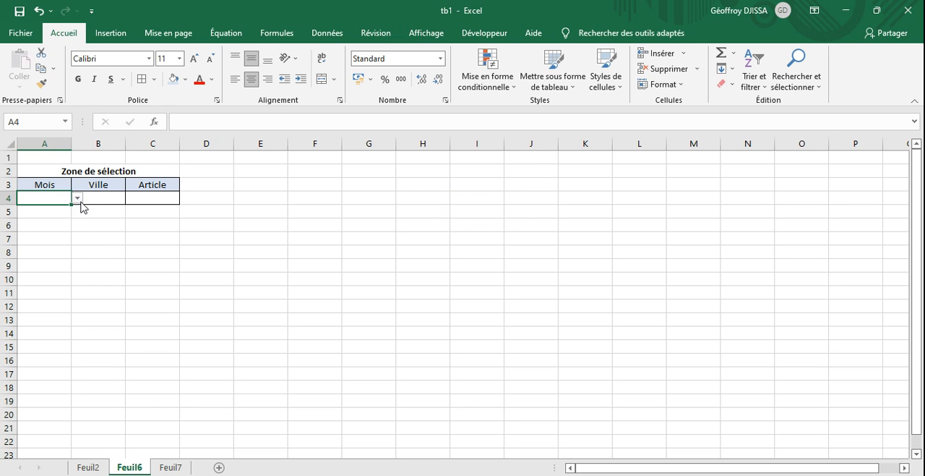
pyautogui.click(77, 198)
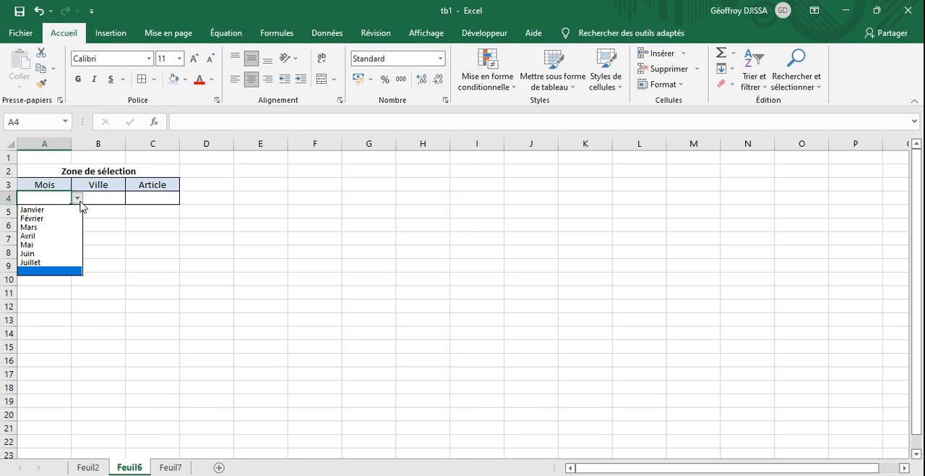
pyautogui.click(43, 228)
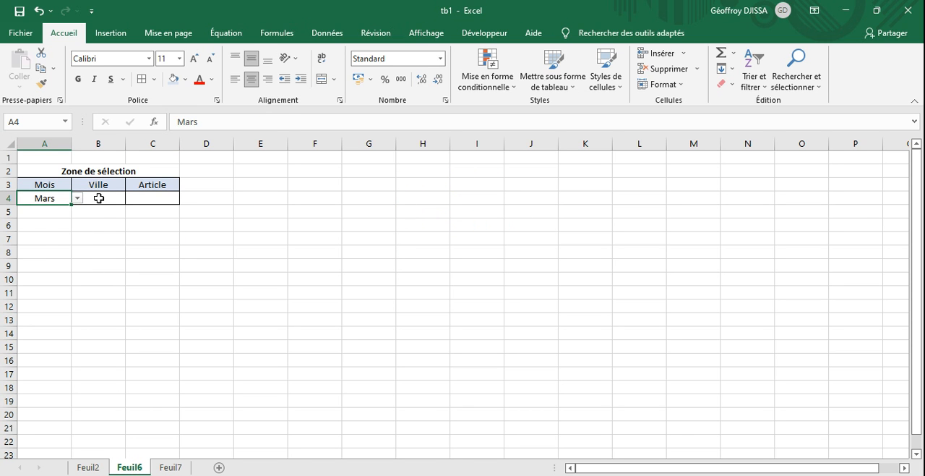
pyautogui.click(94, 198)
pyautogui.click(130, 199)
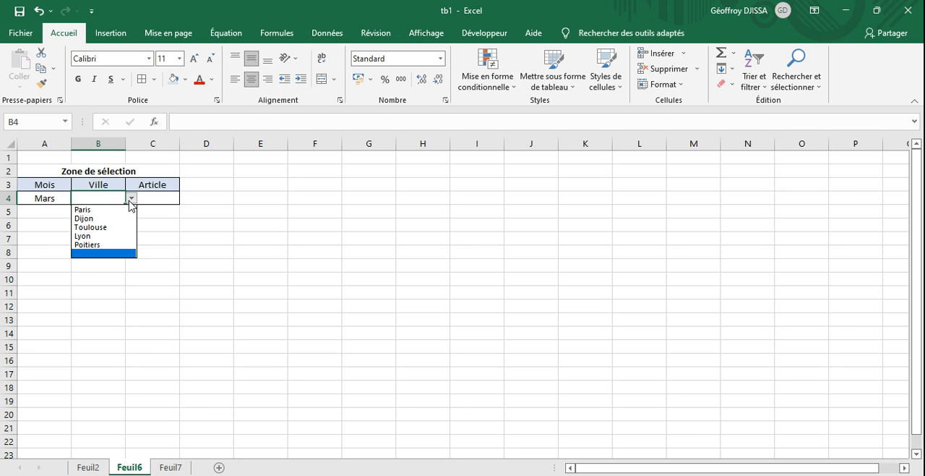
pyautogui.click(114, 219)
pyautogui.click(148, 198)
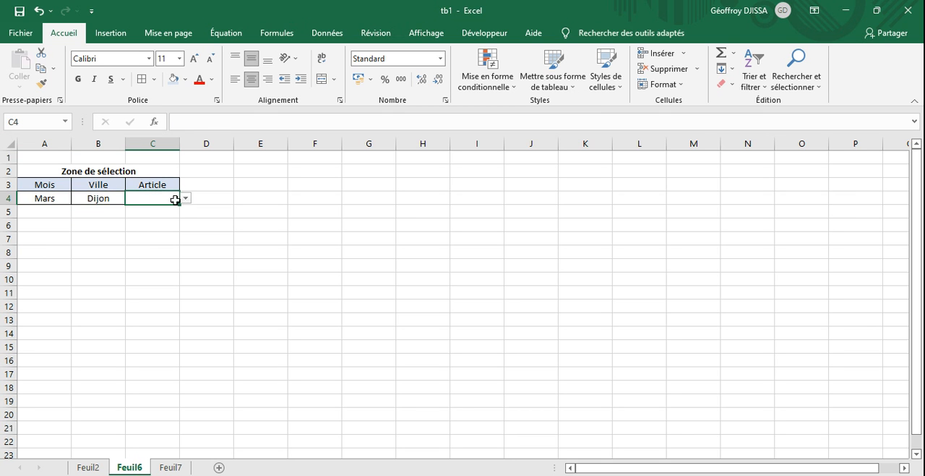
pyautogui.click(186, 202)
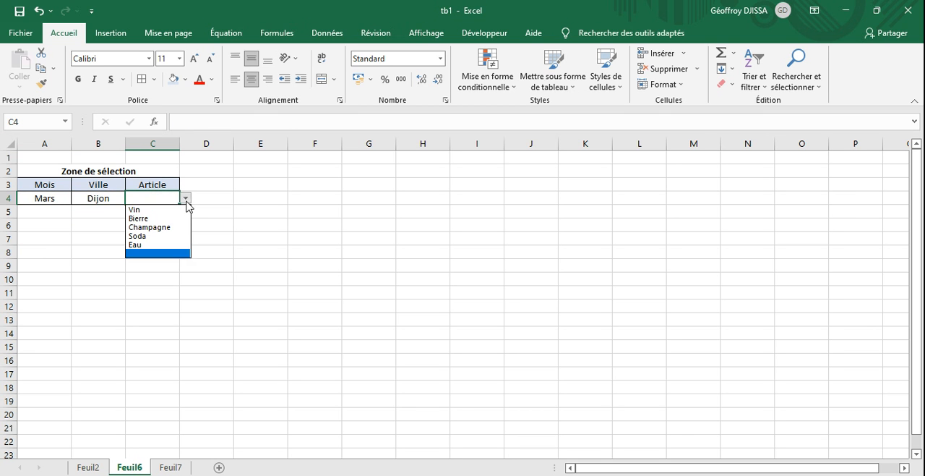
pyautogui.click(165, 210)
pyautogui.click(177, 257)
pyautogui.click(176, 466)
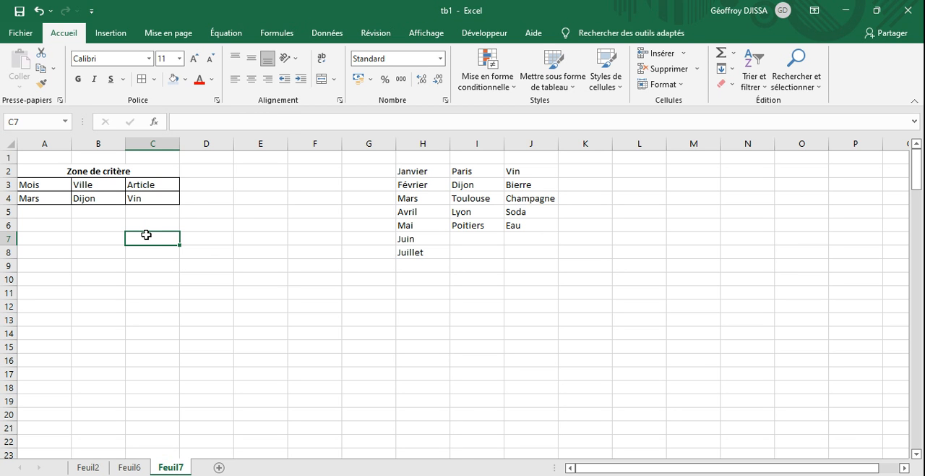
# - Start an advanced filter from an empty cell on Feuil6 and set its list range to Feuil2!$A:$F
pyautogui.click(128, 469)
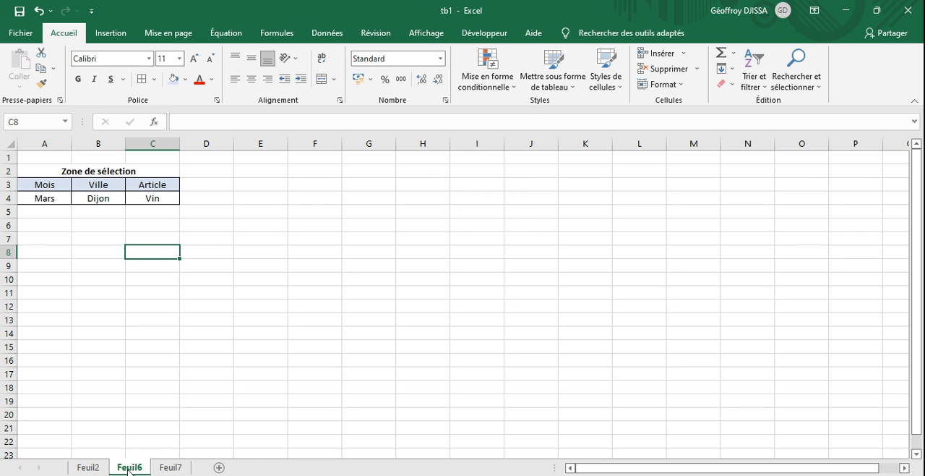
pyautogui.click(316, 208)
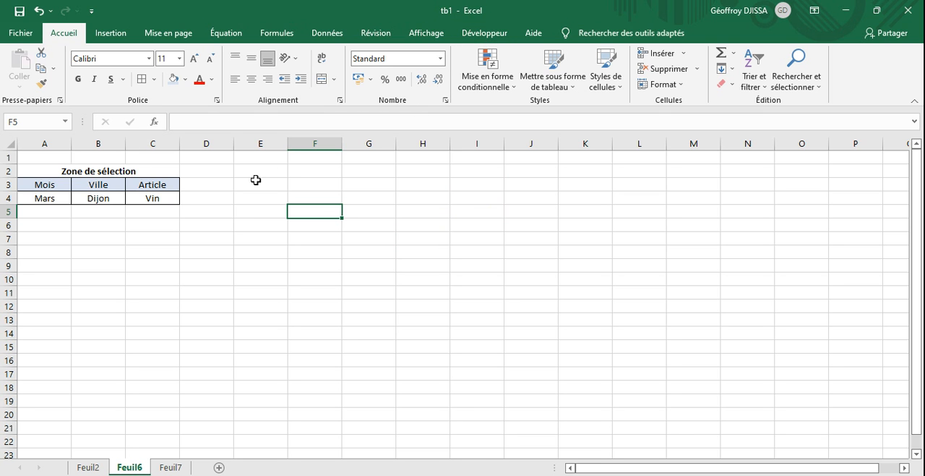
pyautogui.click(485, 36)
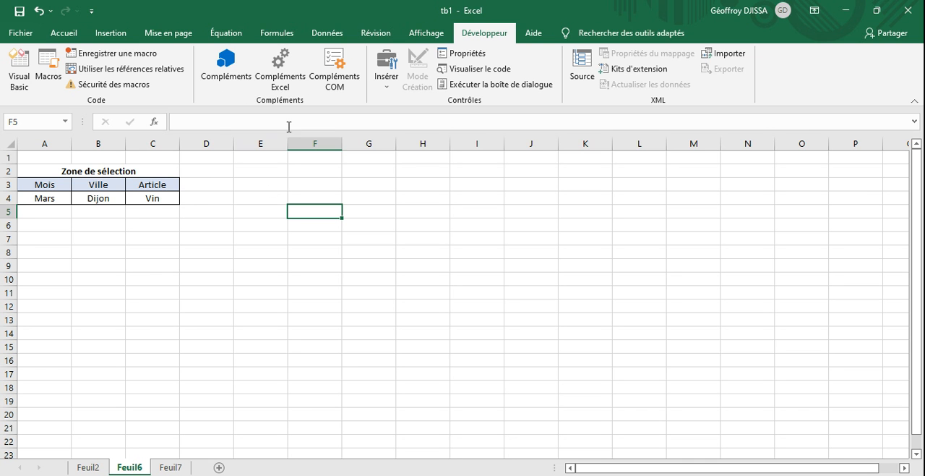
pyautogui.click(329, 34)
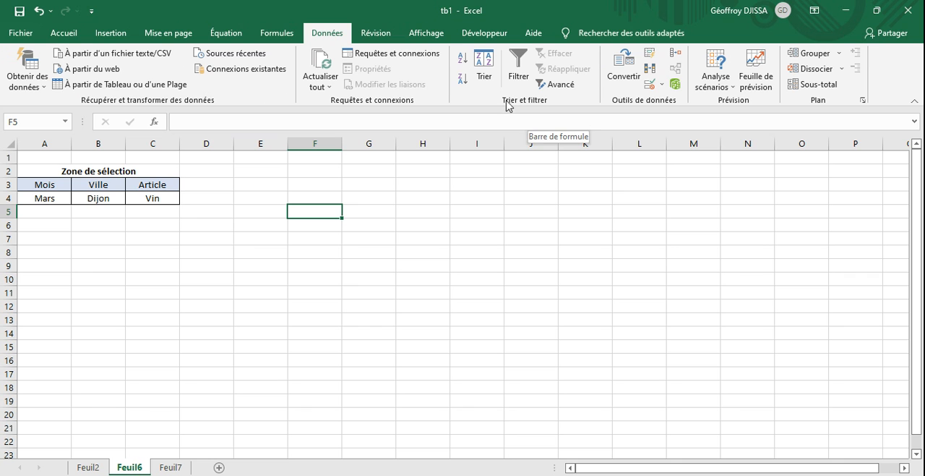
pyautogui.click(561, 84)
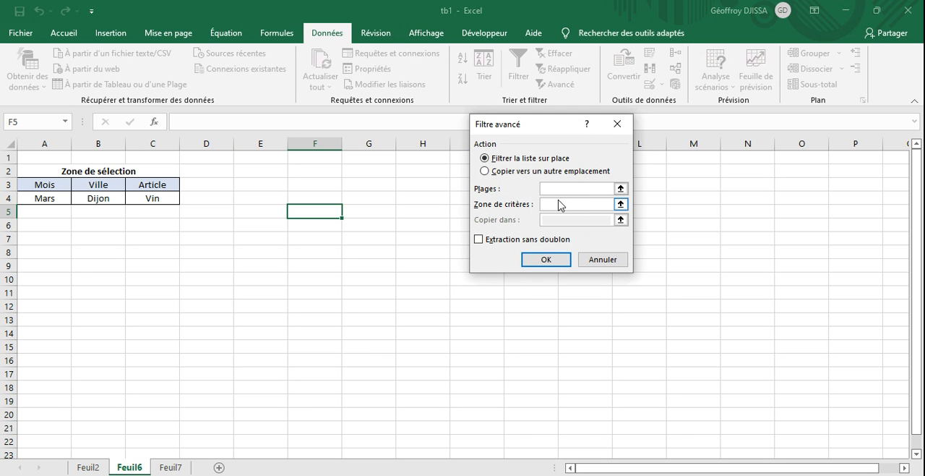
pyautogui.click(621, 190)
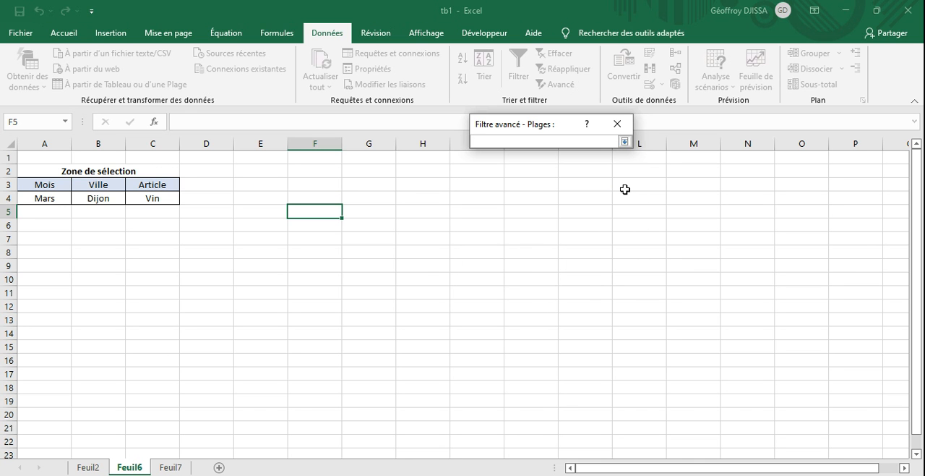
pyautogui.click(88, 466)
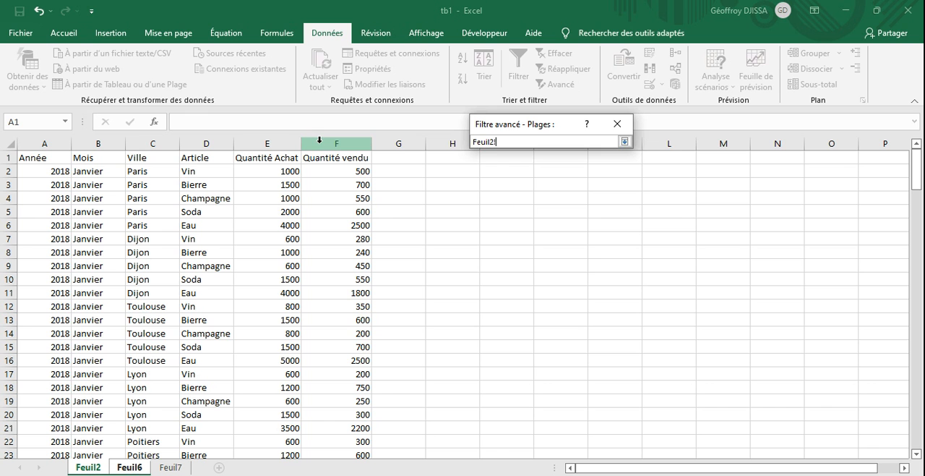
pyautogui.moveTo(43, 135); pyautogui.dragTo(316, 123)
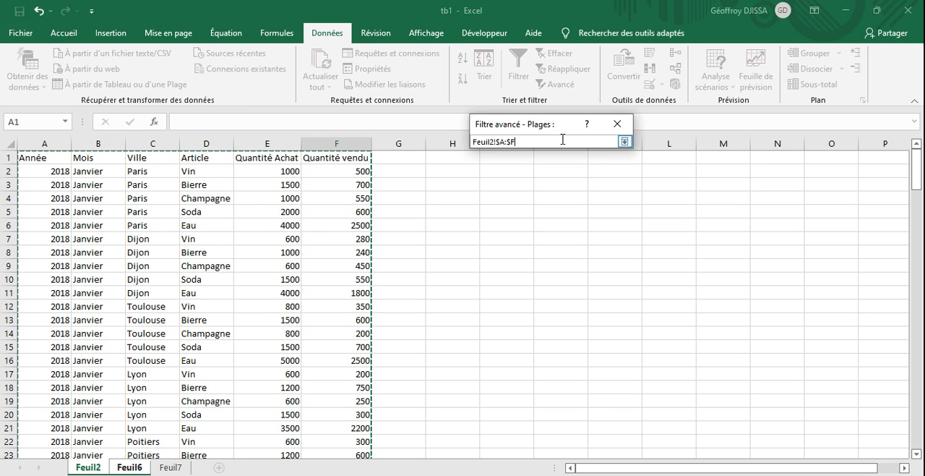
pyautogui.click(624, 142)
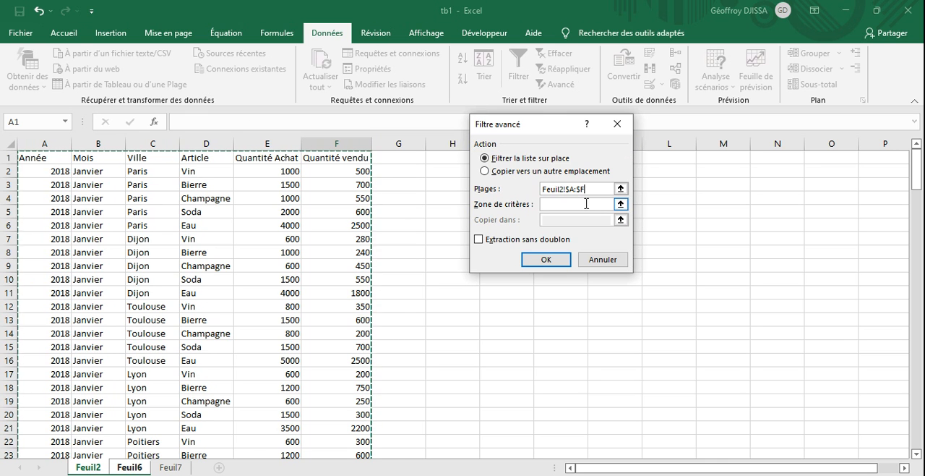
# - Set the advanced filter's criteria range to Feuil7!$A$3:$C$4, covering the Zone de critère headers and values
pyautogui.click(620, 205)
pyautogui.hotkey('ctrl', 'pagedown')
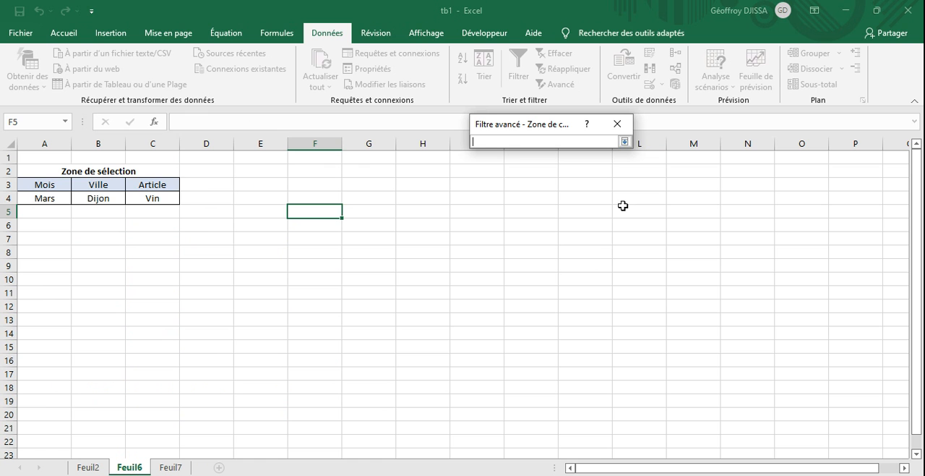
pyautogui.click(169, 467)
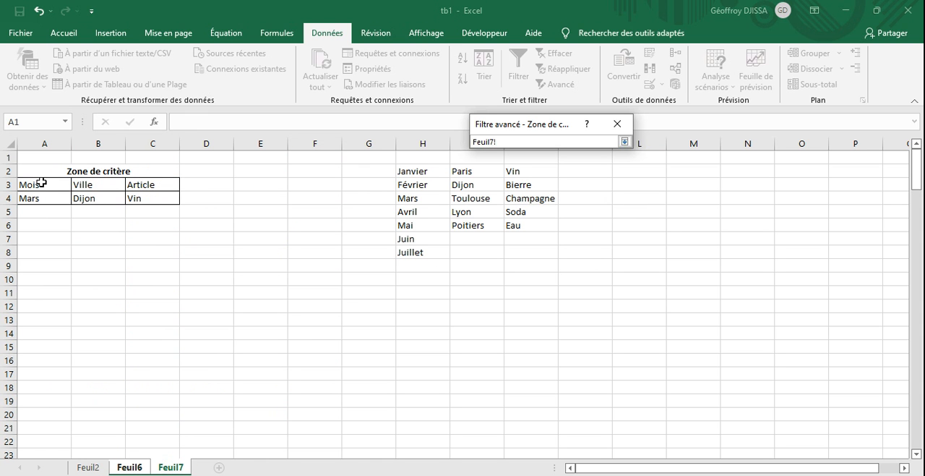
pyautogui.moveTo(41, 184); pyautogui.dragTo(133, 199)
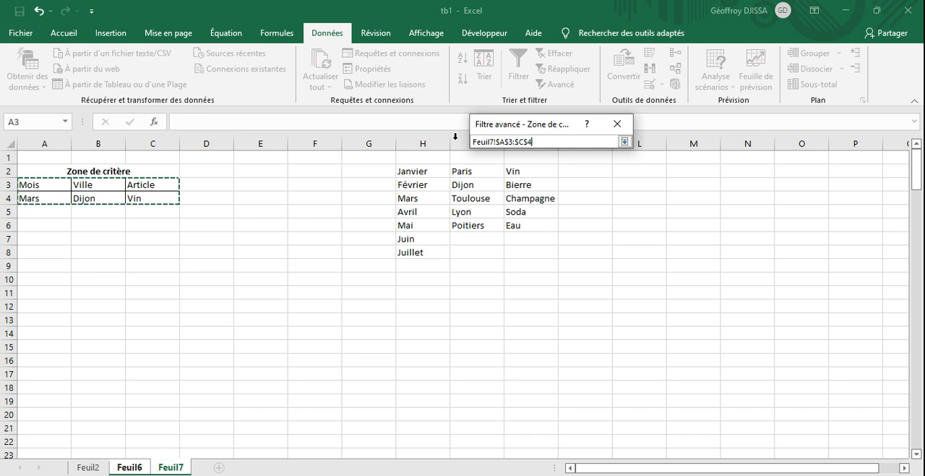
pyautogui.click(625, 143)
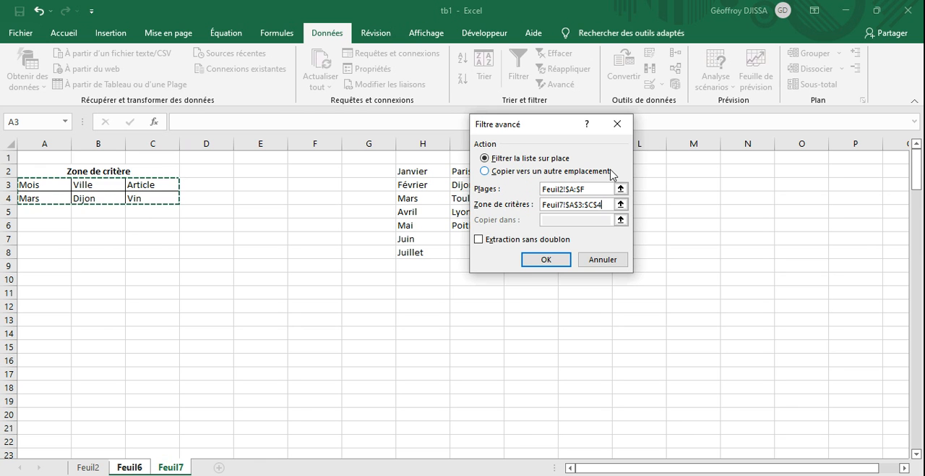
# - Choose to copy the advanced filter results to another location, Feuil6!$G$1:$L$1, and run the filter
pyautogui.click(485, 171)
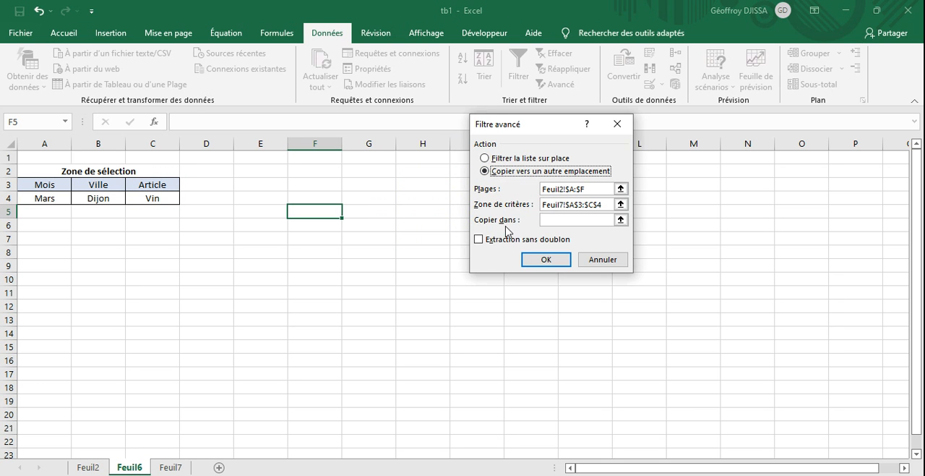
pyautogui.click(620, 220)
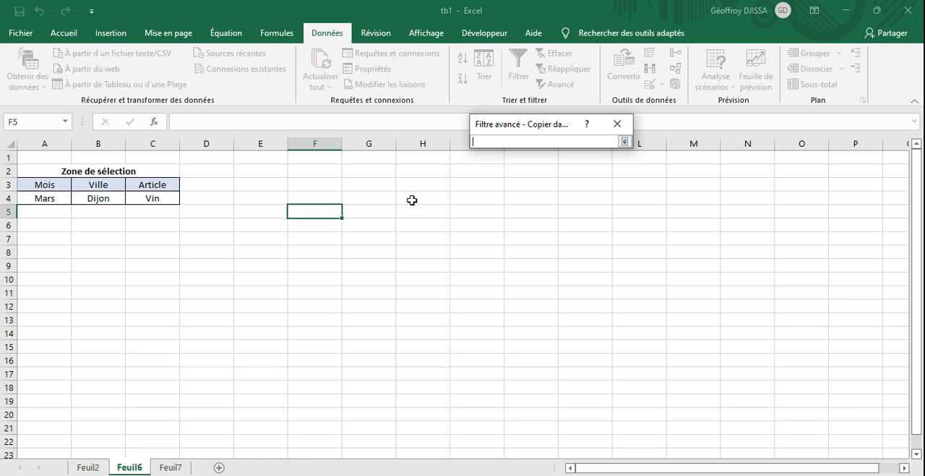
pyautogui.moveTo(366, 154); pyautogui.dragTo(625, 155)
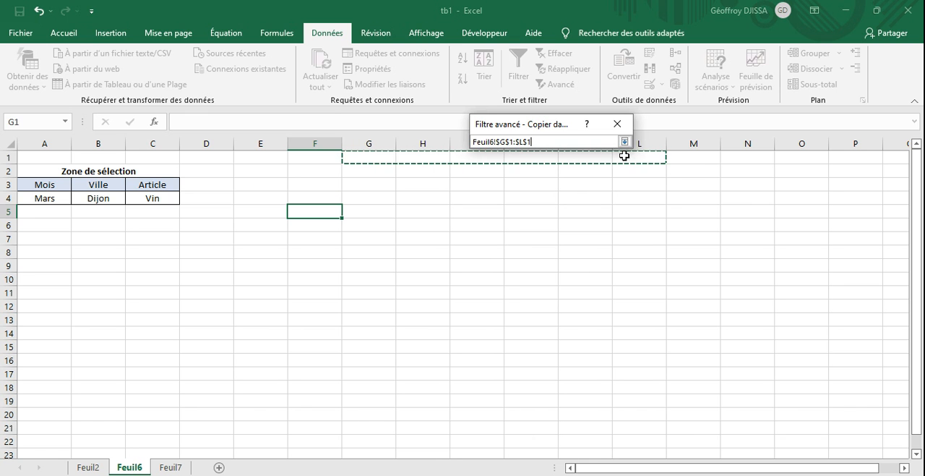
pyautogui.click(625, 142)
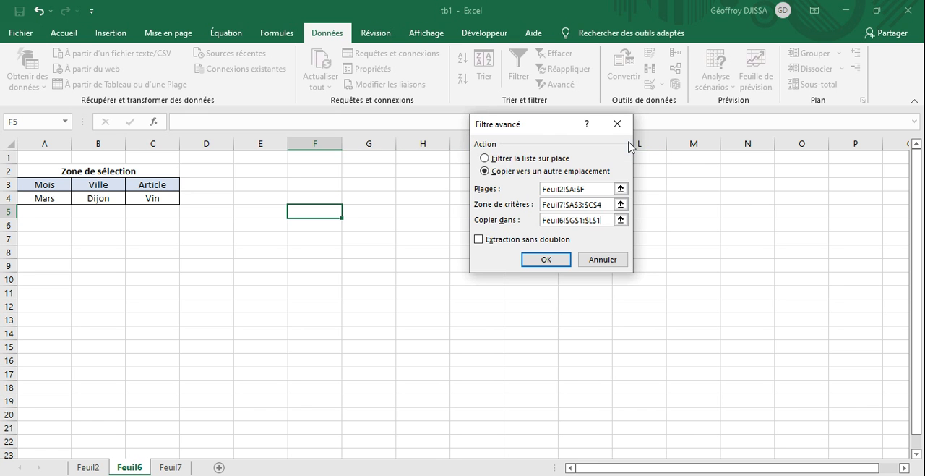
pyautogui.click(546, 260)
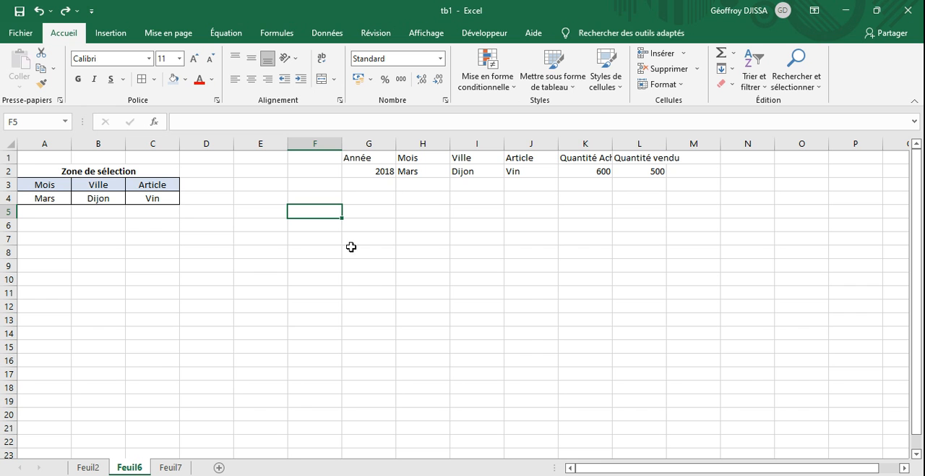
# - On Feuil2, filter the Ville column to show only Dijon
pyautogui.click(87, 467)
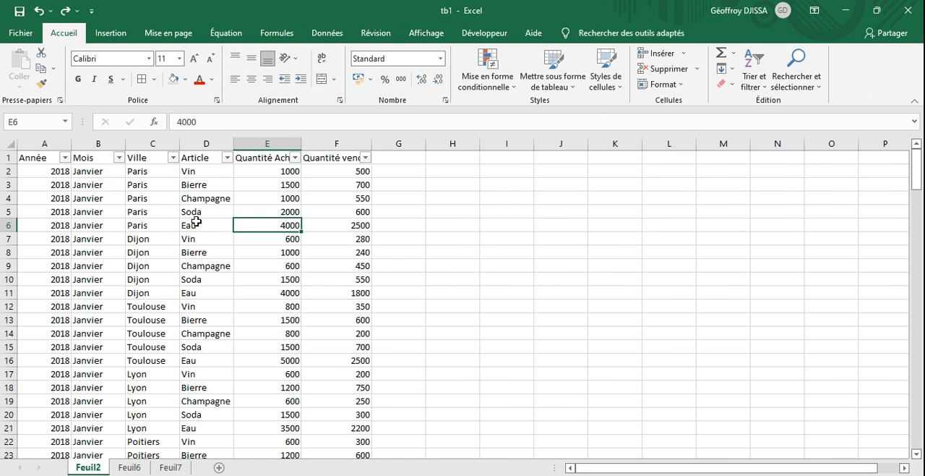
pyautogui.click(172, 157)
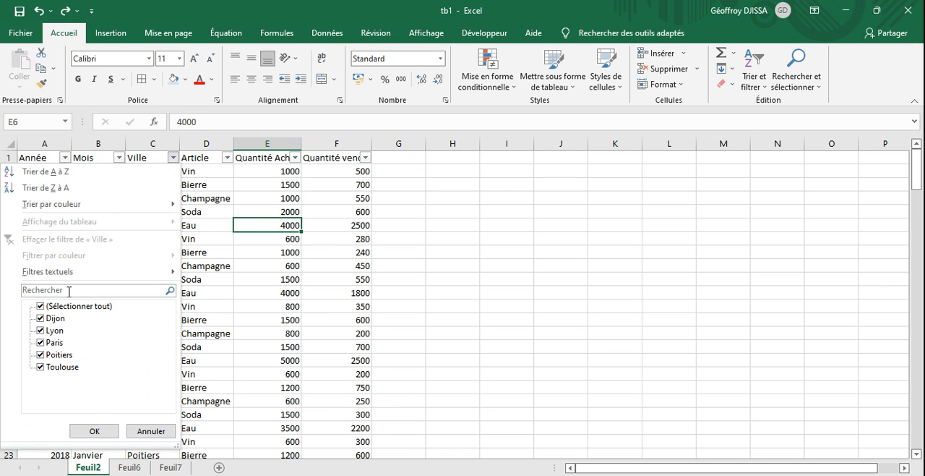
pyautogui.click(45, 307)
pyautogui.click(42, 319)
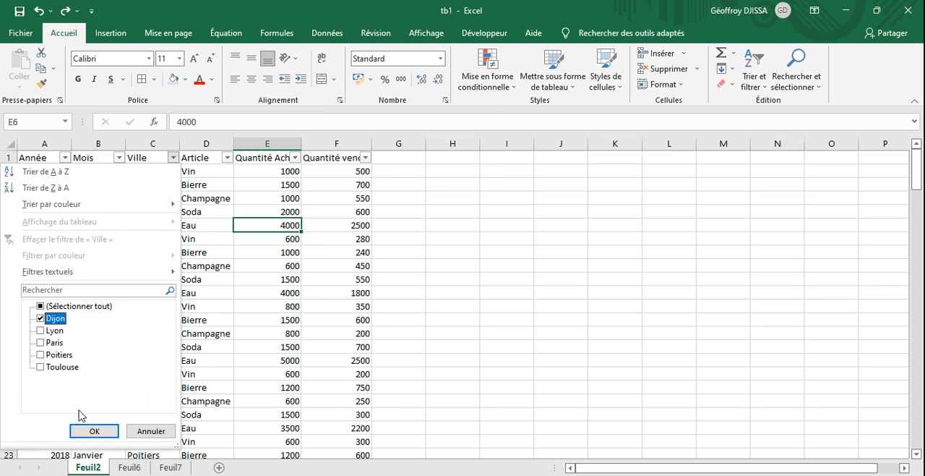
pyautogui.click(90, 428)
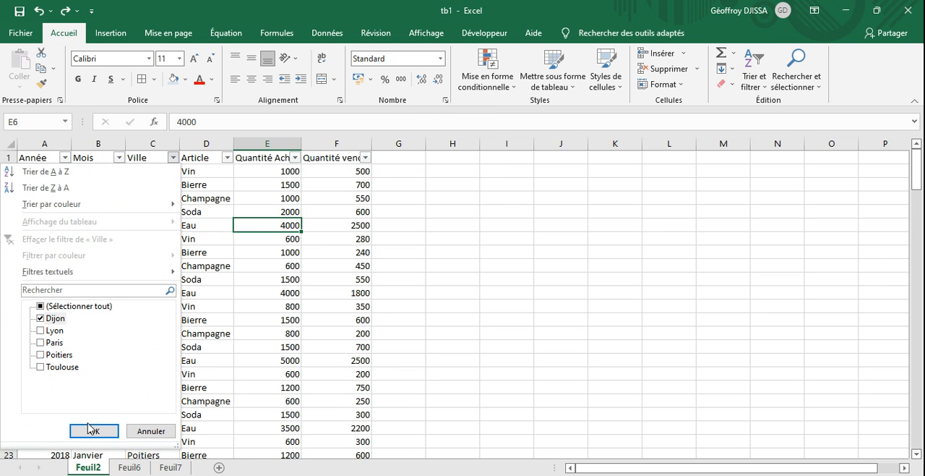
# - Filter the Mois column to show only Mars and select the Dijon Vin row for comparison with the extracted result
pyautogui.click(119, 158)
pyautogui.click(41, 306)
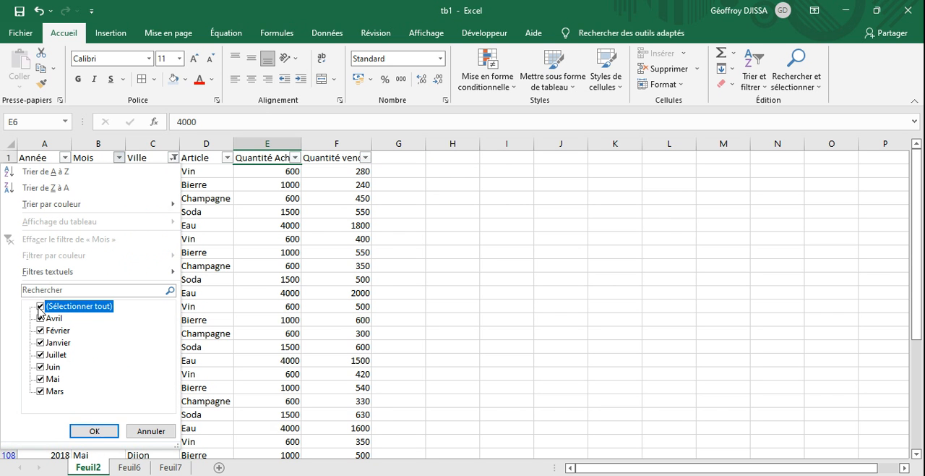
pyautogui.click(42, 379)
pyautogui.click(86, 429)
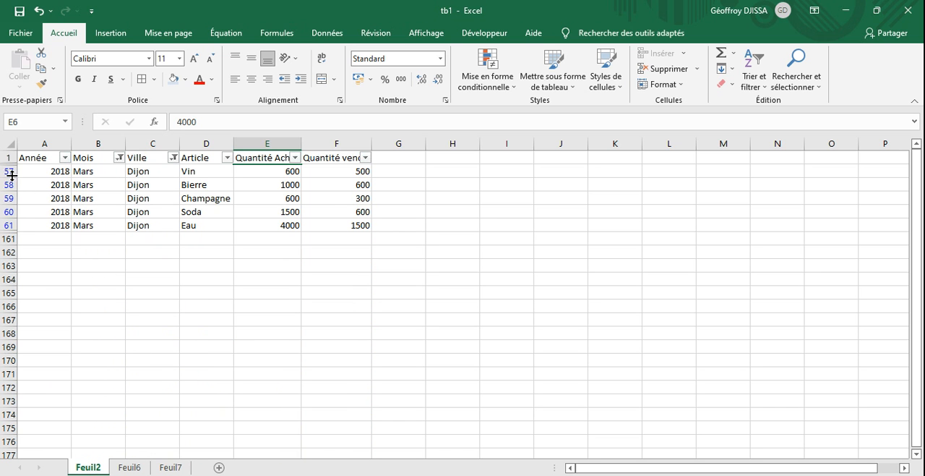
pyautogui.click(5, 171)
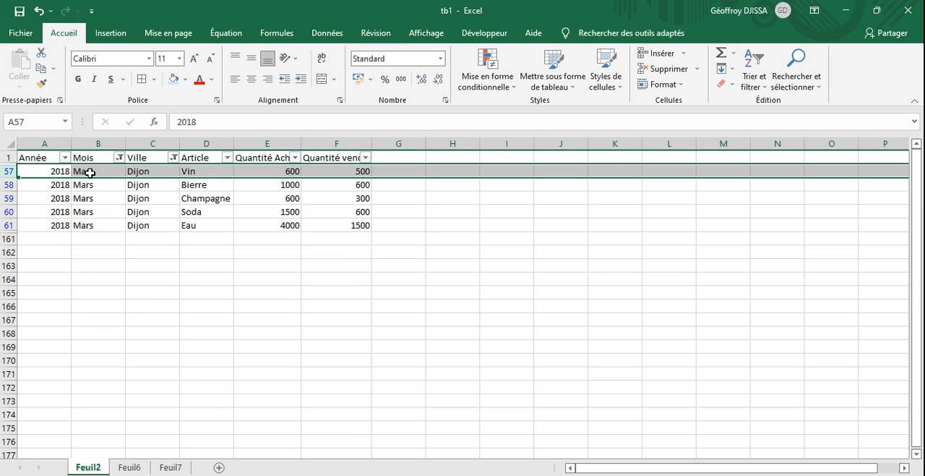
# - Turn off the column filters on the Feuil2 data so all rows are shown
pyautogui.click(141, 157)
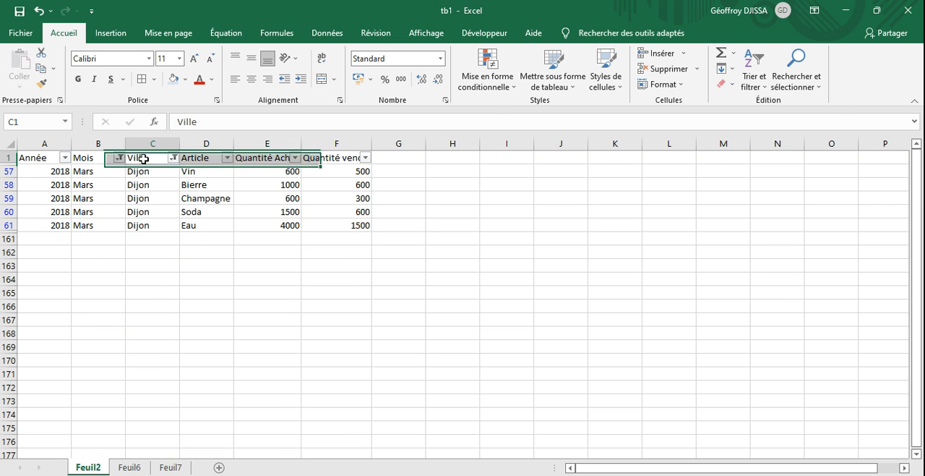
pyautogui.click(748, 84)
pyautogui.click(774, 151)
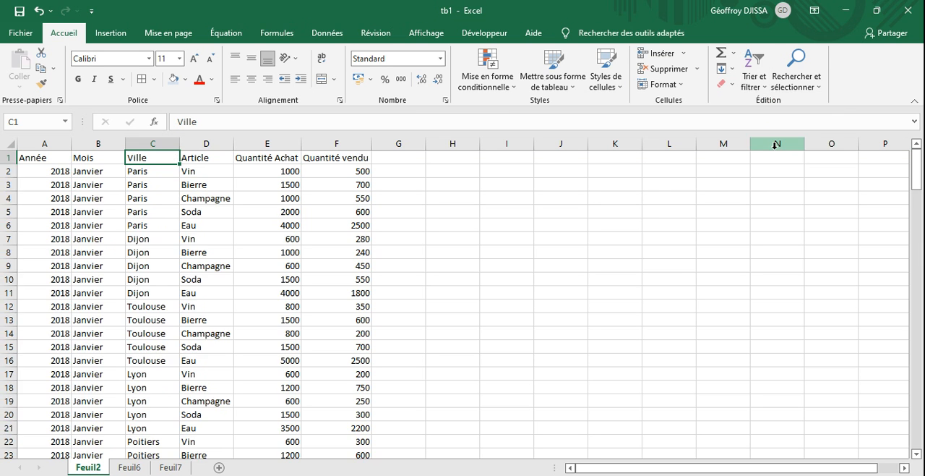
# - On Feuil6, clear the extracted filter results in G1:M2 and select an empty cell
pyautogui.click(130, 467)
pyautogui.moveTo(372, 165); pyautogui.dragTo(683, 177)
pyautogui.press('Delete')
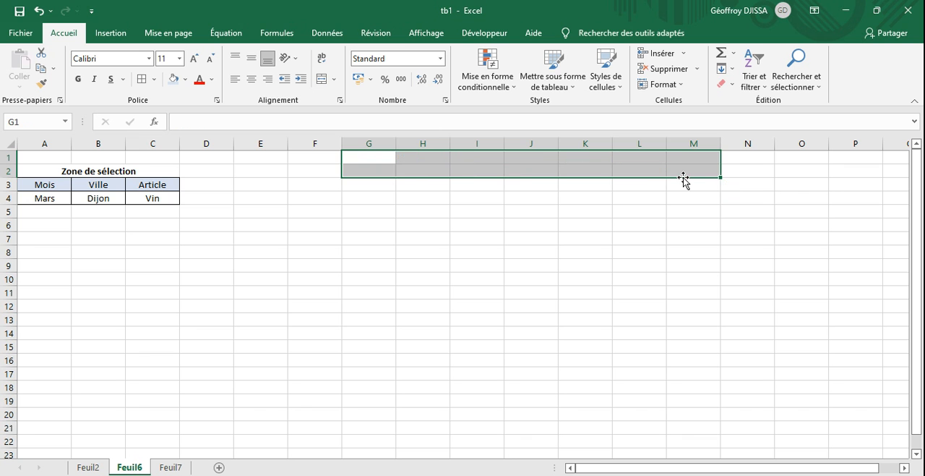
pyautogui.click(509, 222)
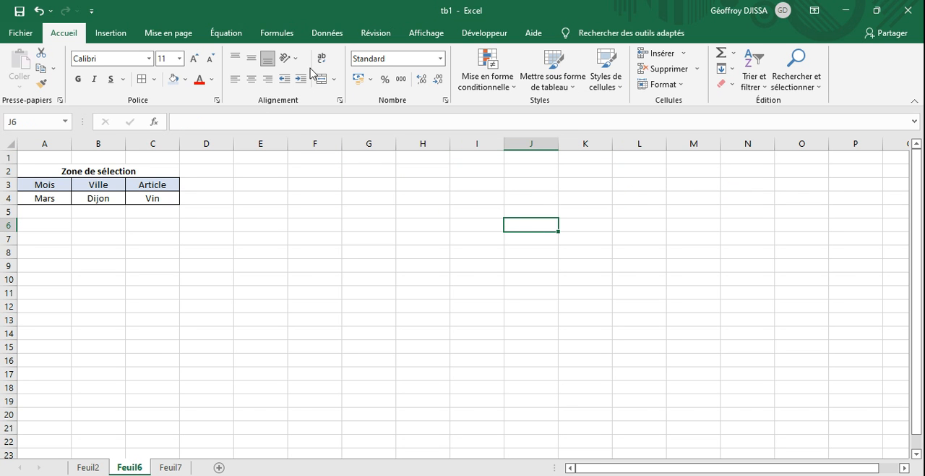
# - Start recording a new macro named F, stored in this workbook (Ce classeur)
pyautogui.click(488, 42)
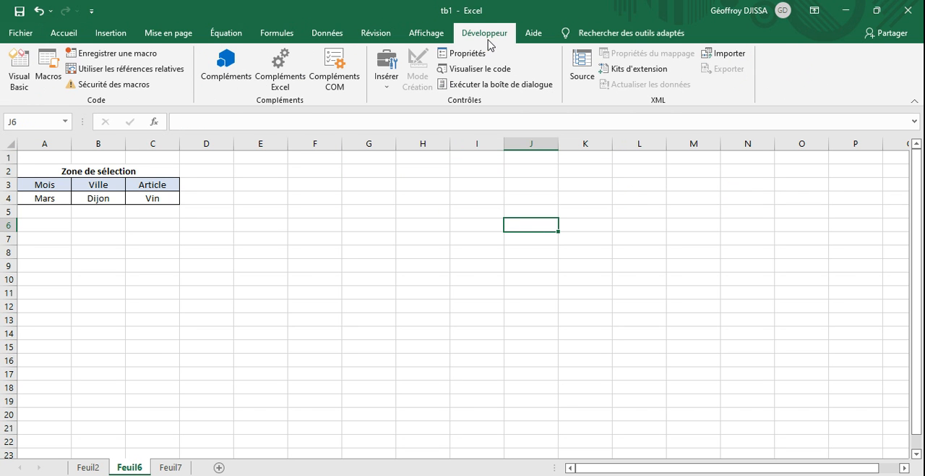
pyautogui.click(149, 55)
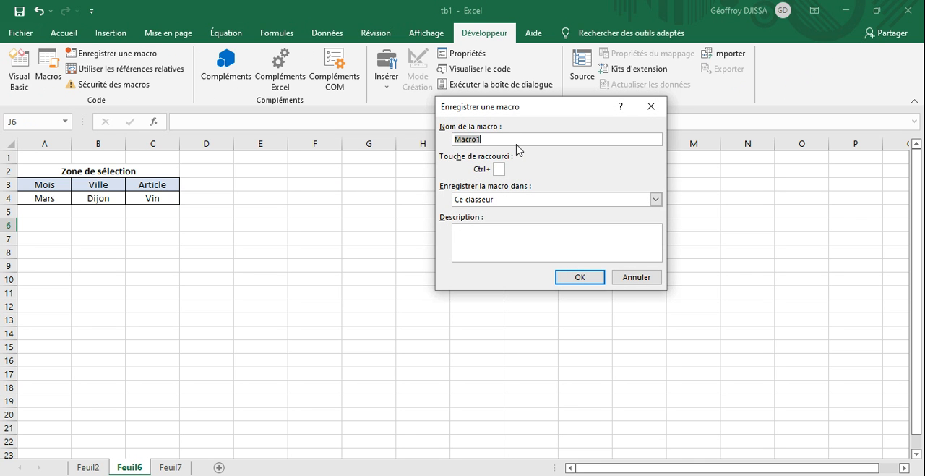
pyautogui.write('Filtre_A')
pyautogui.press('Return')
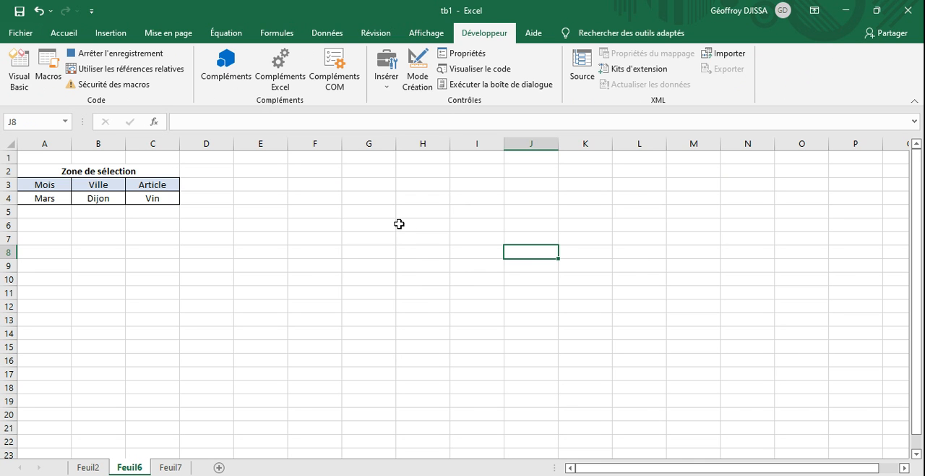
# - While recording, start an advanced filter from Feuil6 with Feuil2!$A:$F as its list range
pyautogui.click(324, 37)
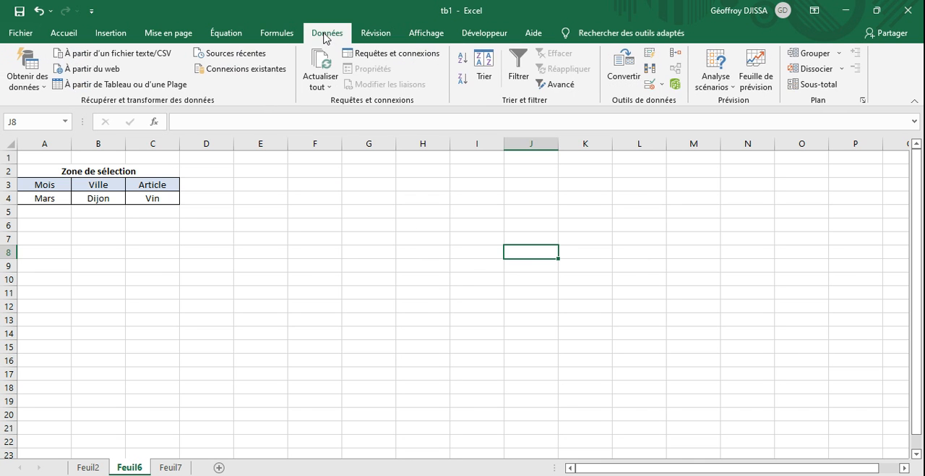
pyautogui.click(550, 87)
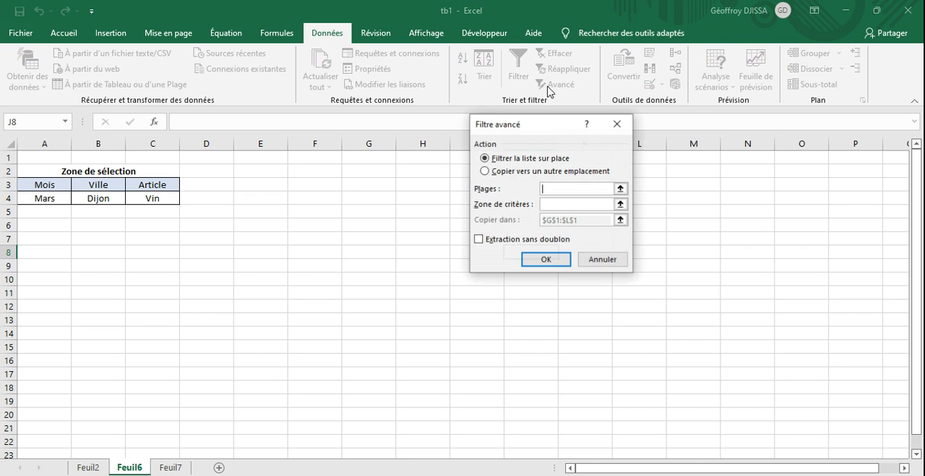
pyautogui.click(620, 189)
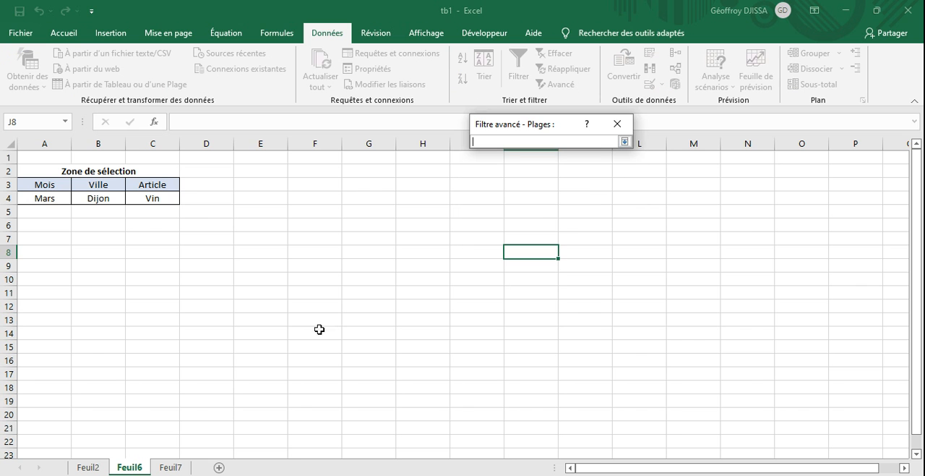
pyautogui.click(88, 466)
pyautogui.moveTo(42, 144); pyautogui.dragTo(312, 163)
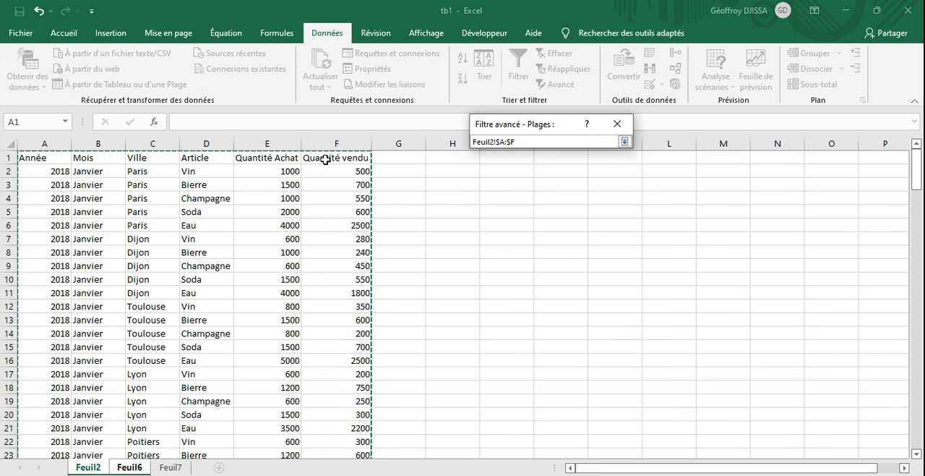
pyautogui.click(624, 142)
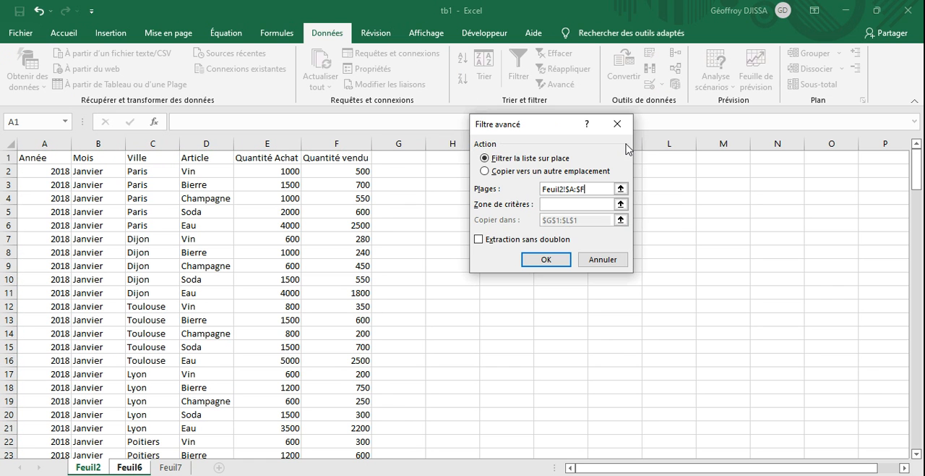
# - Set the recorded filter's criteria range to Feuil7!$A$3:$C$4
pyautogui.click(620, 204)
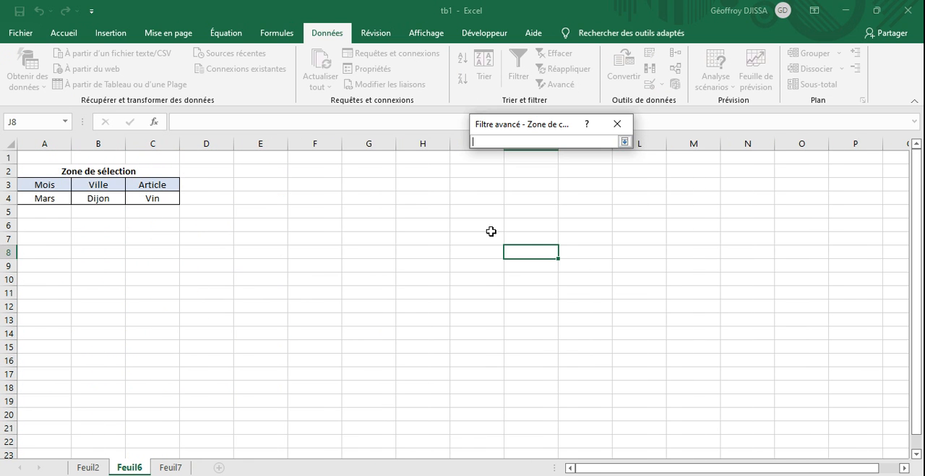
pyautogui.click(172, 467)
pyautogui.moveTo(42, 189); pyautogui.dragTo(142, 198)
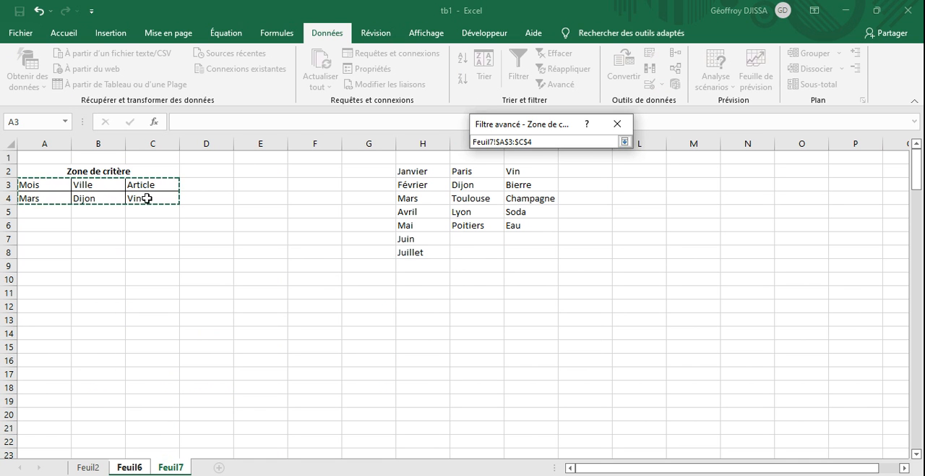
pyautogui.click(625, 141)
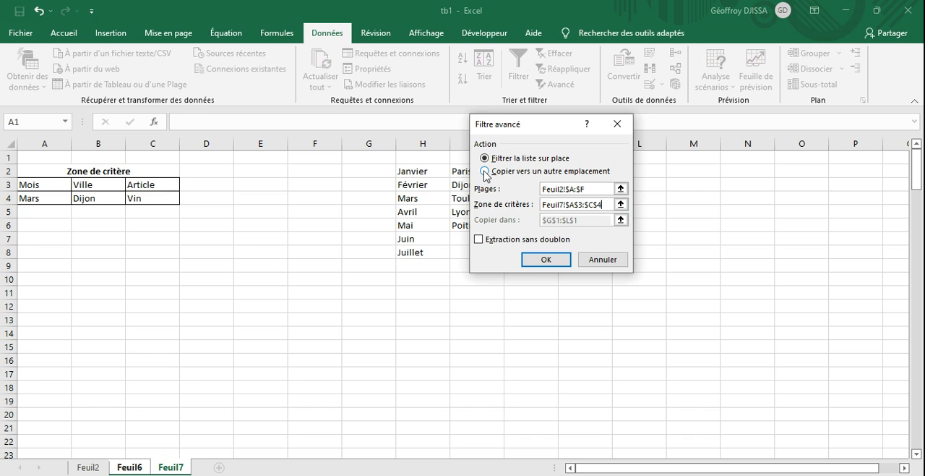
# - Send the filter output to another location, A10:F10 on Feuil6, run the filter, and select empty cell A7
pyautogui.click(485, 173)
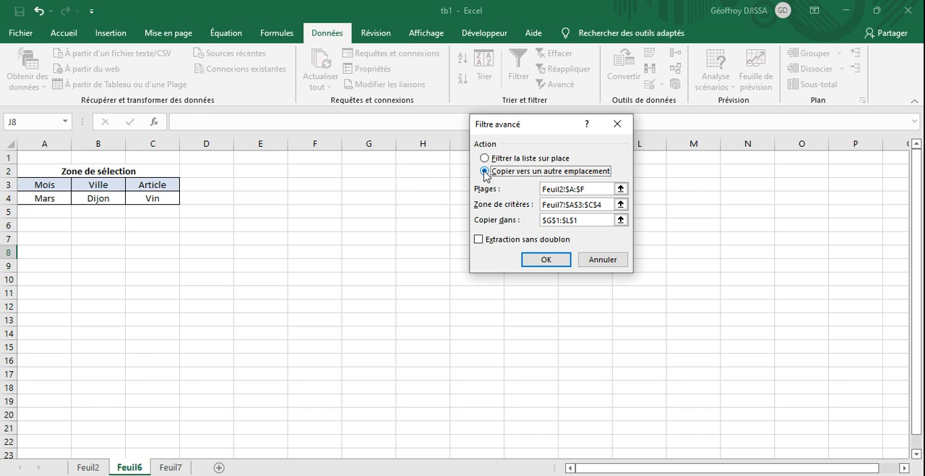
pyautogui.click(621, 219)
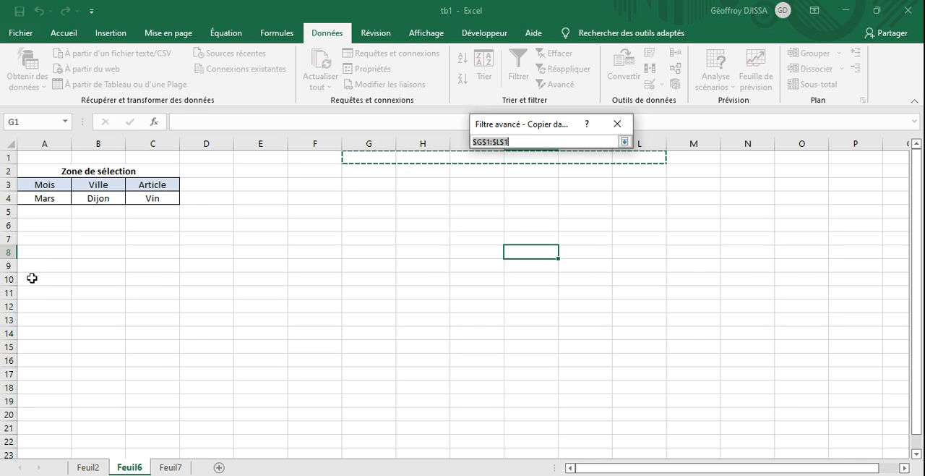
pyautogui.click(62, 278)
pyautogui.moveTo(62, 278); pyautogui.dragTo(320, 284)
pyautogui.click(624, 141)
pyautogui.click(546, 261)
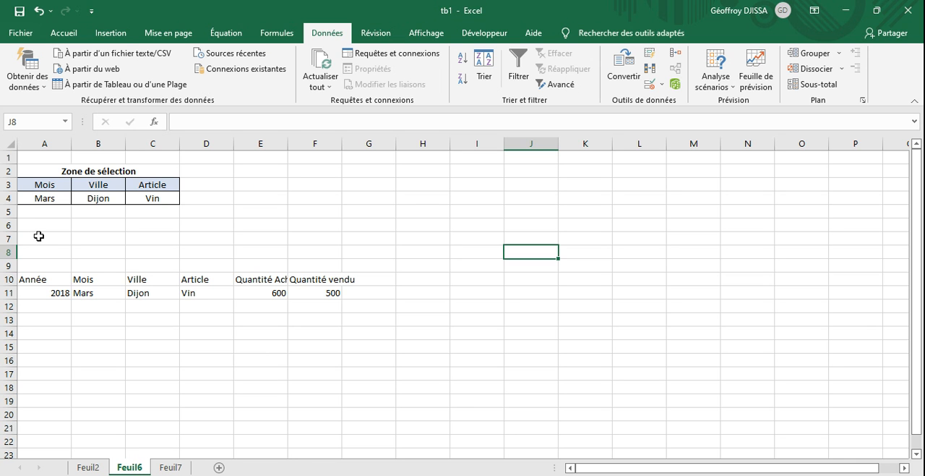
pyautogui.click(38, 236)
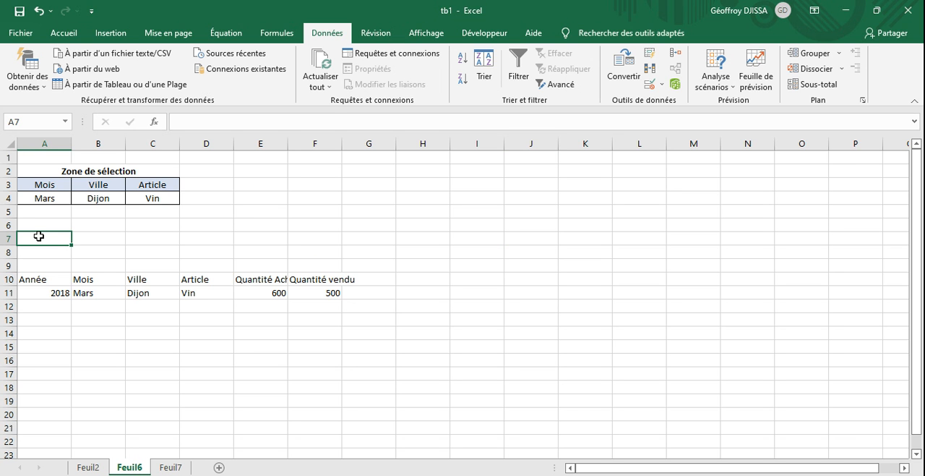
# - Stop the macro recording and review the recorded VBA code of Filtre_A before closing its editor
pyautogui.click(505, 34)
pyautogui.click(116, 54)
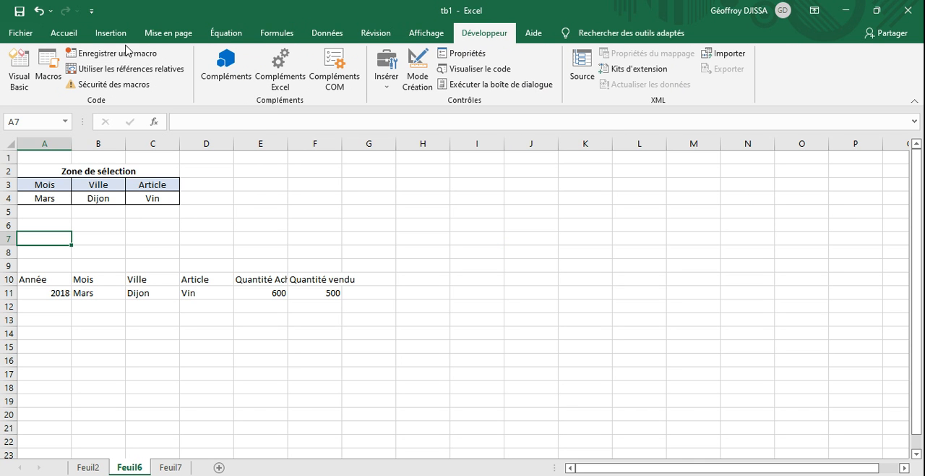
pyautogui.click(48, 77)
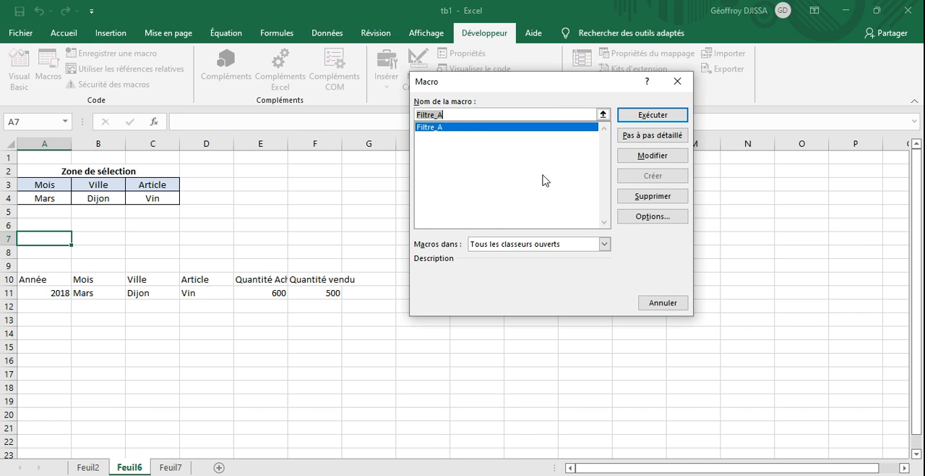
pyautogui.click(651, 157)
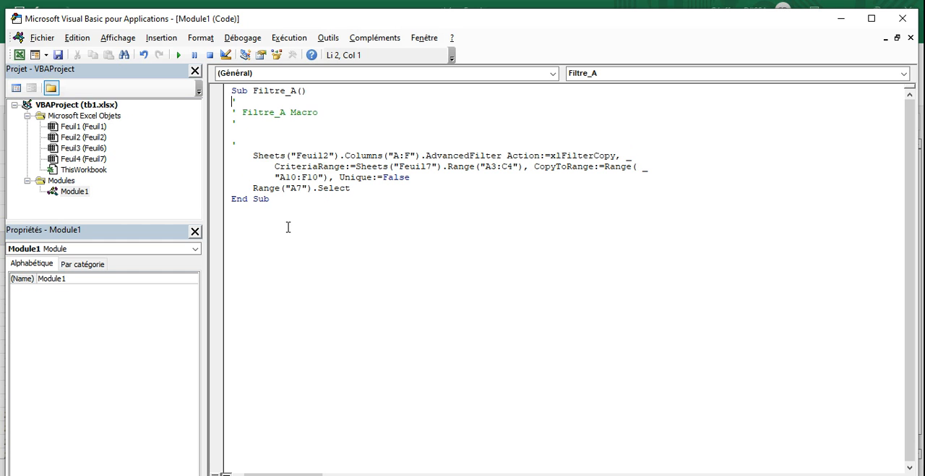
pyautogui.click(902, 19)
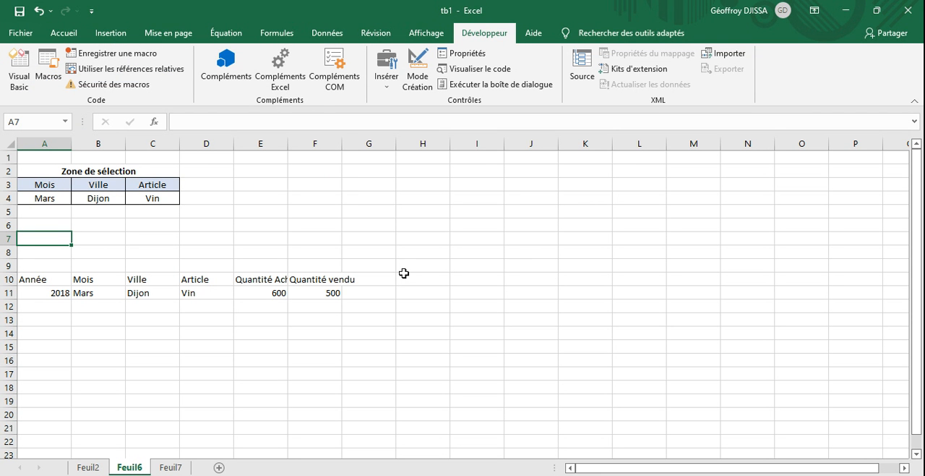
# - Draw a rounded rectangle about 3.6 cm wide and 0.79 cm high over rows 6 and 7, spanning columns D to F of Feuil6
pyautogui.click(355, 249)
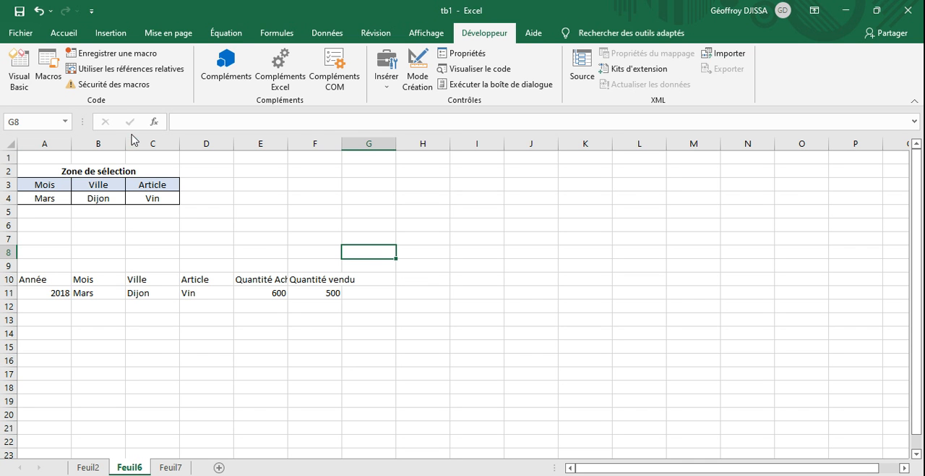
pyautogui.click(65, 32)
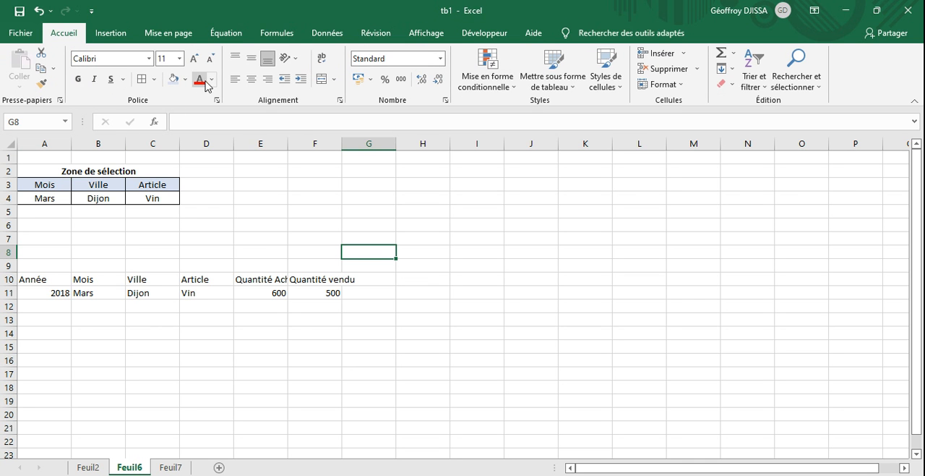
pyautogui.click(108, 33)
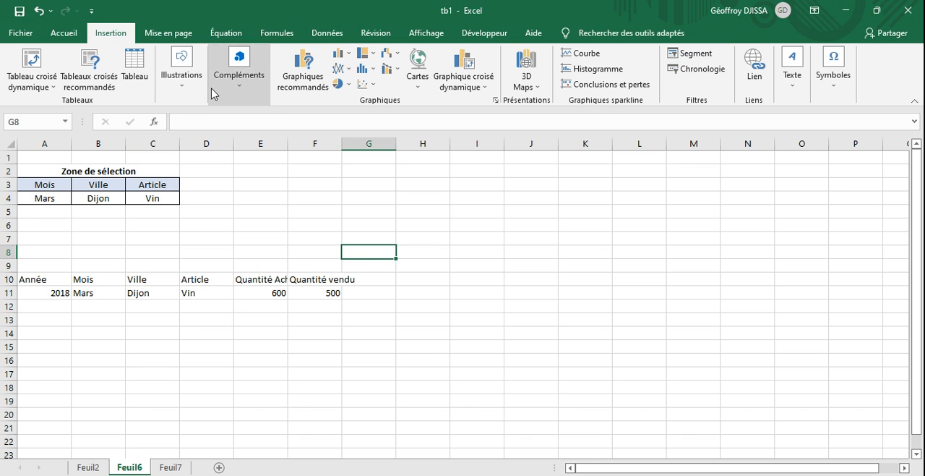
pyautogui.click(167, 90)
pyautogui.click(207, 147)
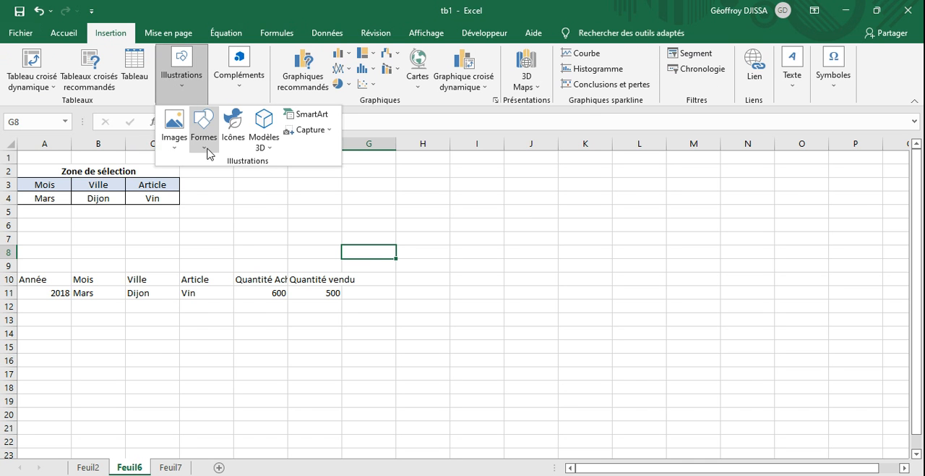
pyautogui.click(261, 176)
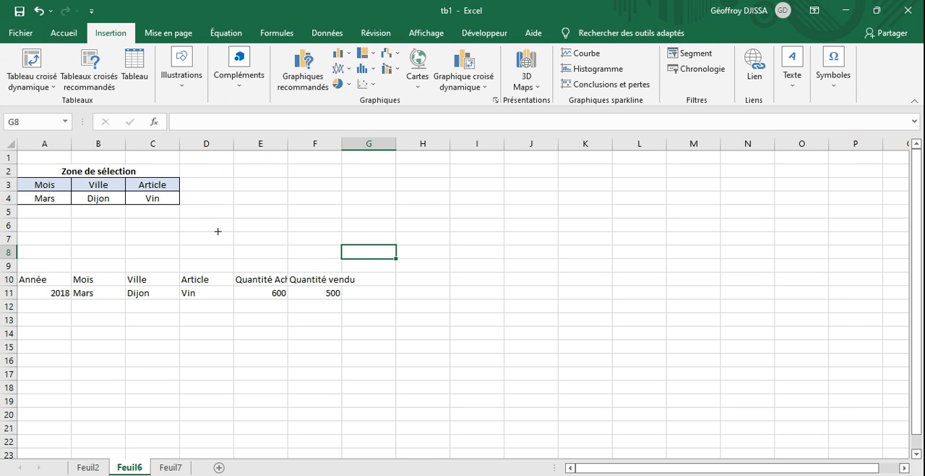
pyautogui.moveTo(213, 221)
pyautogui.mouseDown()
pyautogui.moveTo(320, 235)
pyautogui.moveTo(305, 239)
pyautogui.mouseUp()
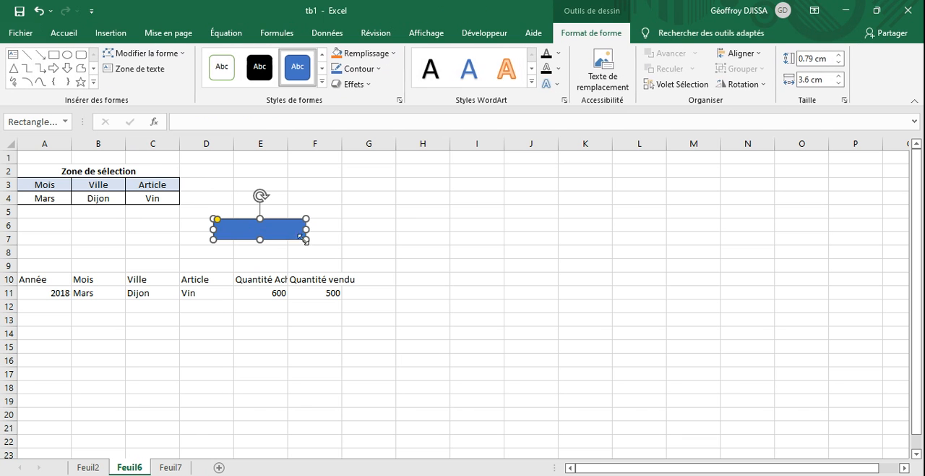
# - Fill the rounded rectangle with the theme colour Bleu, Accentuation1, plus clair 60 %
pyautogui.click(372, 85)
pyautogui.click(365, 53)
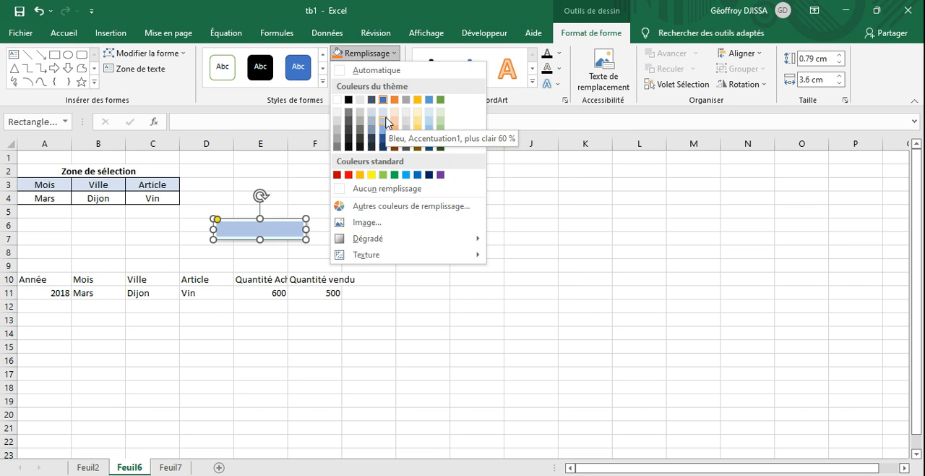
pyautogui.click(386, 122)
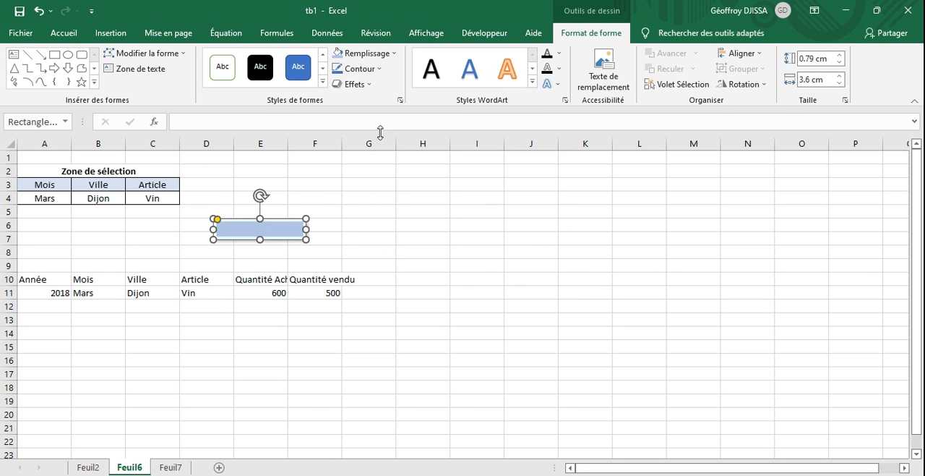
# - Label the rounded rectangle with the text Filtrer
pyautogui.rightClick(288, 238)
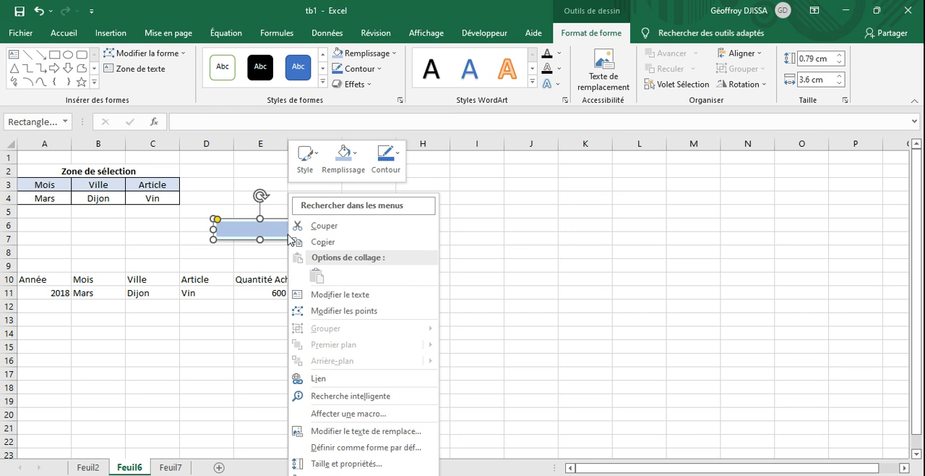
pyautogui.click(353, 294)
pyautogui.write('A')
pyautogui.press('BackSpace')
pyautogui.write('F')
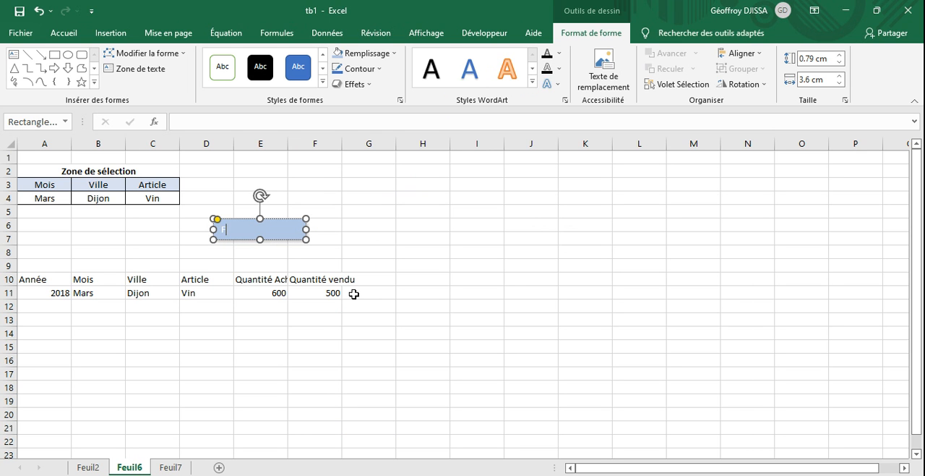
pyautogui.write('iltrer')
pyautogui.click(359, 235)
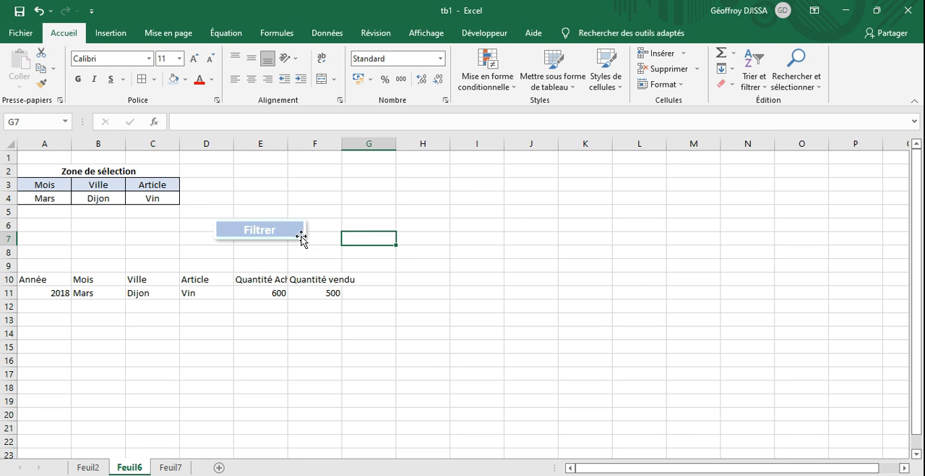
# - Assign the Filtre_A macro to the Filtrer shape and test it by running the filter
pyautogui.click(302, 238)
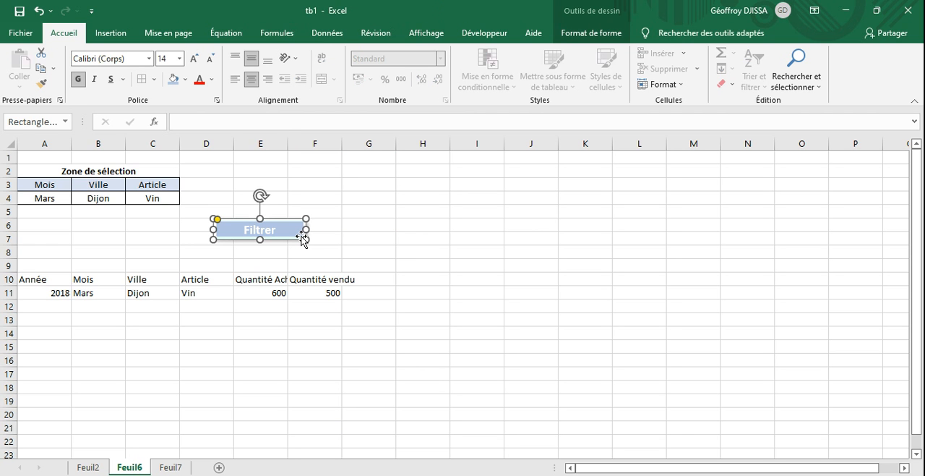
pyautogui.rightClick(301, 239)
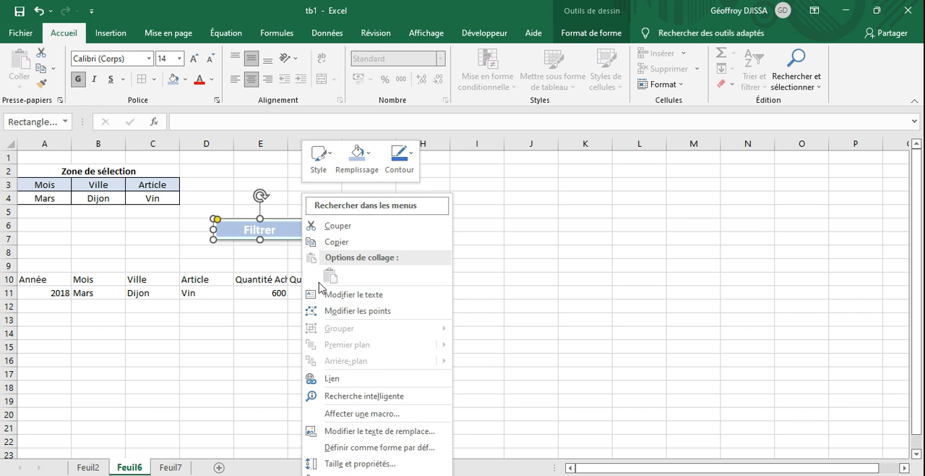
pyautogui.click(363, 416)
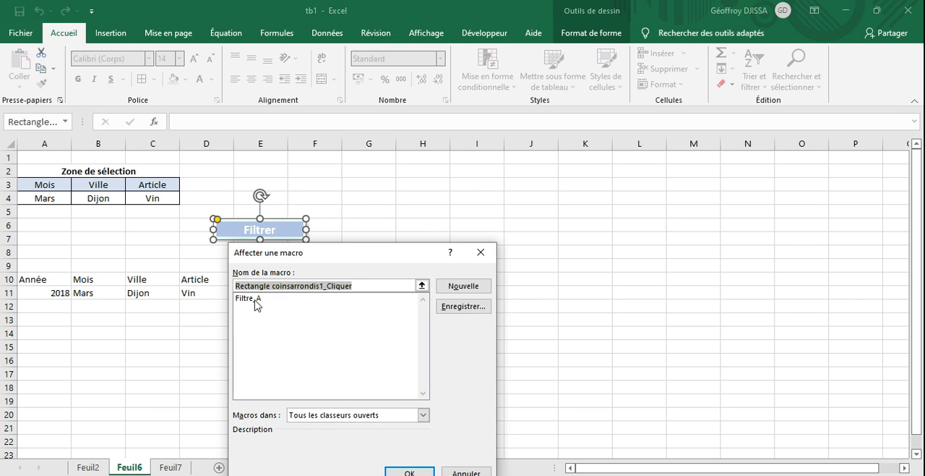
pyautogui.click(255, 301)
pyautogui.press('Return')
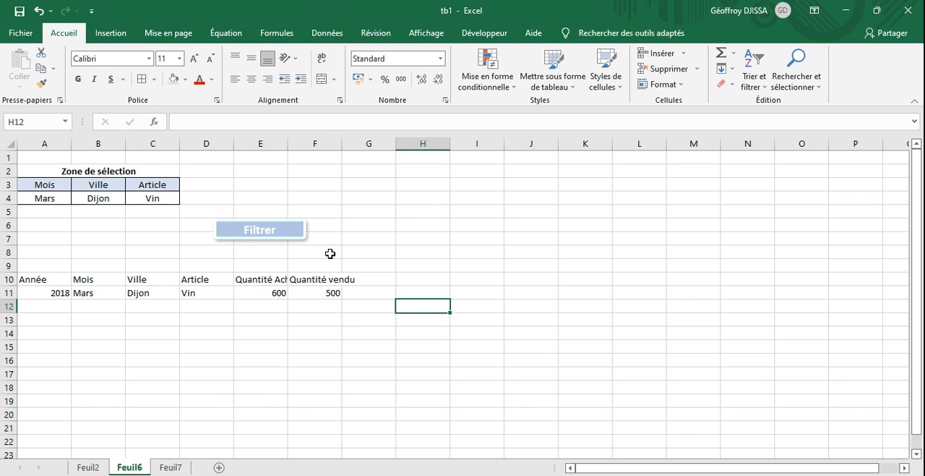
pyautogui.click(273, 239)
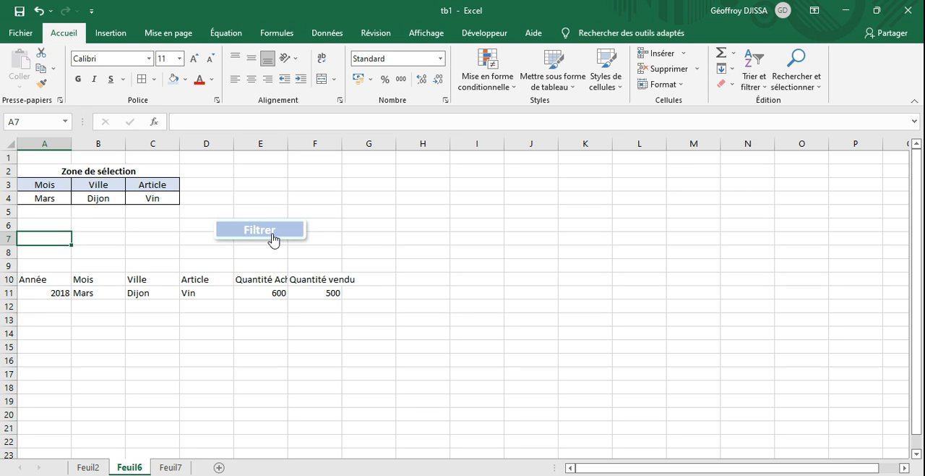
# - Choose the blank entry for the Article criterion in C4 and rerun the filter for Mars and Dijon
pyautogui.click(148, 201)
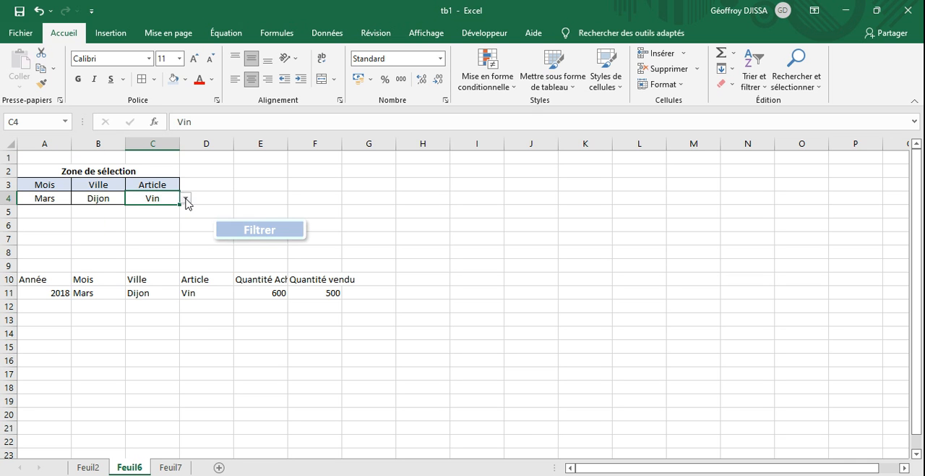
pyautogui.click(187, 202)
pyautogui.click(156, 250)
pyautogui.click(155, 251)
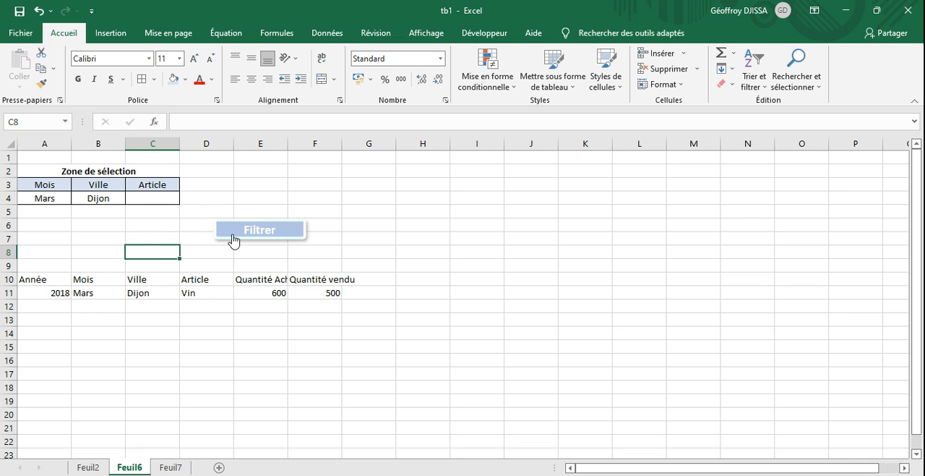
pyautogui.click(266, 242)
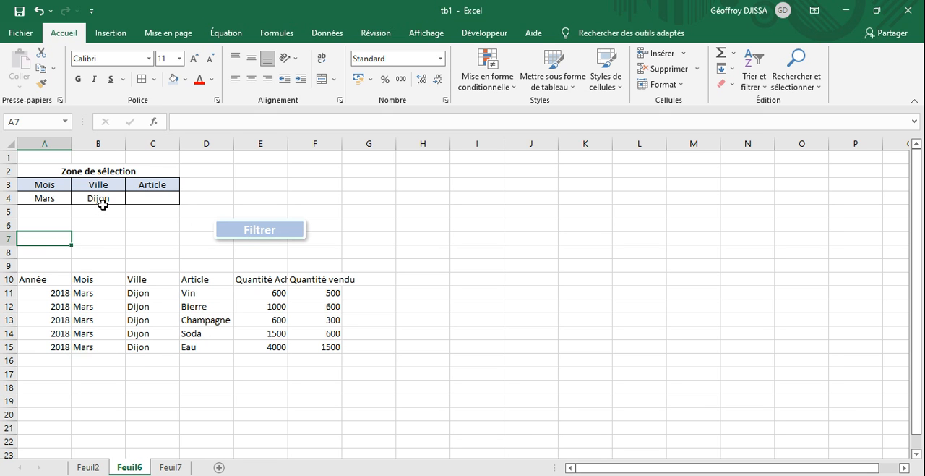
# - Set the Mois criterion in A4 to Février and rerun the filter
pyautogui.click(60, 198)
pyautogui.click(77, 202)
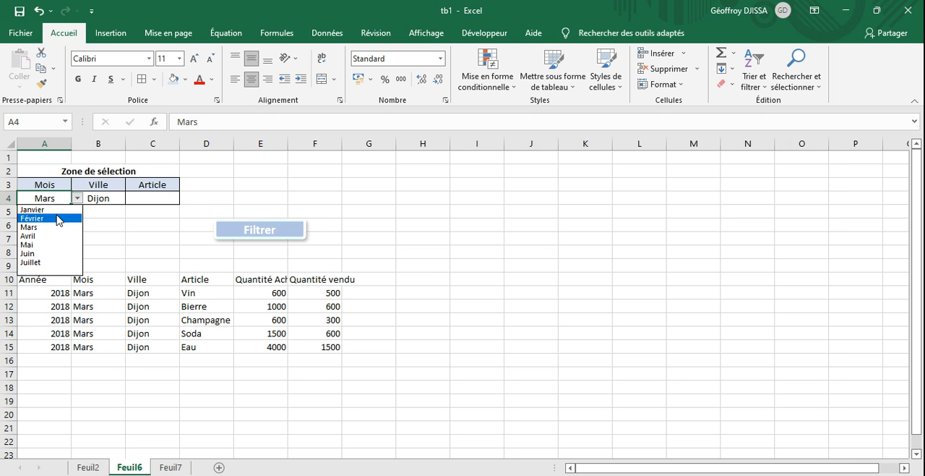
pyautogui.click(58, 218)
pyautogui.click(250, 240)
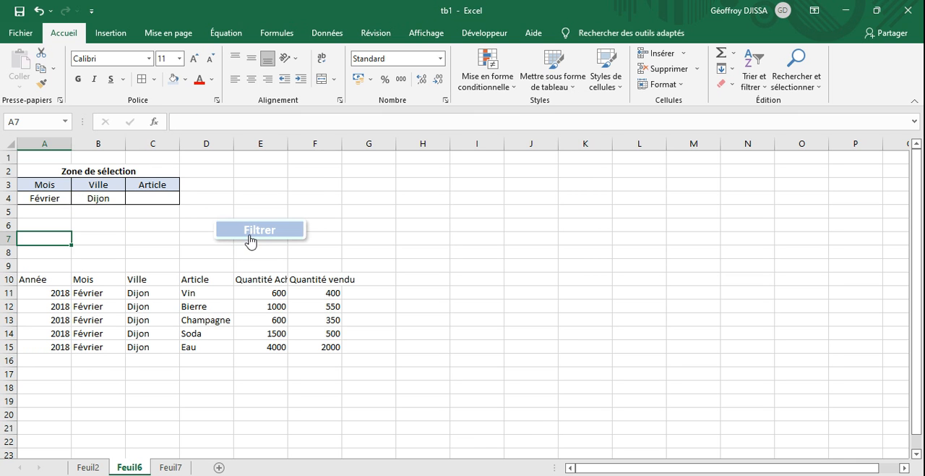
# - Set the Ville criterion in B4 to Paris and rerun the filter
pyautogui.click(105, 201)
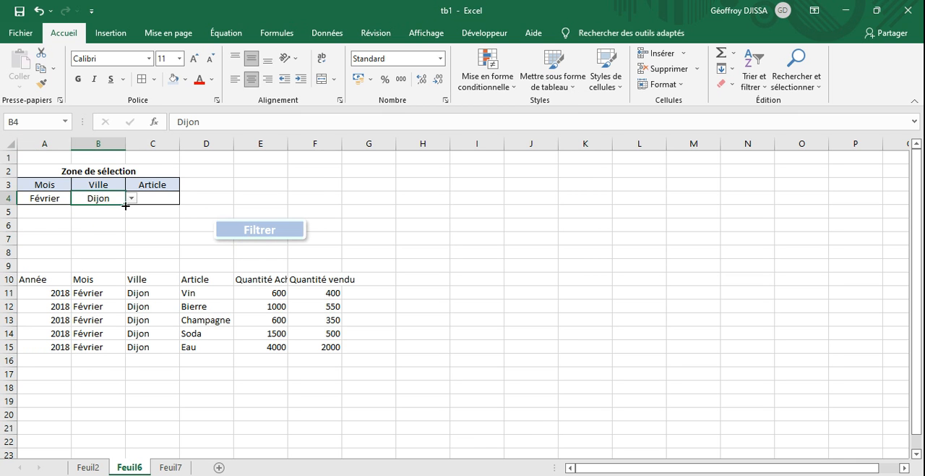
pyautogui.click(133, 198)
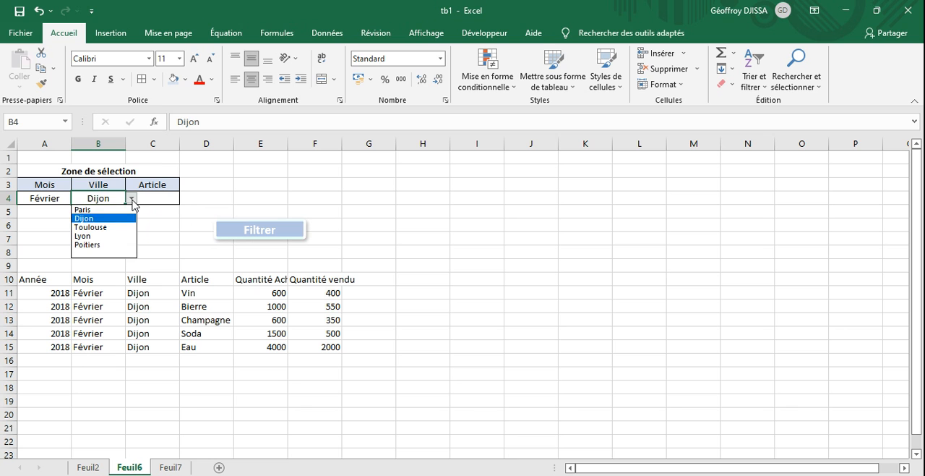
pyautogui.click(106, 210)
pyautogui.click(253, 240)
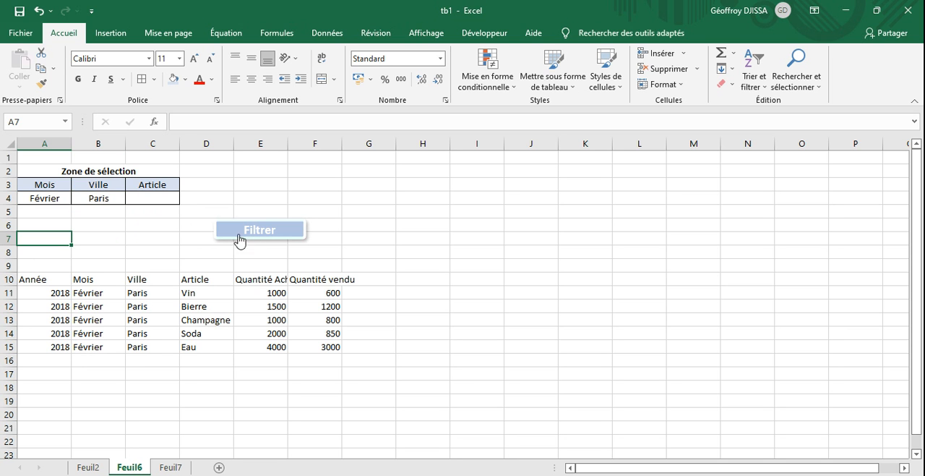
# - Choose the blank entry for the Ville criterion in B4 and run the filter for Février and for Mars
pyautogui.click(107, 199)
pyautogui.click(132, 201)
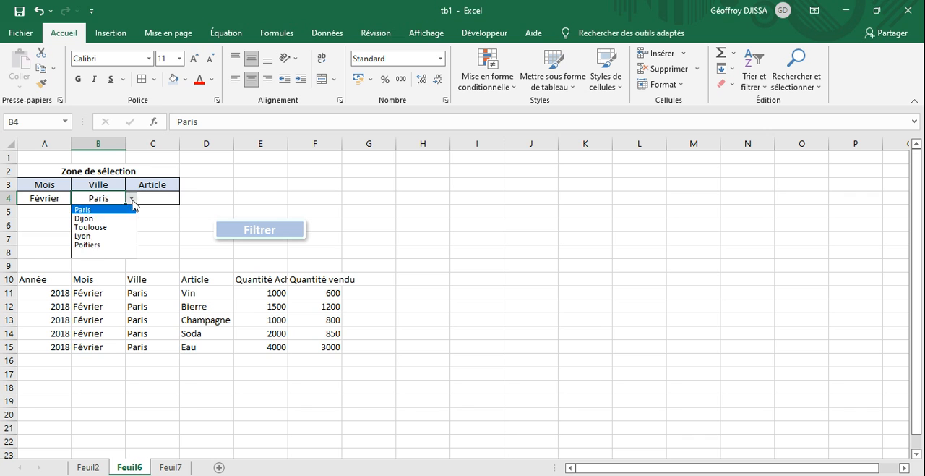
pyautogui.click(101, 253)
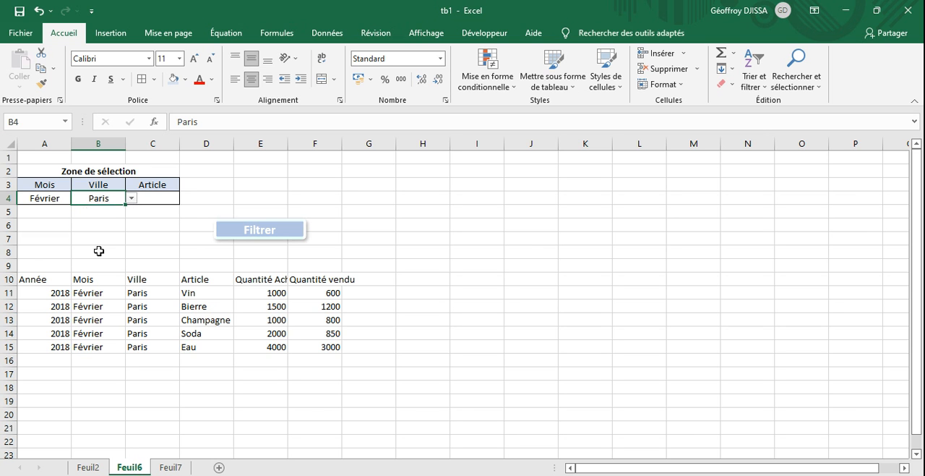
pyautogui.click(192, 244)
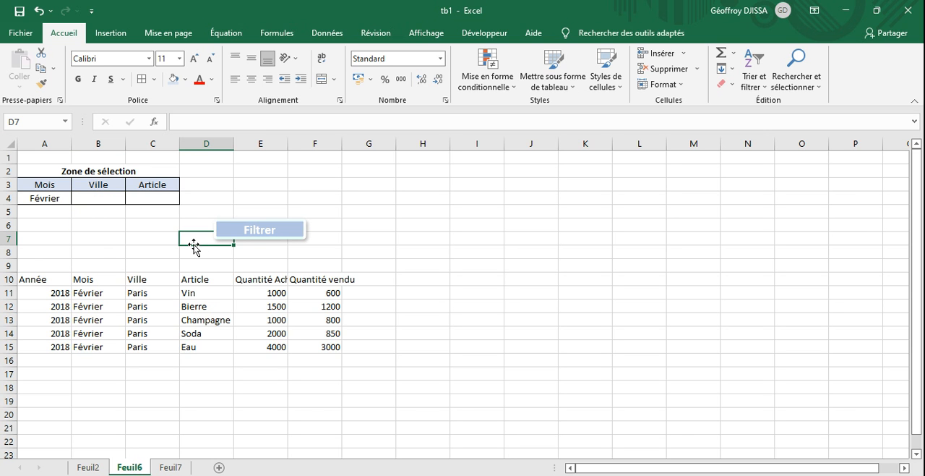
pyautogui.click(273, 244)
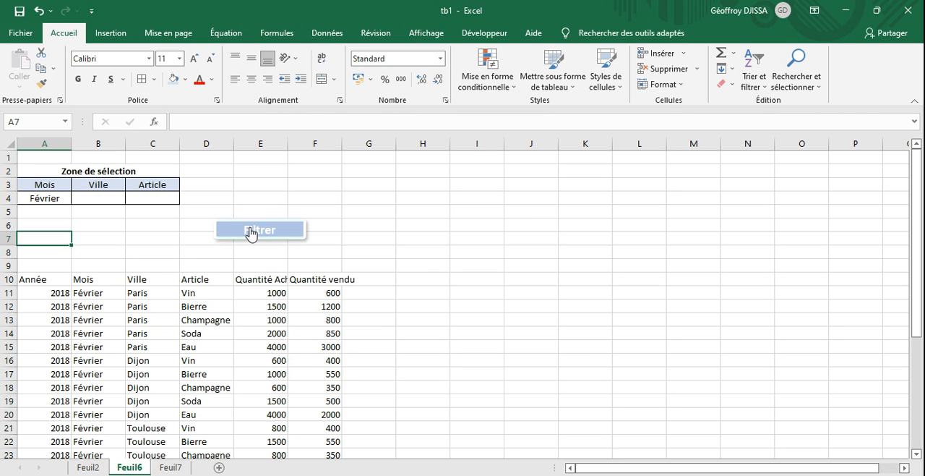
pyautogui.click(251, 231)
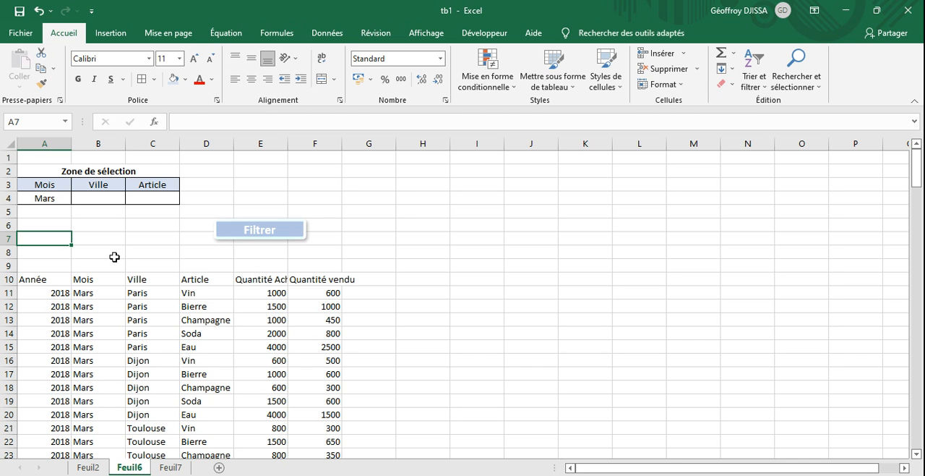
# - Compare the source table on Feuil2 with the selection criteria and filtered rows on Feuil6
pyautogui.click(98, 468)
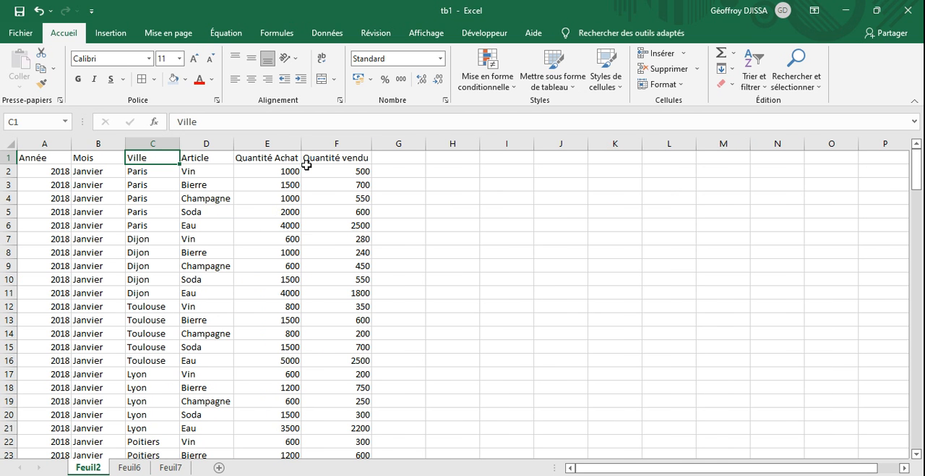
pyautogui.click(130, 468)
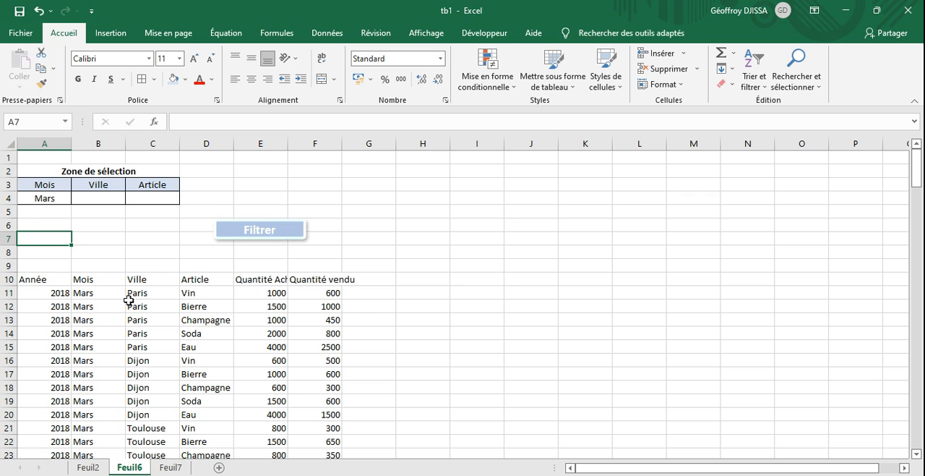
pyautogui.click(41, 200)
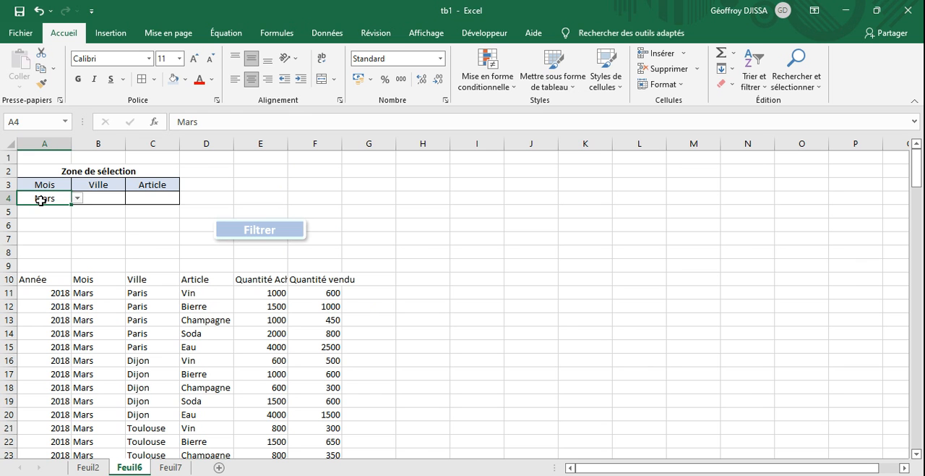
pyautogui.click(87, 466)
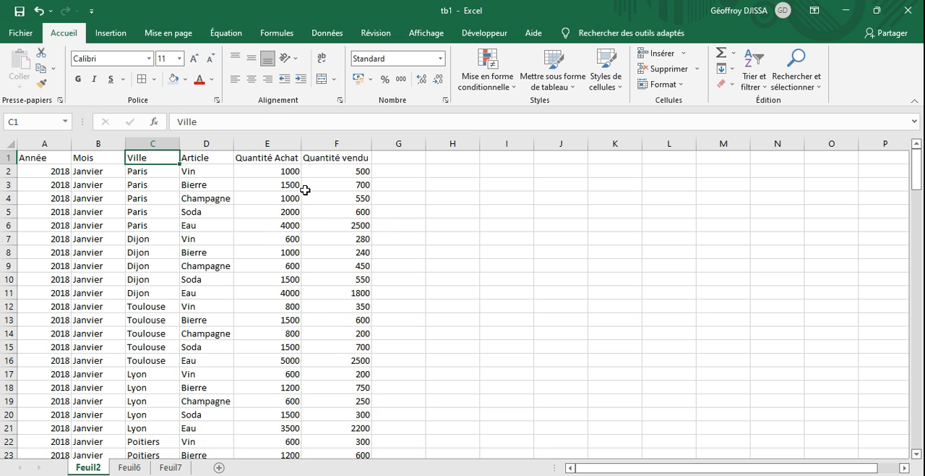
pyautogui.click(128, 467)
pyautogui.click(392, 253)
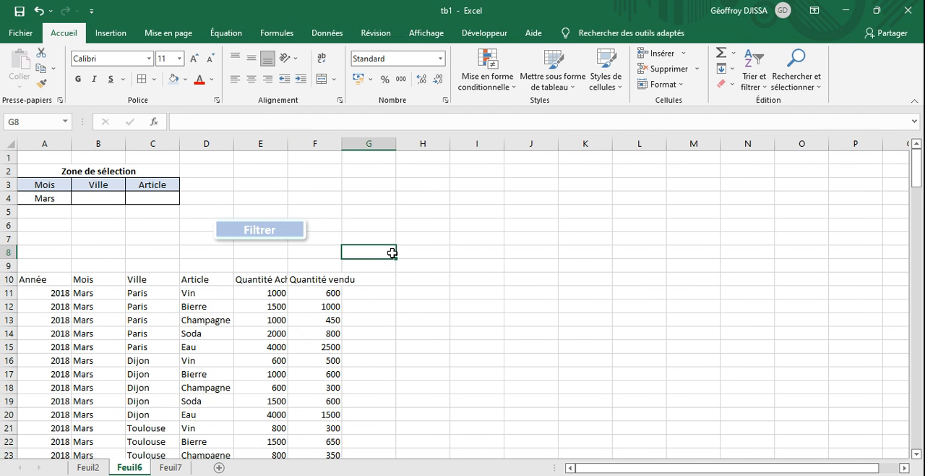